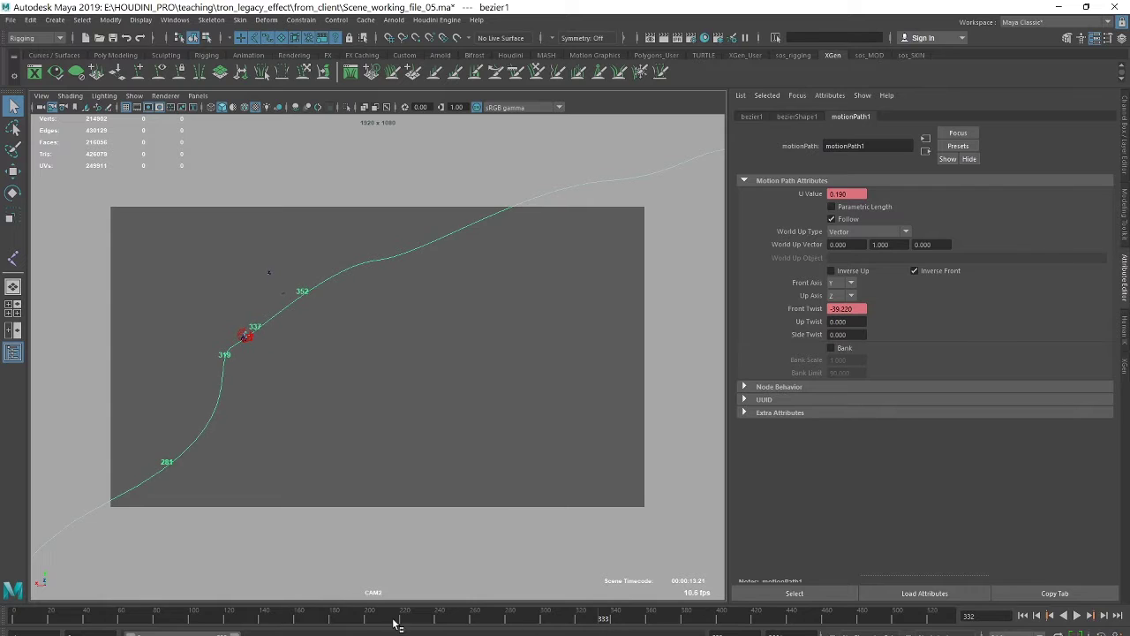
- Jump the Maya animation to frame 253, play it to frame 299, then switch to Houdini
left_click_drag(19, 616, 479, 611)
key("Escape")
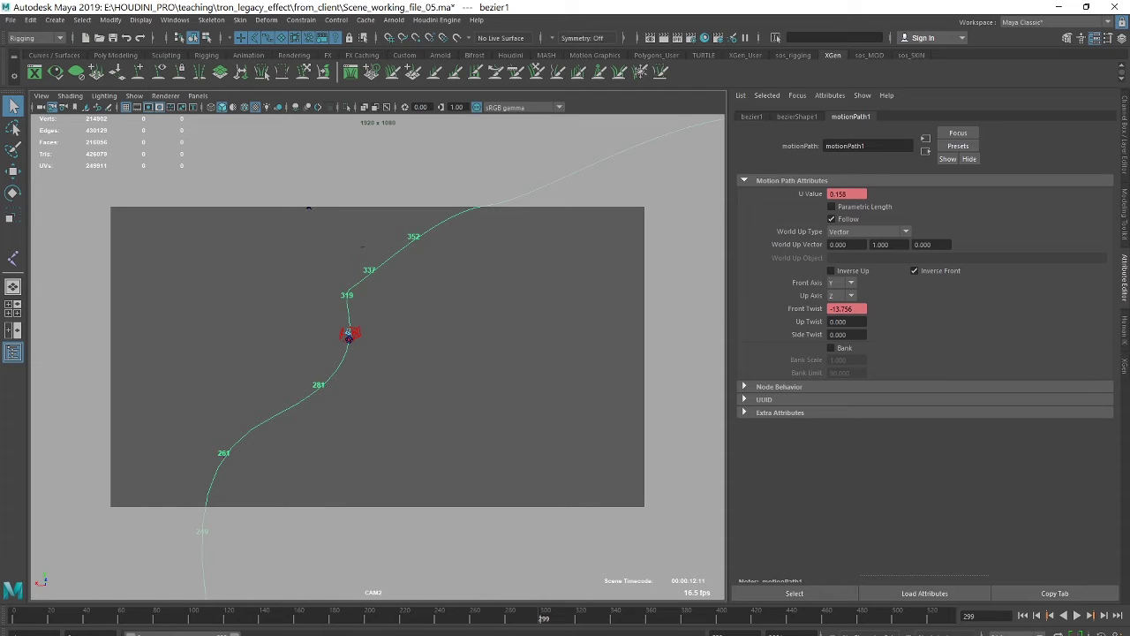
key("alt+Tab")
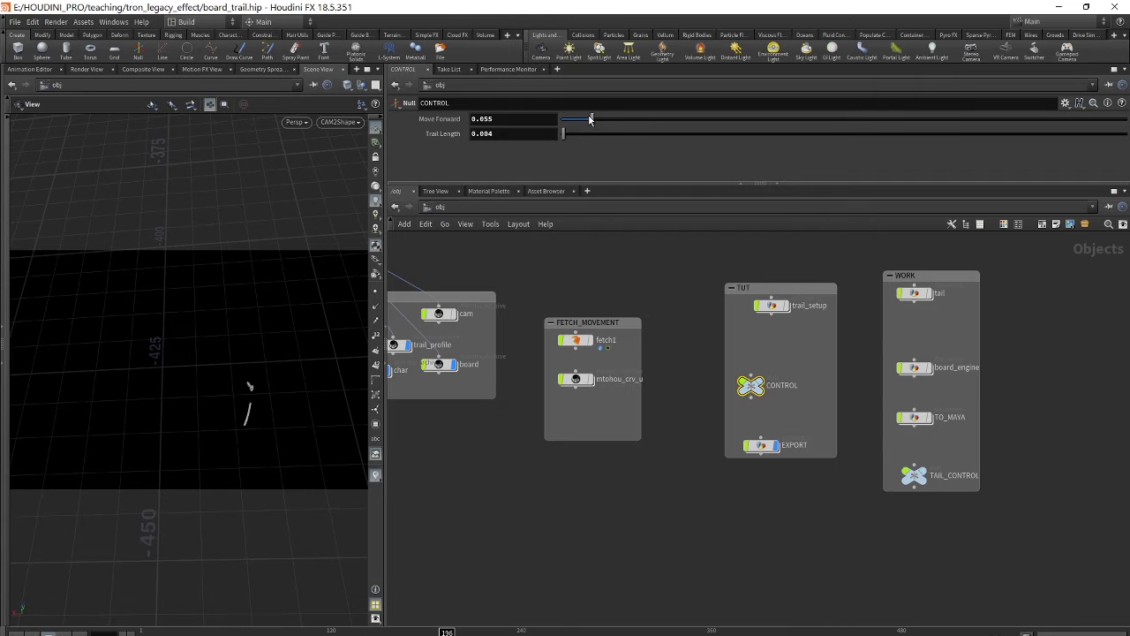
- Slide the CONTROL node's Move Forward from 0.055 to 0.051 to test the board's motion
mouse_move(591, 119)
left_mouse_down()
mouse_move(626, 118)
mouse_move(590, 119)
left_mouse_up()
- Create a polygon cube in Maya and begin renaming pCube520 to crv_u_to_hou
left_click(481, 619)
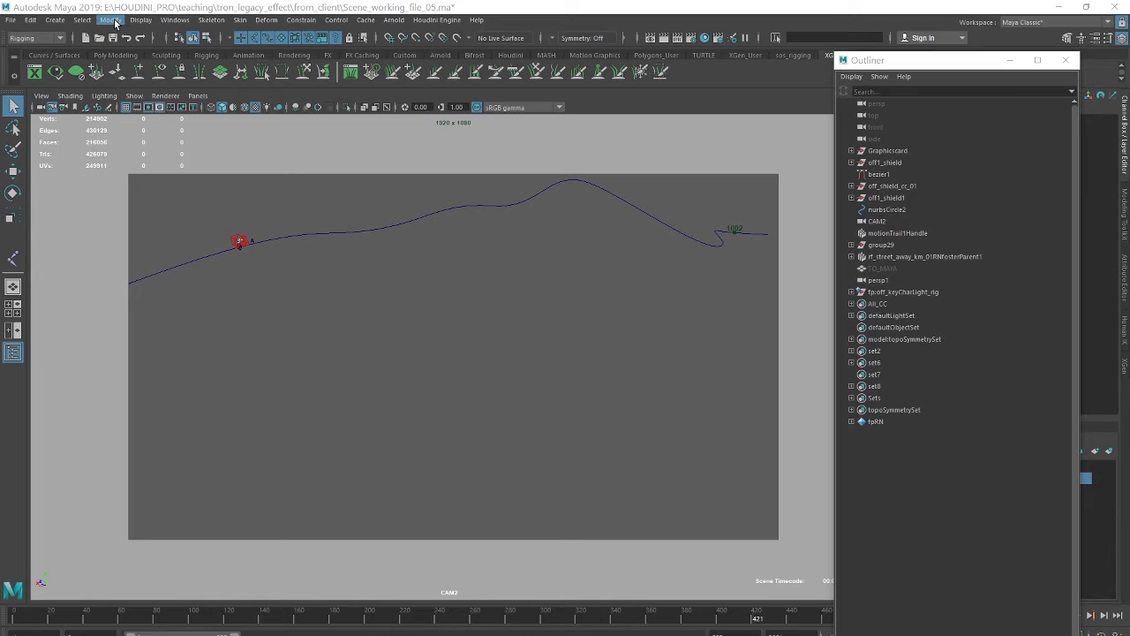
left_click(55, 19)
mouse_move(84, 63)
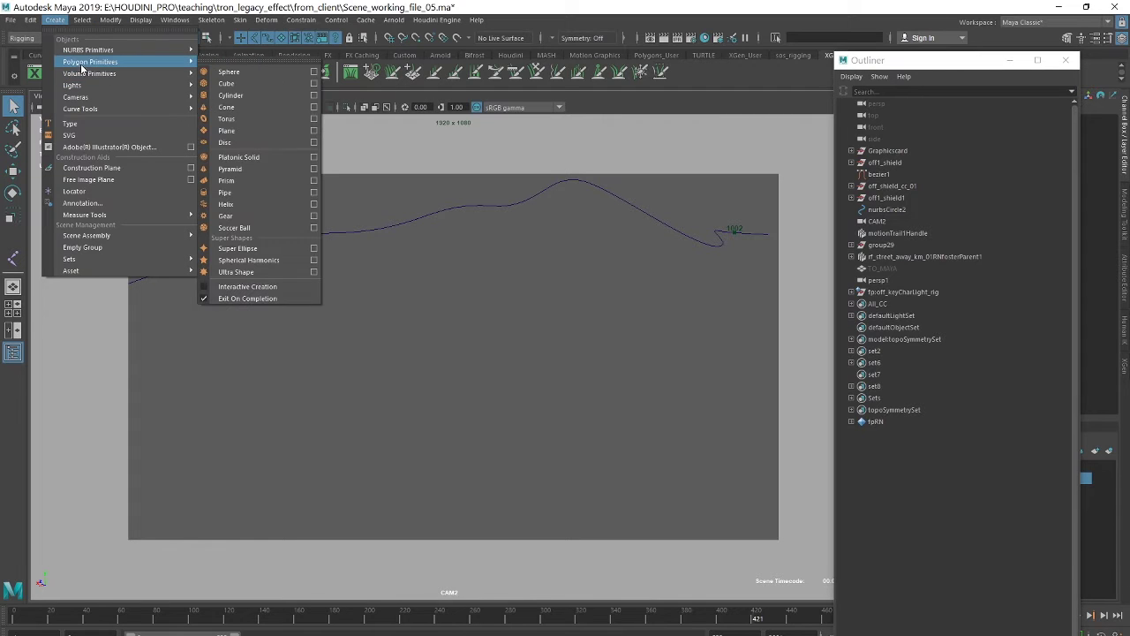
left_click(255, 83)
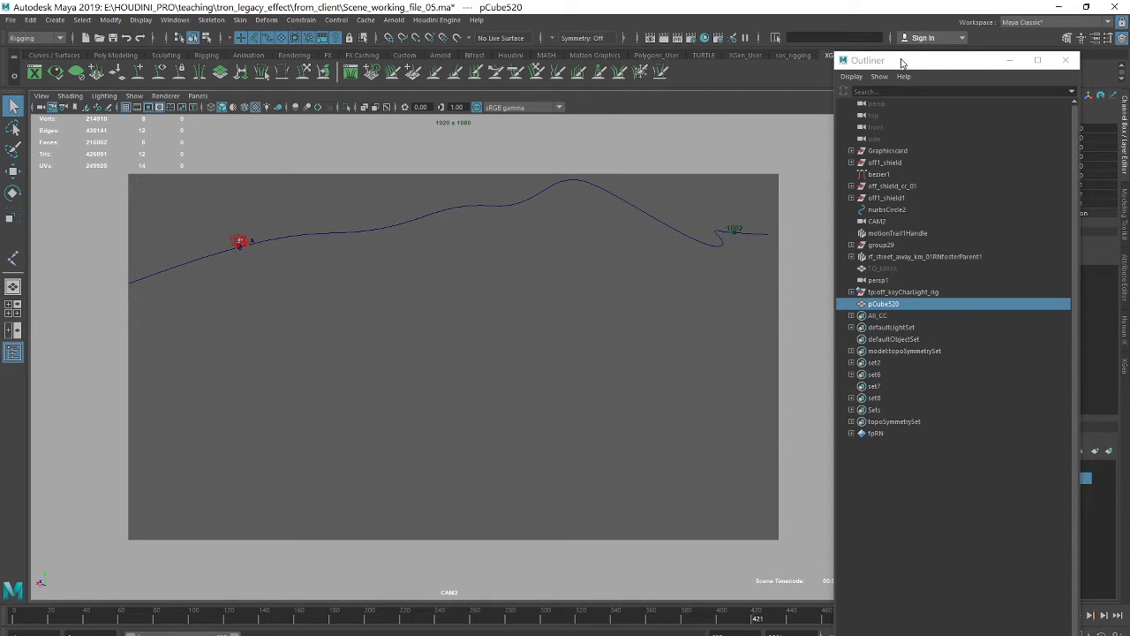
double_click(883, 305)
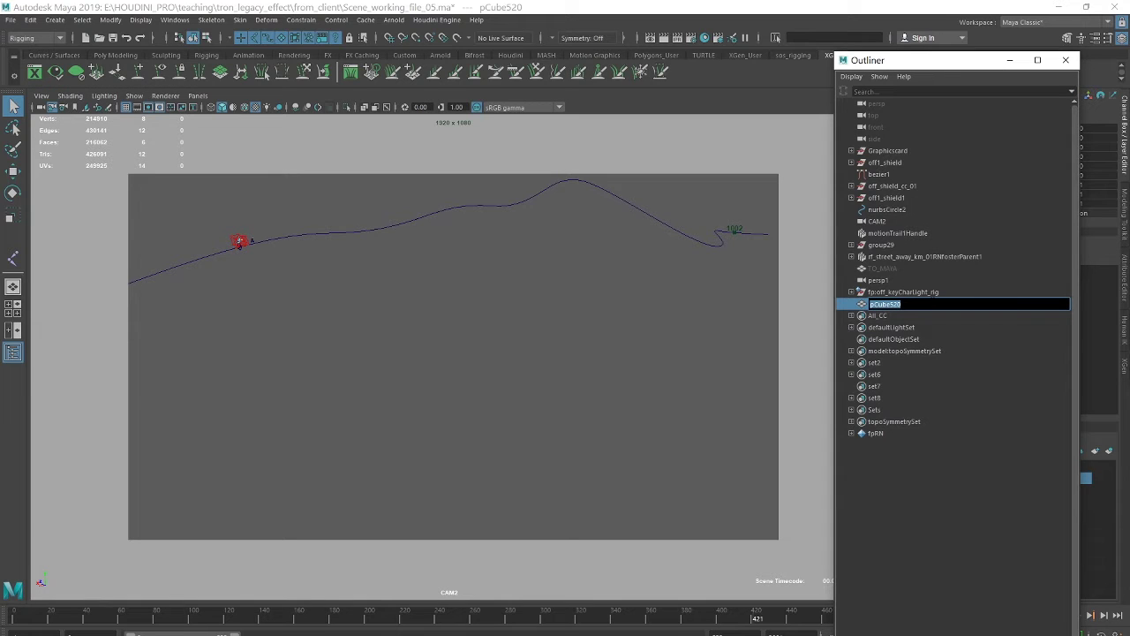
type("crv_u_to_hou")
- Confirm the name crv_u_to_hou, then open the Node Editor and clear its graph
key("Return")
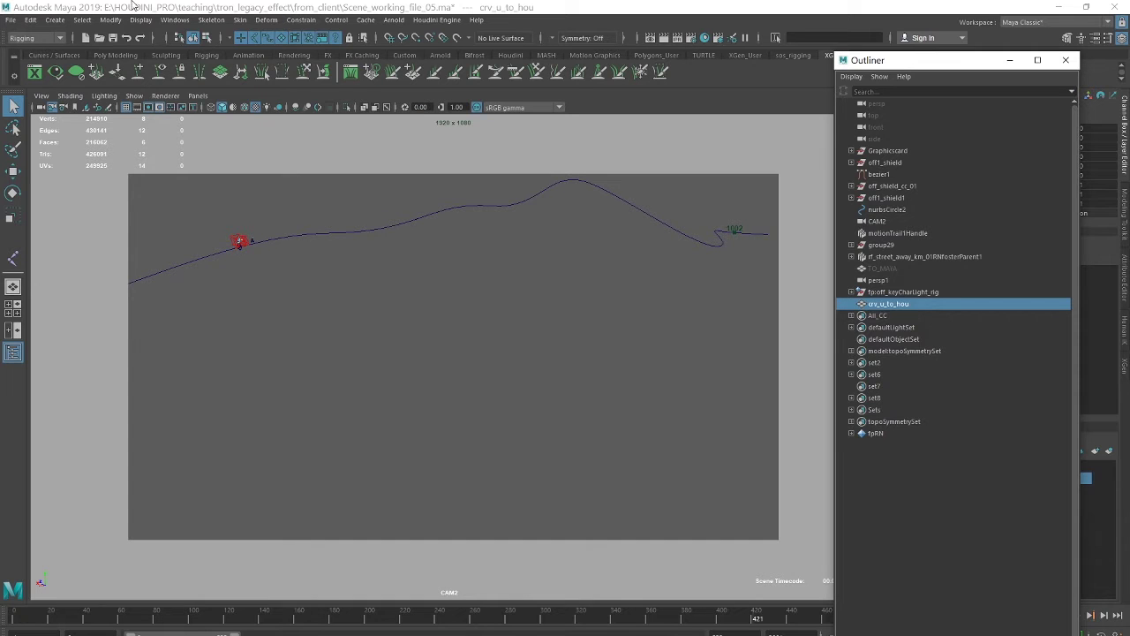
left_click(175, 19)
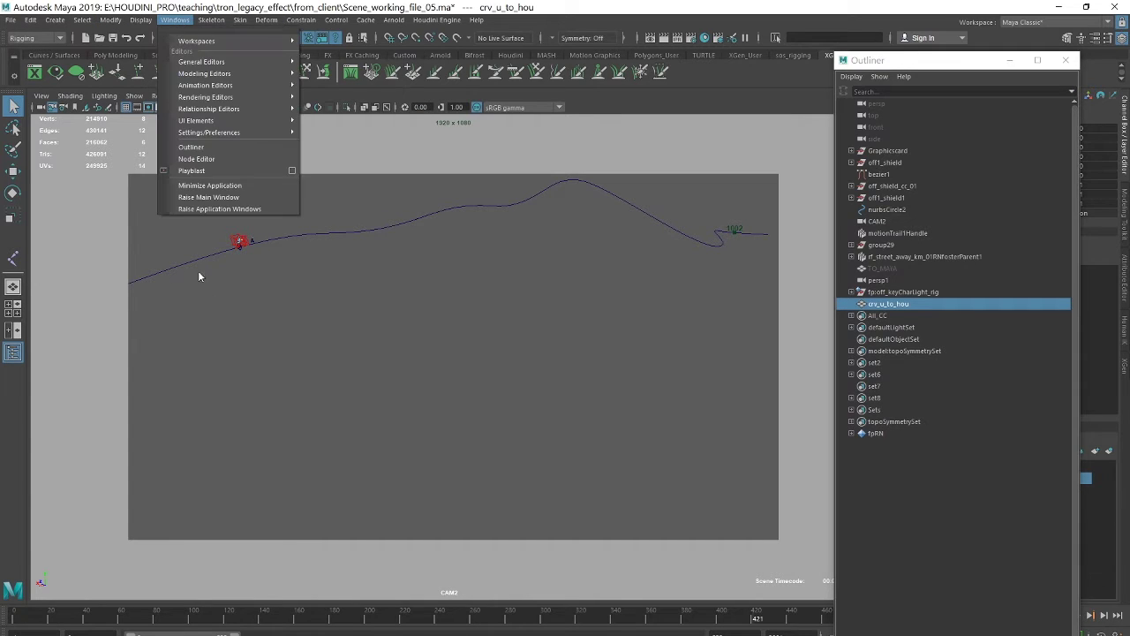
left_click(219, 160)
left_click_drag(519, 132, 445, 68)
left_click(192, 115)
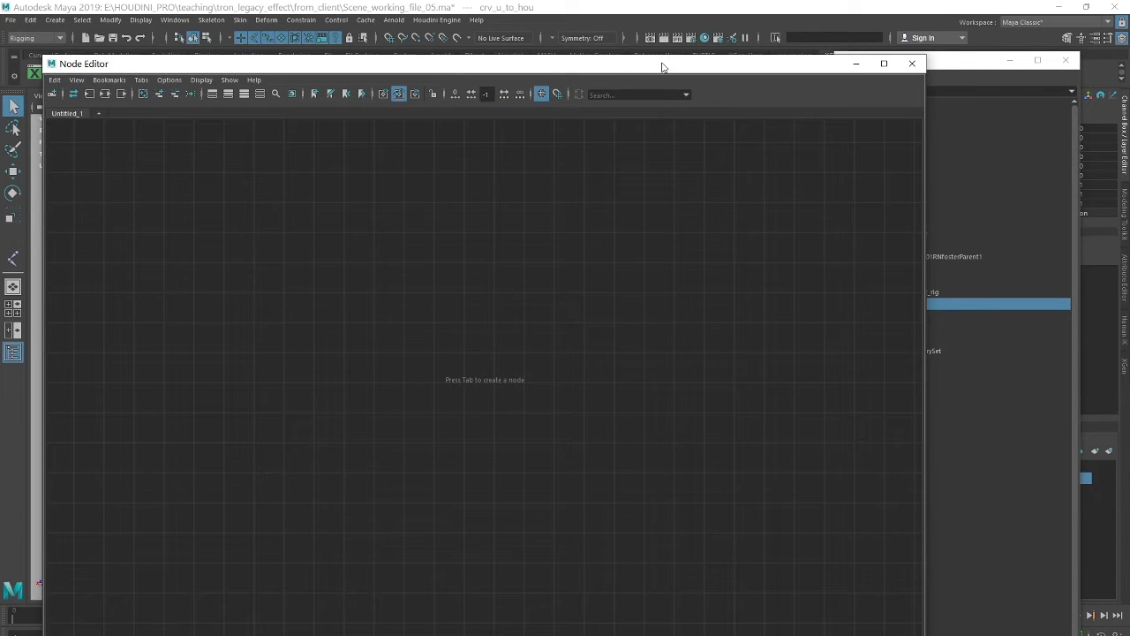
- Add crv_u_to_hou to the node graph and arrange its transform and shape nodes
left_click_drag(661, 68, 506, 73)
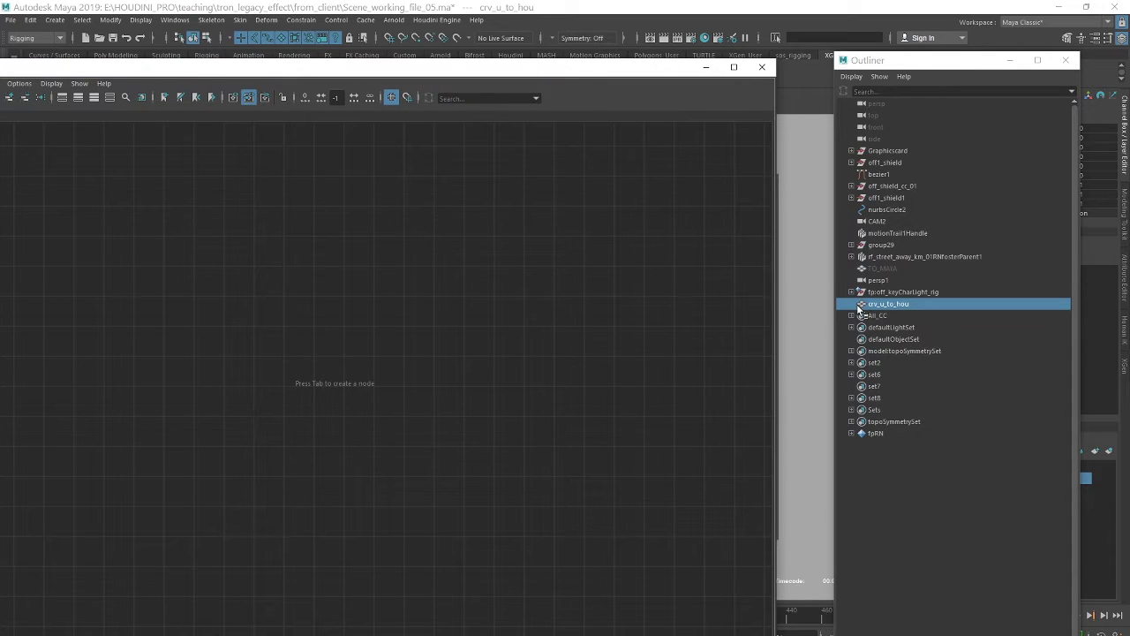
left_click_drag(863, 306, 202, 292)
left_click_drag(278, 341, 157, 218)
left_click_drag(415, 355, 134, 331)
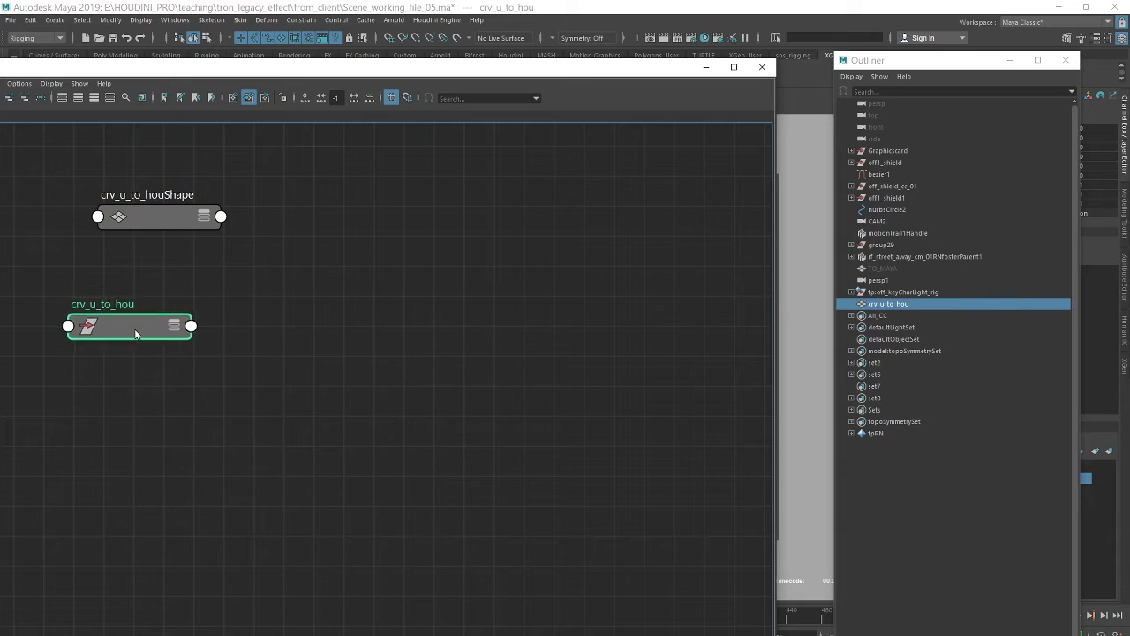
left_click_drag(274, 69, 403, 49)
left_click_drag(783, 50, 641, 328)
- Select the bezier1 motion-path curve and show its attributes in the Attribute Editor
left_click(489, 204)
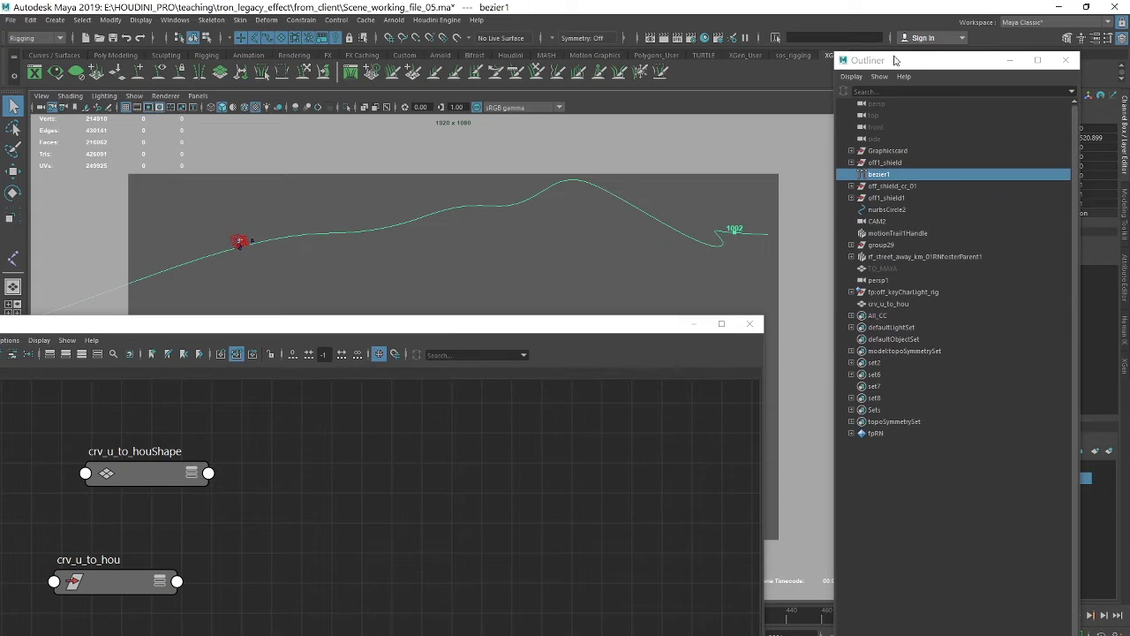
left_click(1009, 60)
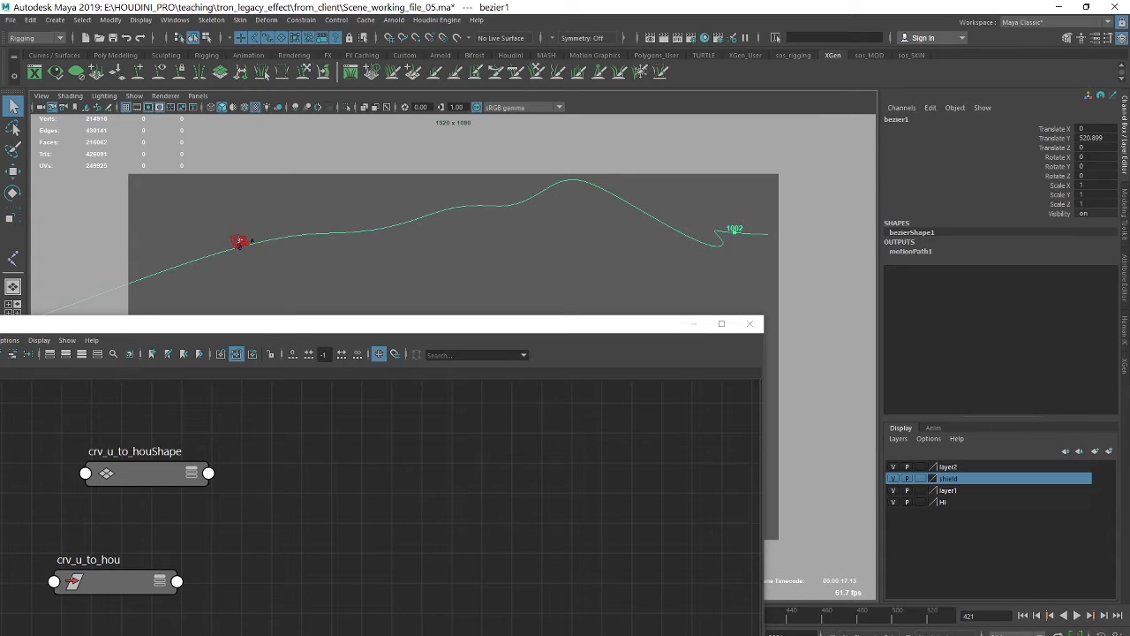
left_click(1123, 279)
left_click_drag(517, 332, 477, 135)
- Add motionPath1 to the Node Editor graph beside the crv_u_to_hou nodes
left_click(850, 115)
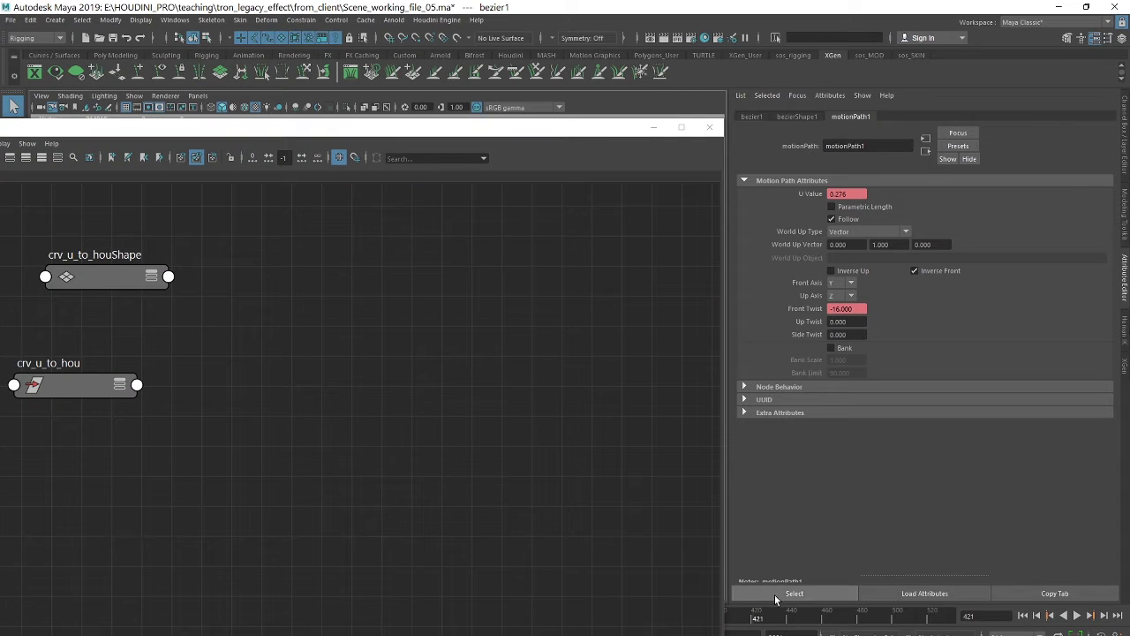
left_click_drag(392, 126, 762, 74)
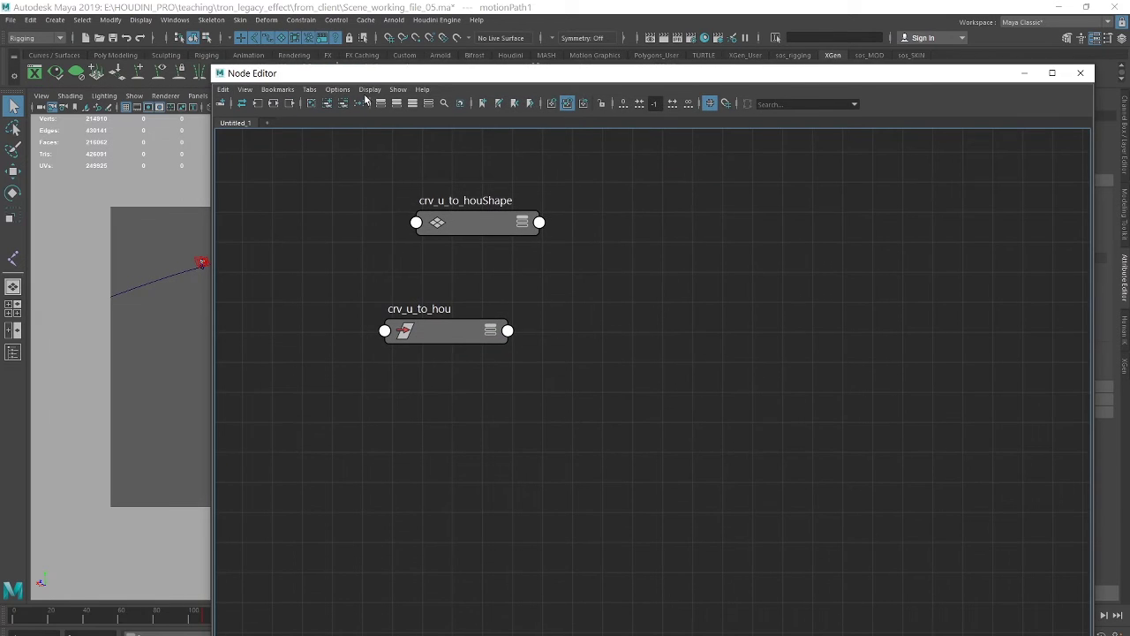
left_click(329, 104)
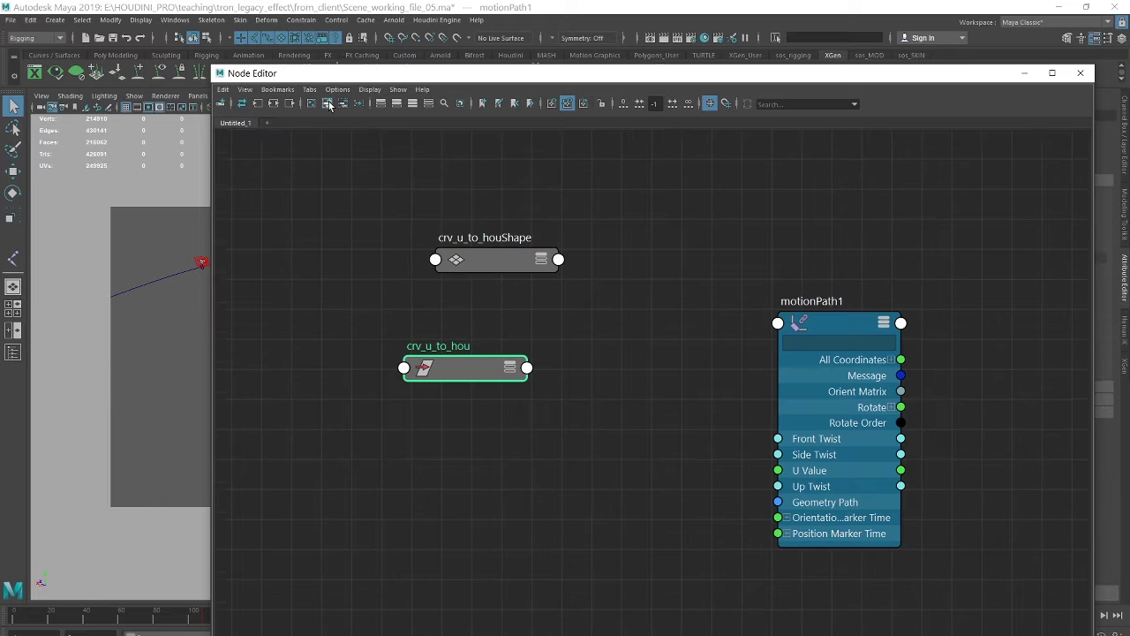
left_click_drag(491, 256, 412, 198)
left_click_drag(471, 385, 473, 340)
left_click_drag(842, 325, 708, 323)
key("1")
key("3")
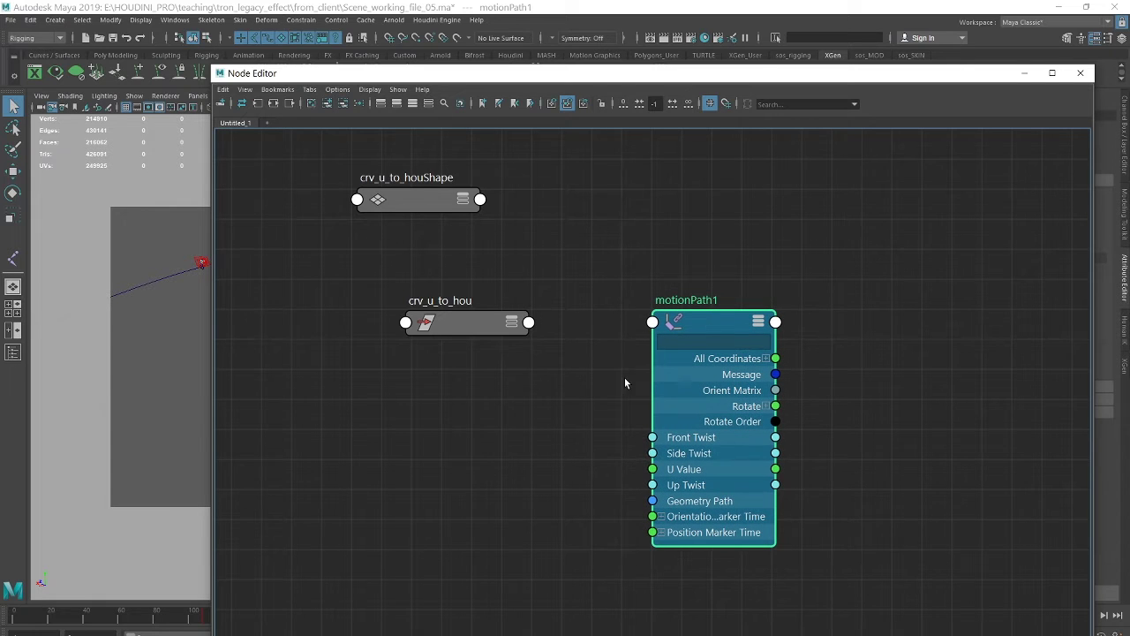
- Expand crv_u_to_hou's attributes and position it next to motionPath1
left_click_drag(471, 324, 472, 287)
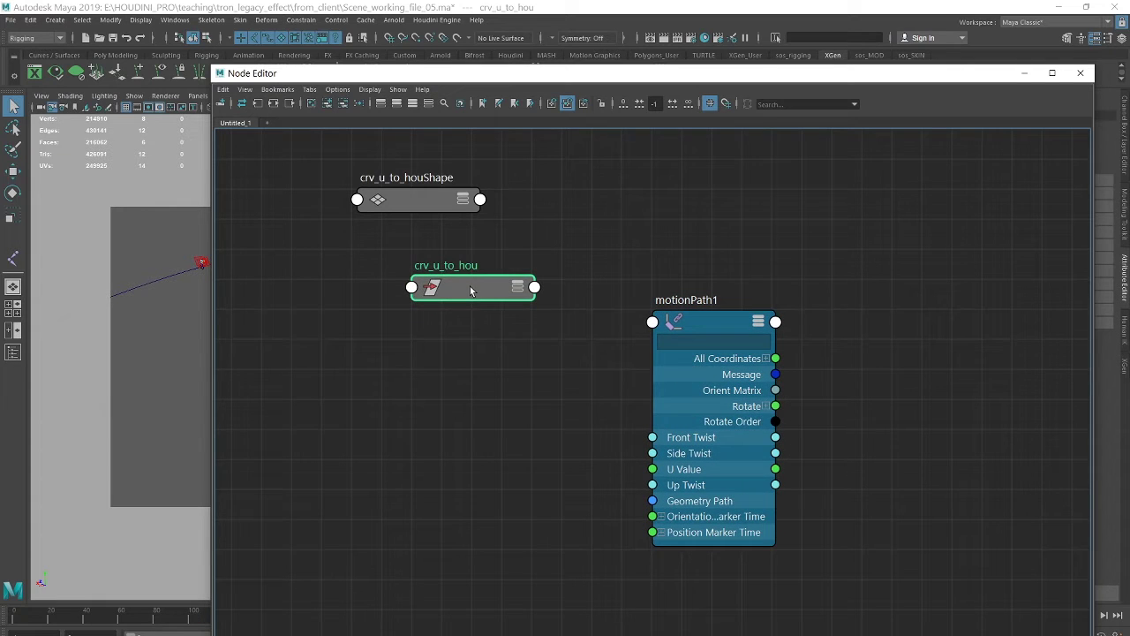
key("3")
left_click_drag(715, 320, 724, 278)
left_click_drag(473, 292, 920, 282)
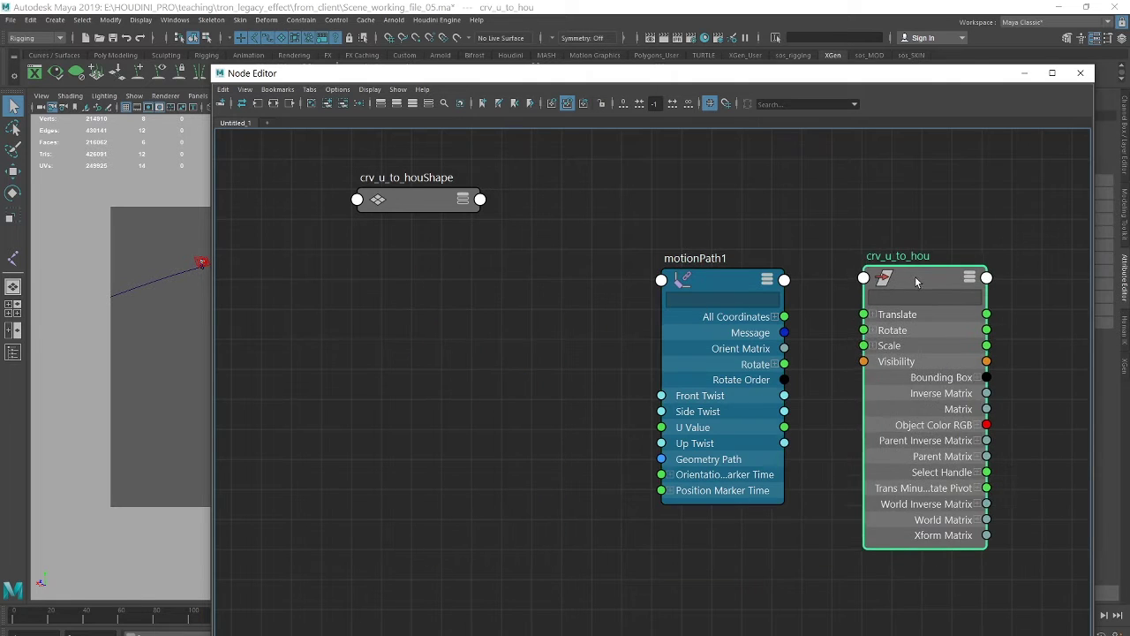
left_click_drag(708, 282, 416, 309)
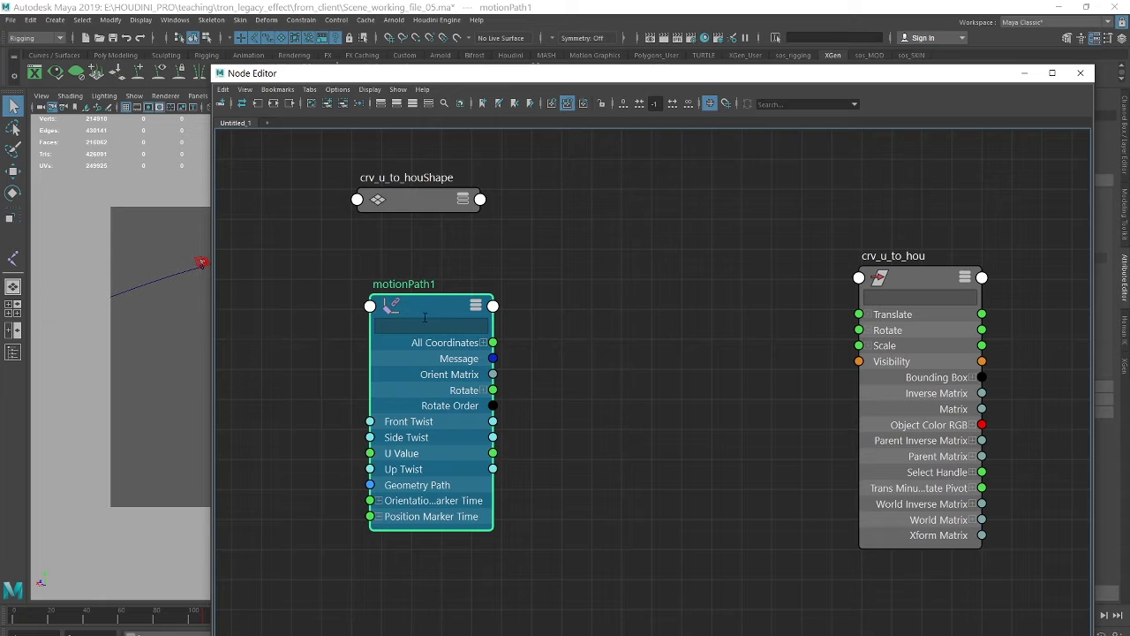
left_click_drag(912, 279, 754, 262)
- Connect motionPath1's U Value to crv_u_to_hou's Translate X and tidy the layout
left_click(712, 299)
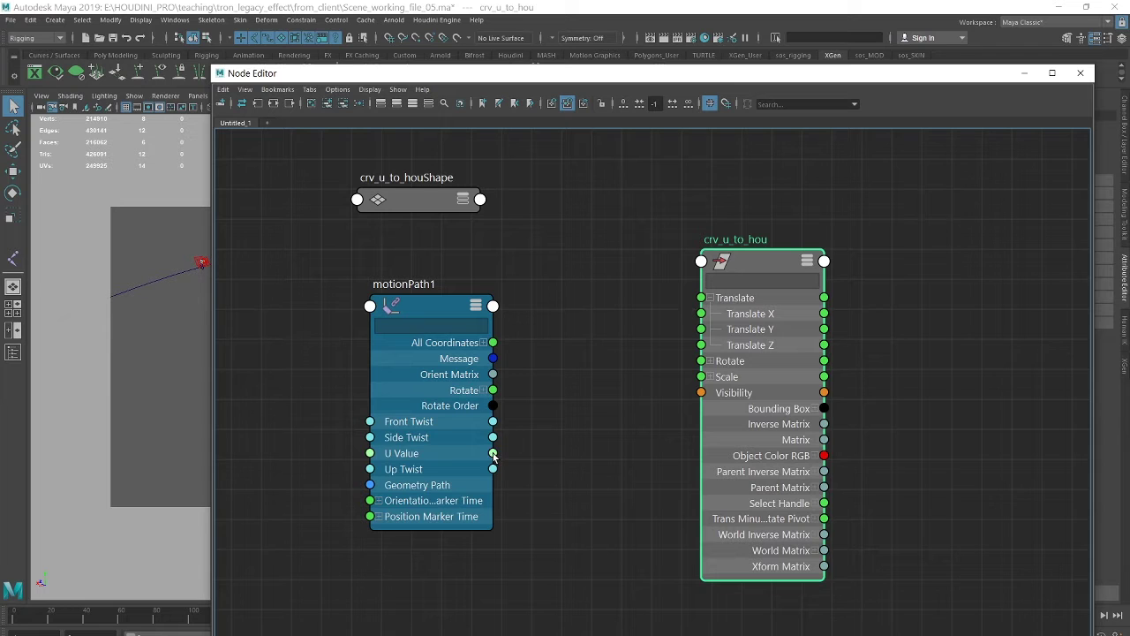
left_click_drag(493, 453, 701, 313)
left_click_drag(758, 261, 699, 246)
left_click_drag(430, 314, 400, 301)
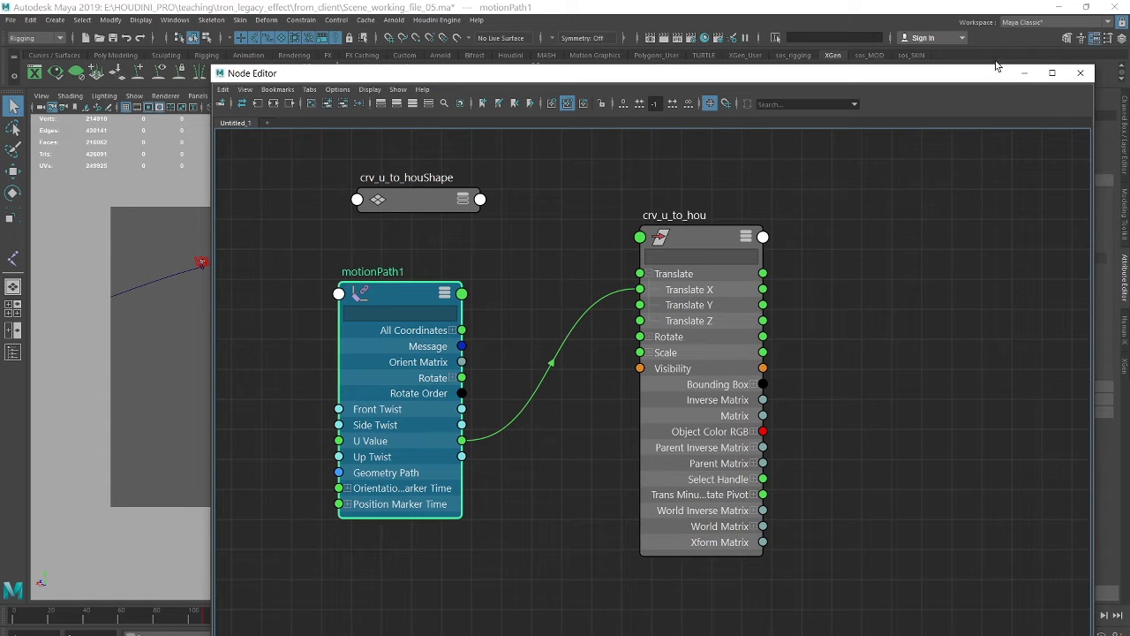
left_click_drag(994, 78, 942, 89)
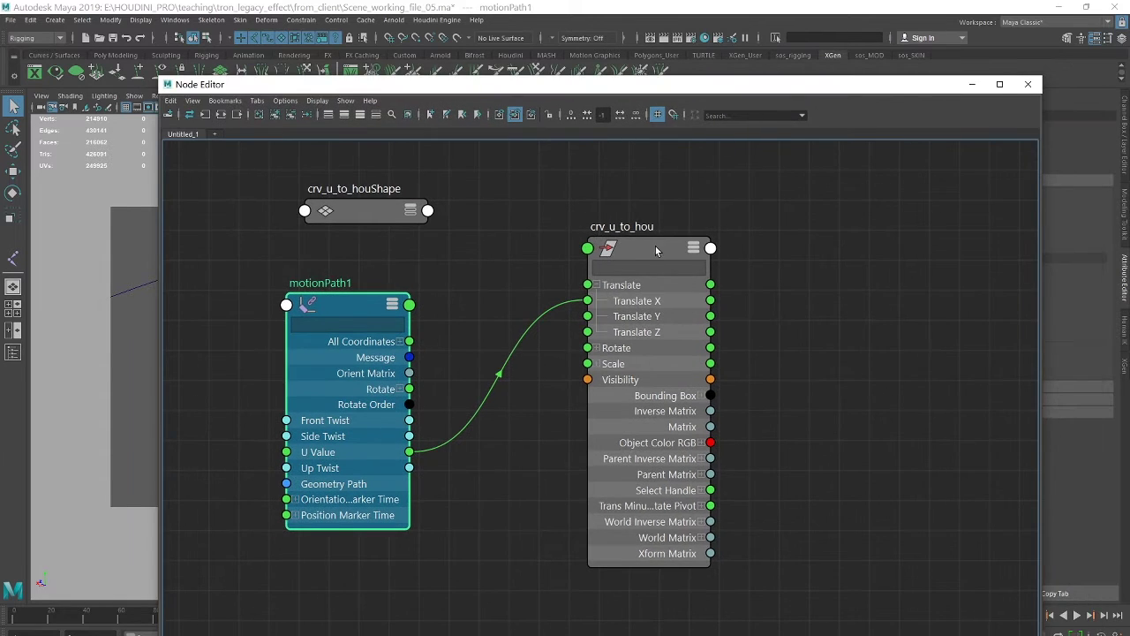
left_click_drag(654, 251, 635, 253)
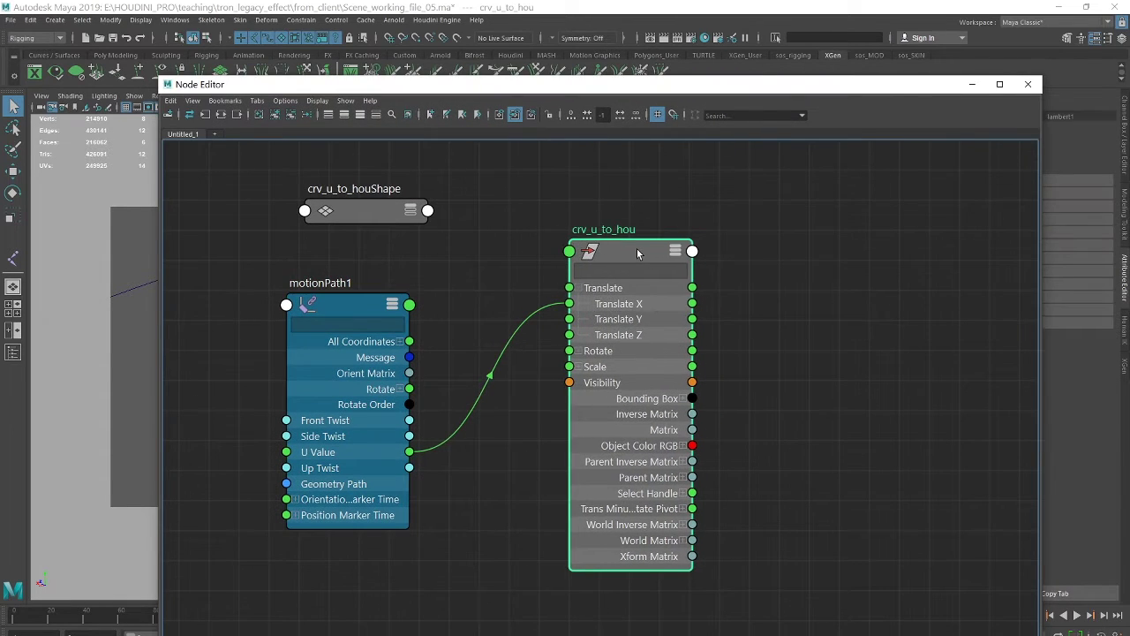
- Minimize the Node Editor and bring up the Outliner
left_click(972, 84)
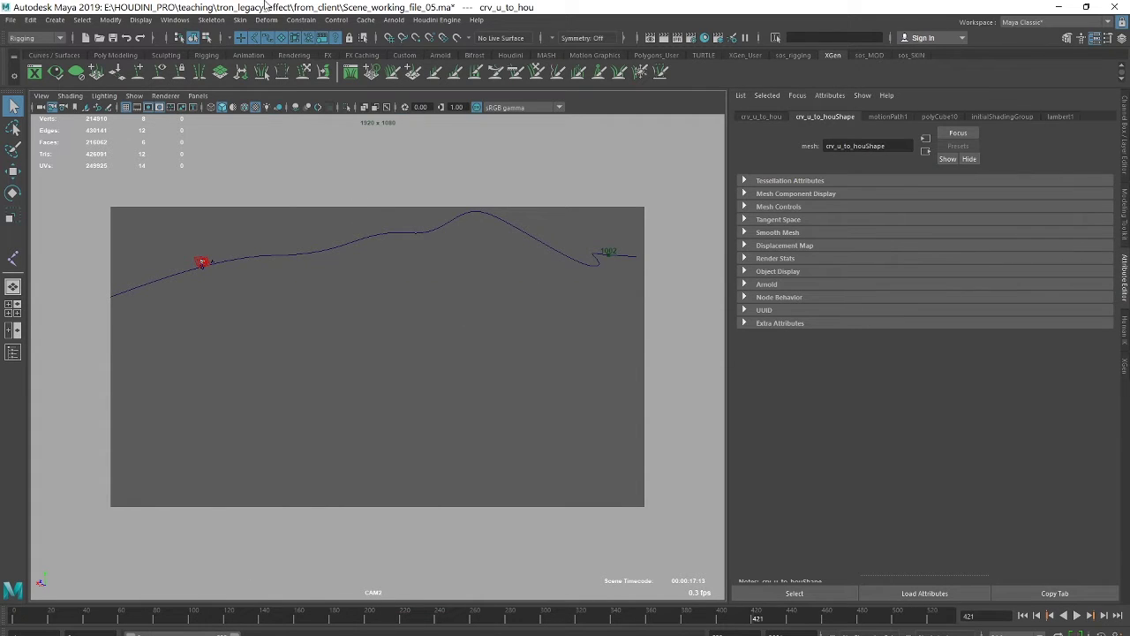
left_click(174, 20)
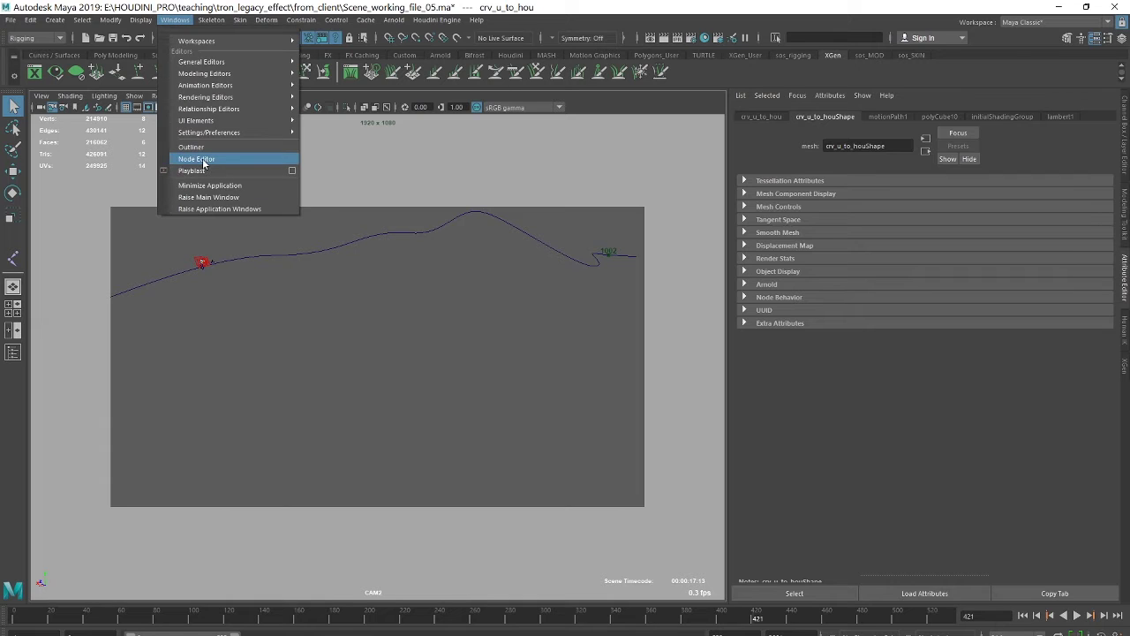
left_click(193, 147)
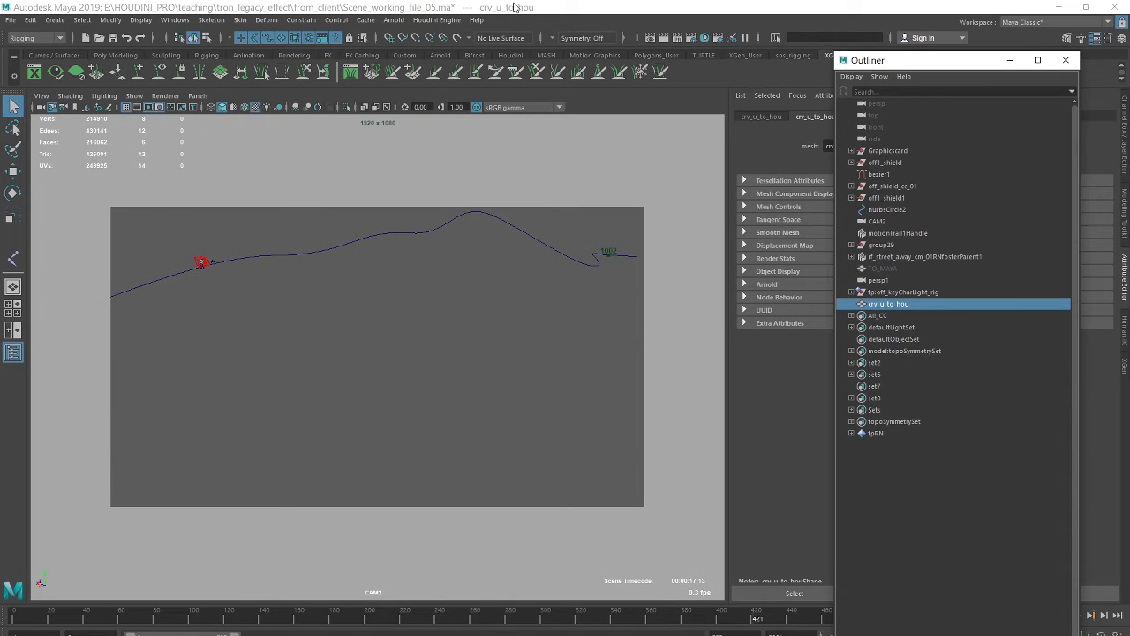
- Open the Alembic Export Selection options and turn off World Space
left_click(368, 20)
mouse_move(389, 42)
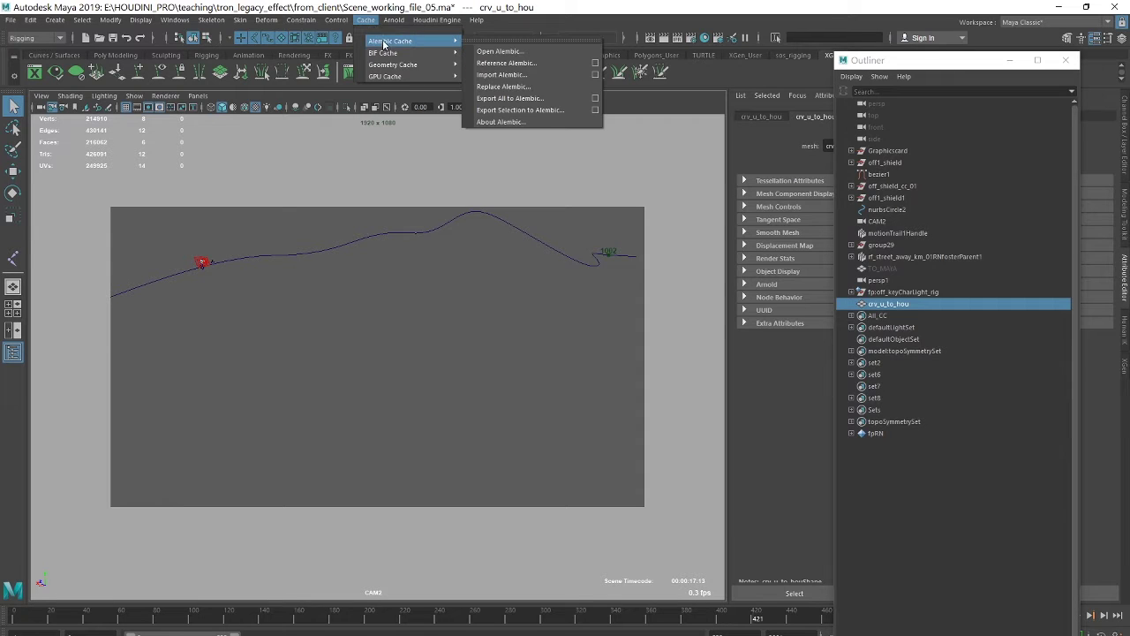
left_click(596, 111)
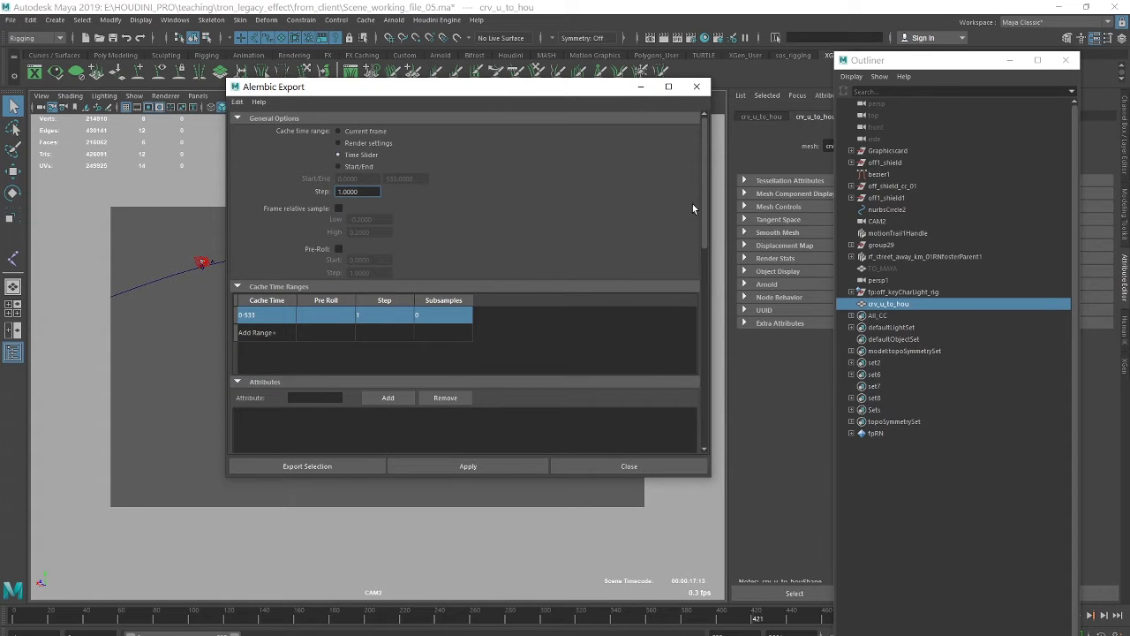
left_click_drag(702, 194, 688, 391)
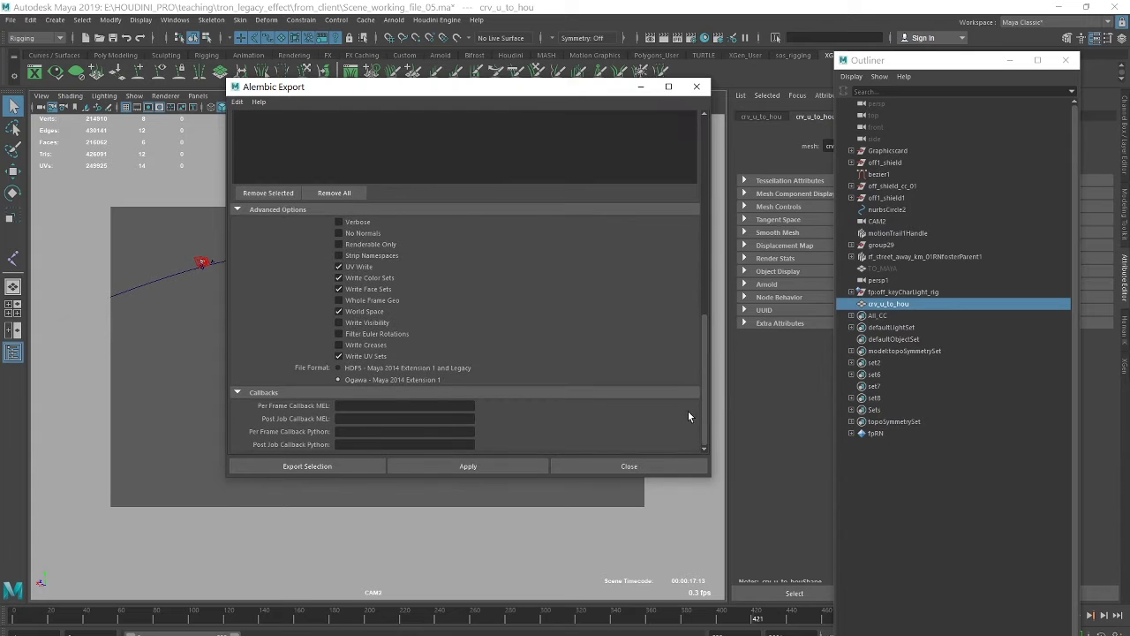
left_click(338, 311)
- Export the selection as mtohou_crv_u.abc in the cache folder
left_click(309, 468)
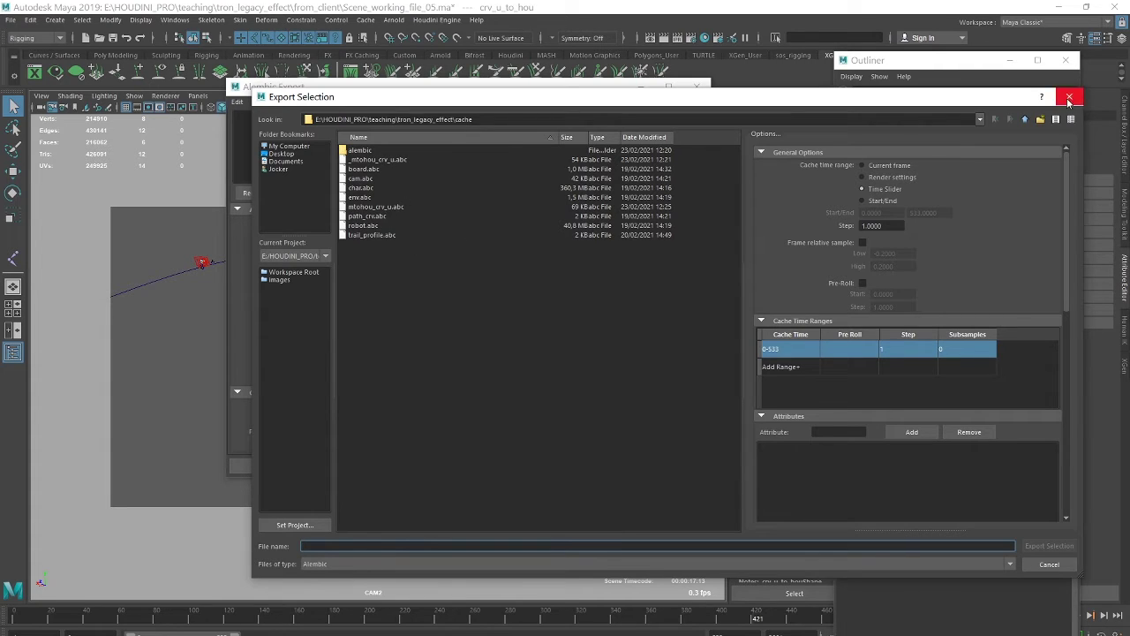
left_click(379, 208)
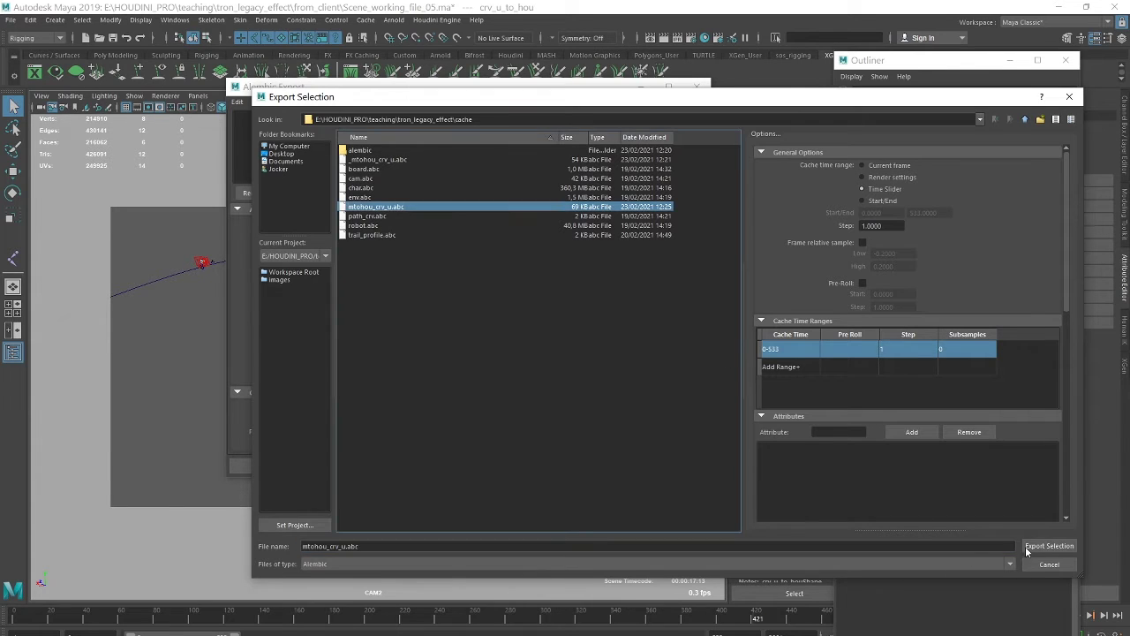
left_click(1071, 99)
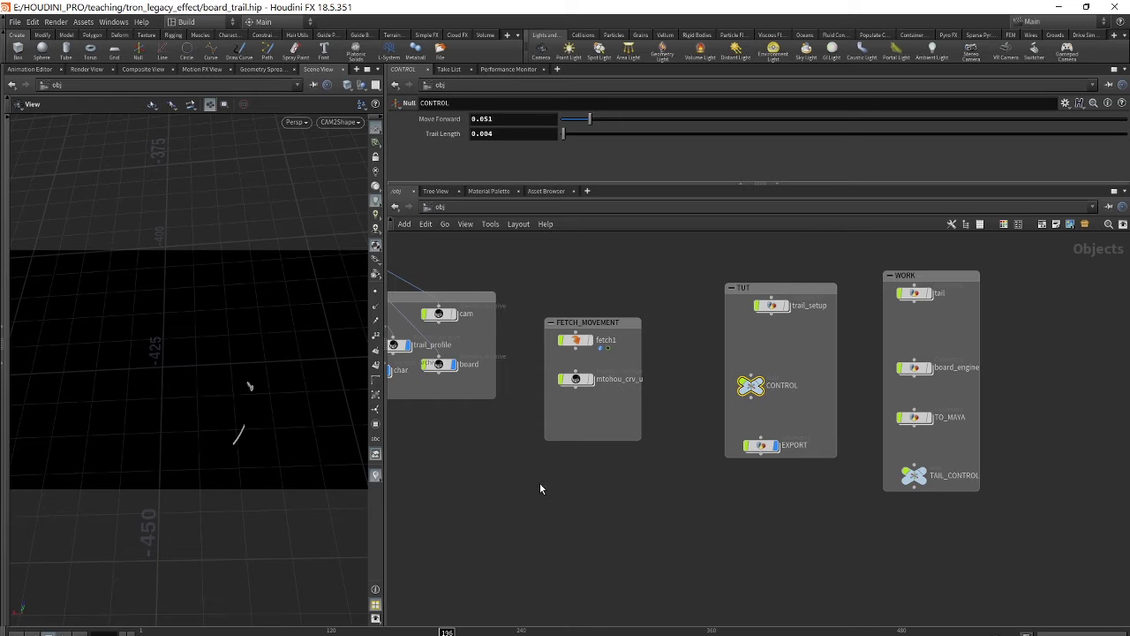
- Collapse the FETCH_MOVEMENT network box in Houdini's obj network
scroll(724, 507, "down", 3)
scroll(729, 504, "up", 4)
middle_click_drag(726, 494, 502, 484)
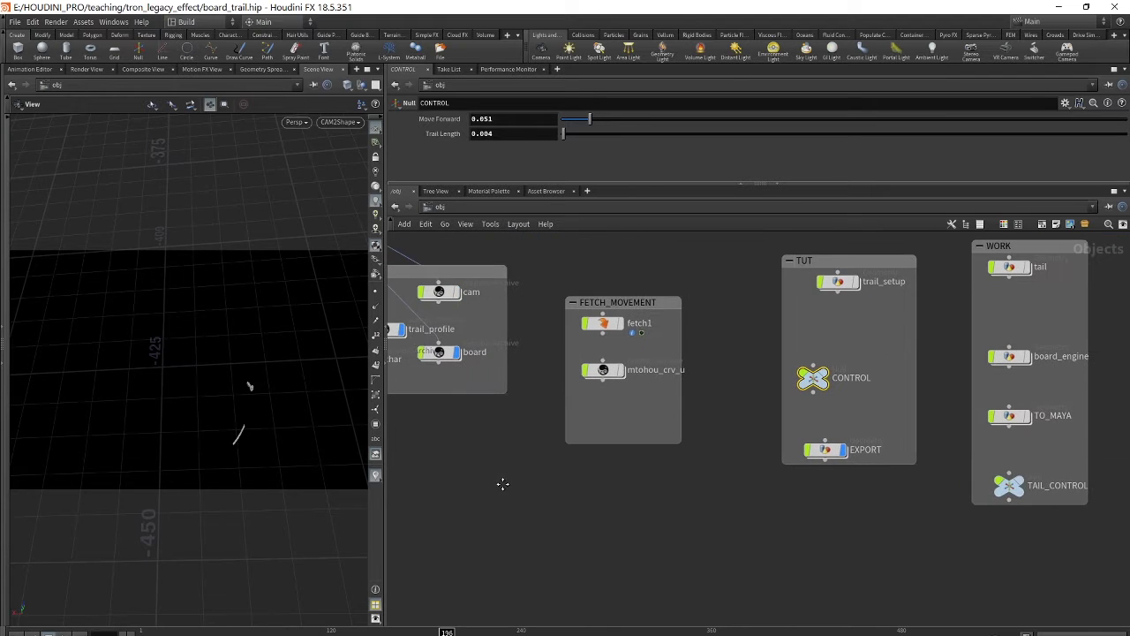
middle_click_drag(598, 306, 585, 336)
left_click(559, 332)
middle_click_drag(615, 474, 643, 375)
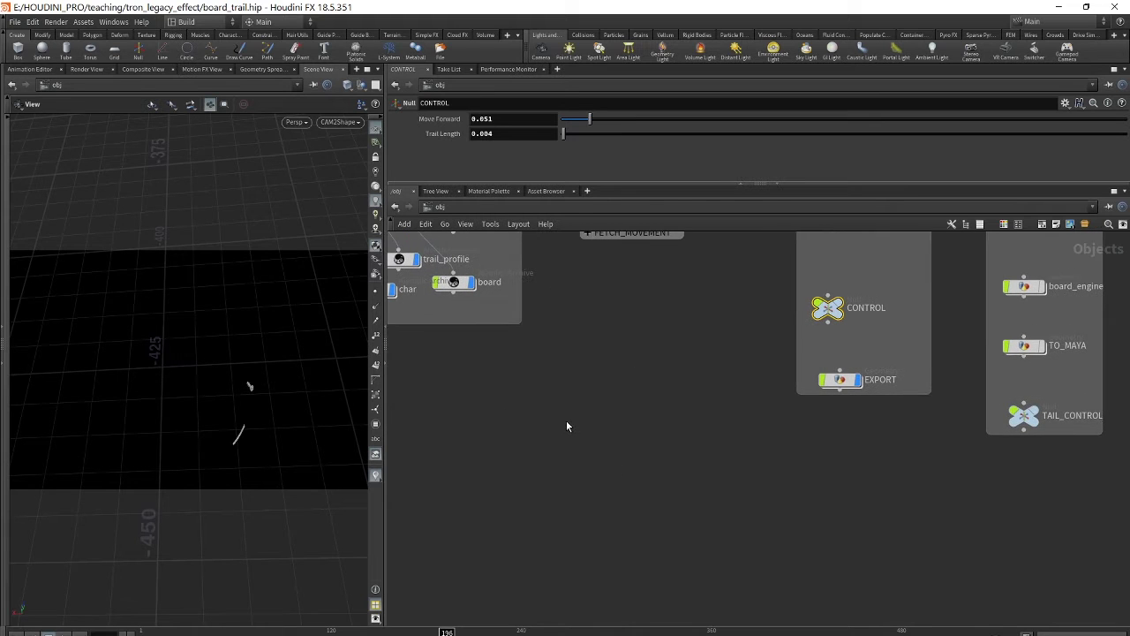
- Start an Alembic Scene import and choose cache/mtohou_crv_u.abc as its file
left_click(13, 21)
mouse_move(49, 215)
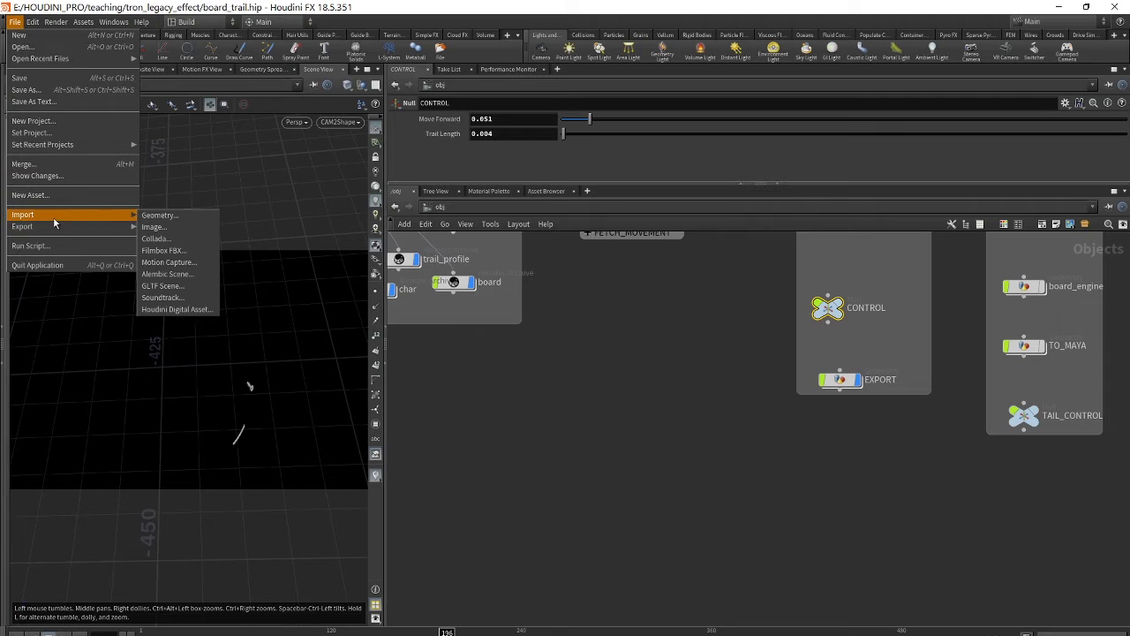
left_click(181, 273)
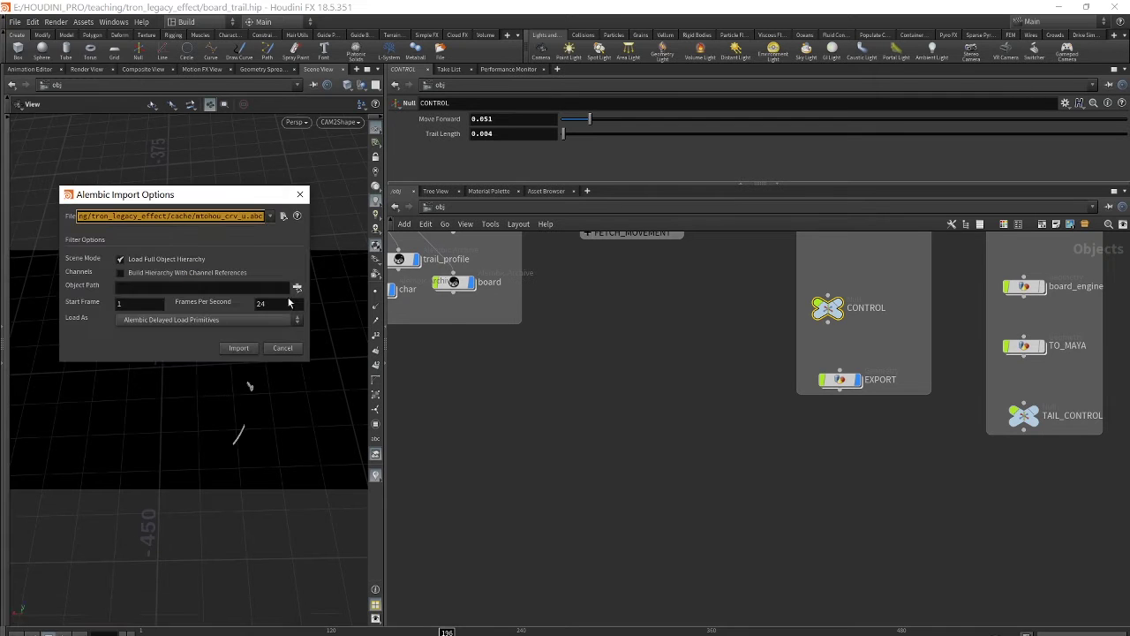
left_click_drag(220, 197, 565, 214)
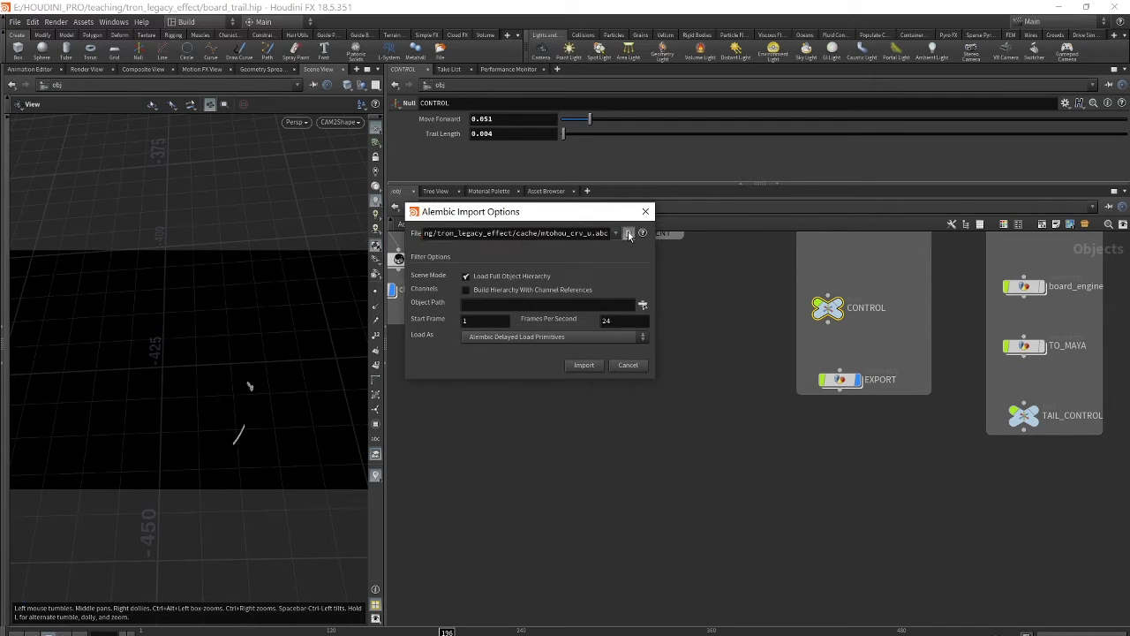
left_click(628, 232)
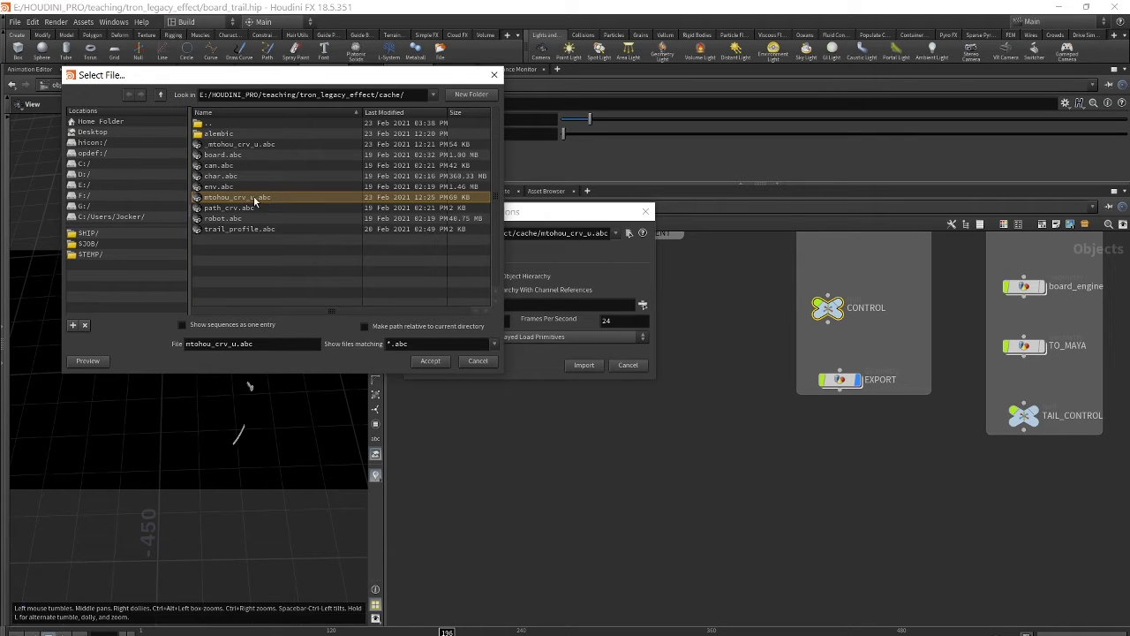
left_click(431, 361)
- Import the Alembic file and pan the network over to the IMPORT box
left_click(583, 365)
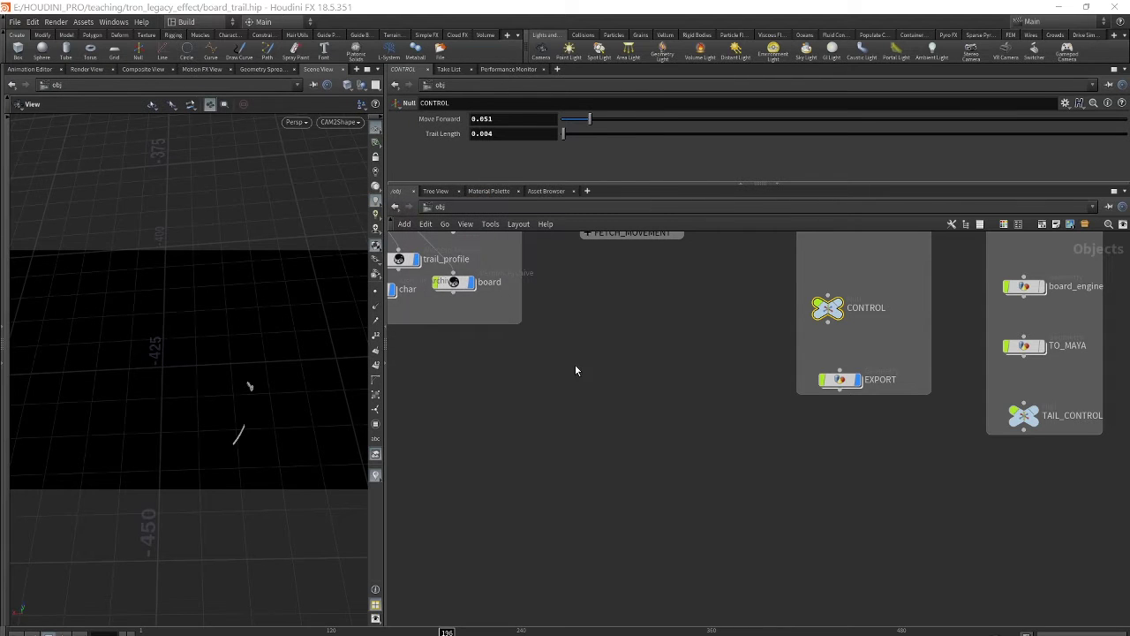
middle_click_drag(650, 394, 884, 448)
scroll(867, 464, "up", 3)
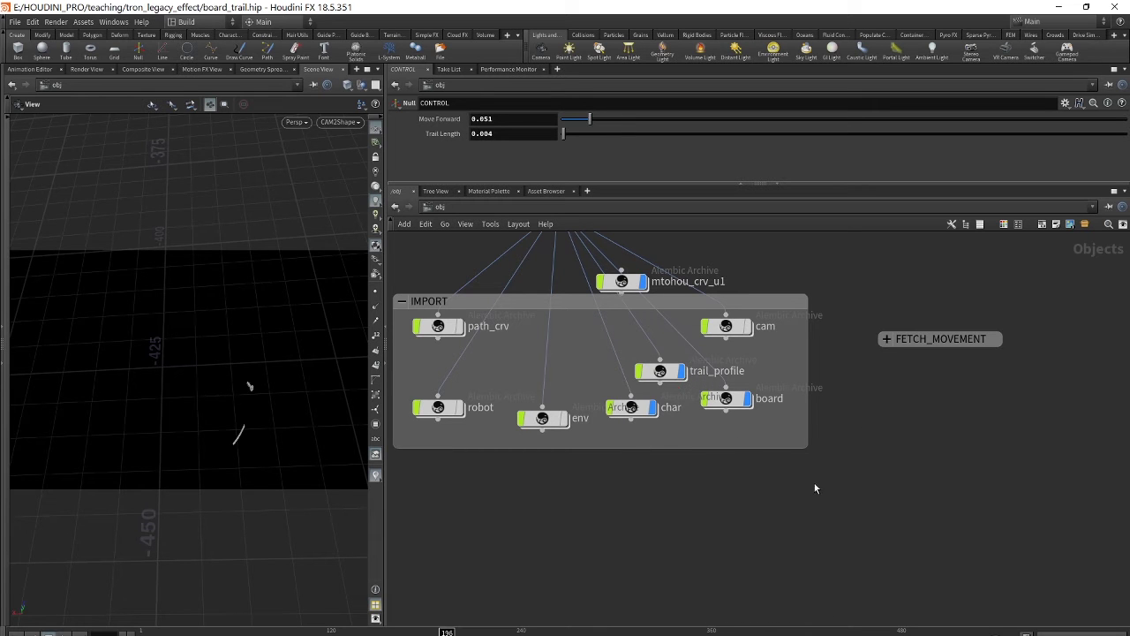
key("f")
middle_click_drag(675, 512, 927, 512)
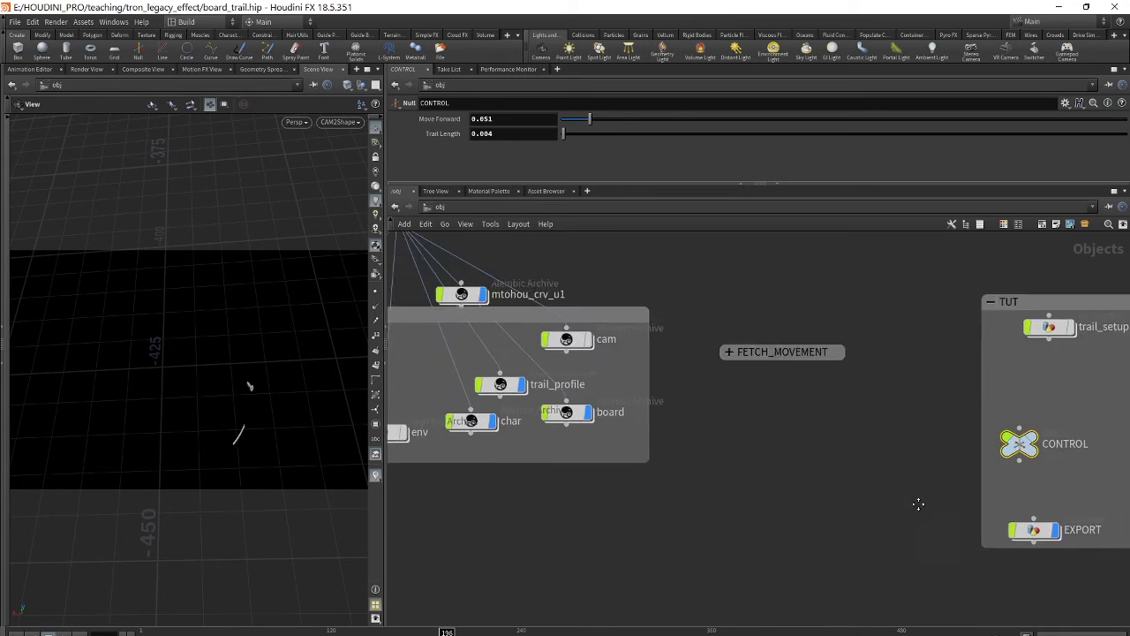
middle_click_drag(744, 446, 898, 467)
middle_click_drag(752, 427, 792, 428)
scroll(790, 314, "up", 2)
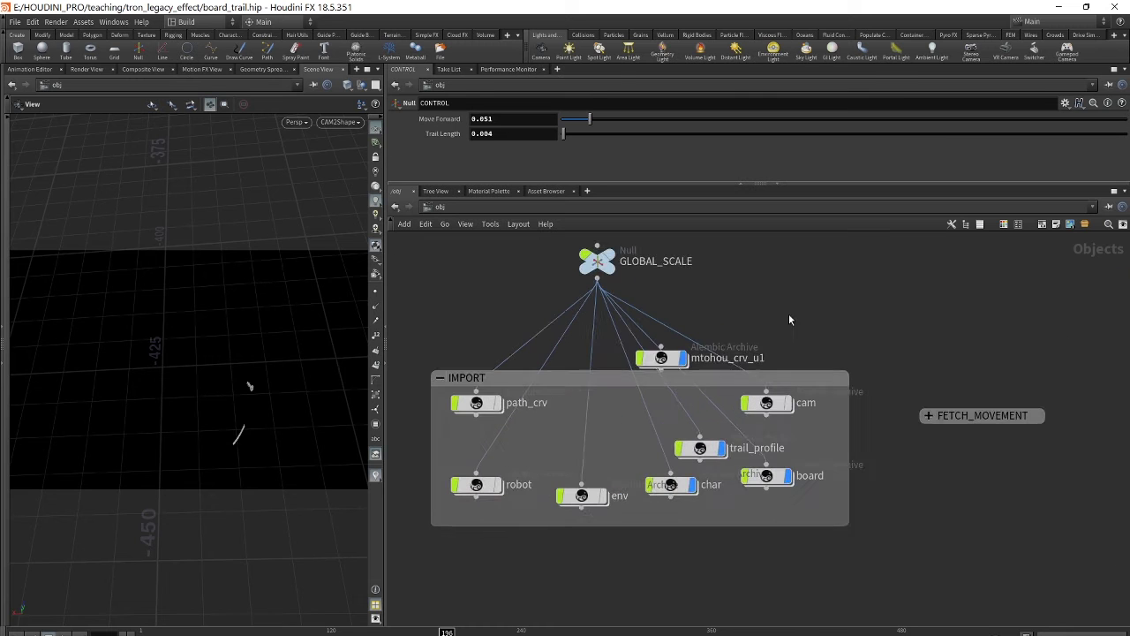
- Pull mtohou_crv_u1 out of IMPORT, frame the cube and scrub to about frame 368
left_click_drag(664, 357, 939, 528)
middle_click_drag(938, 528, 820, 389)
scroll(820, 382, "up", 2)
left_click_drag(820, 379, 860, 420)
key("f")
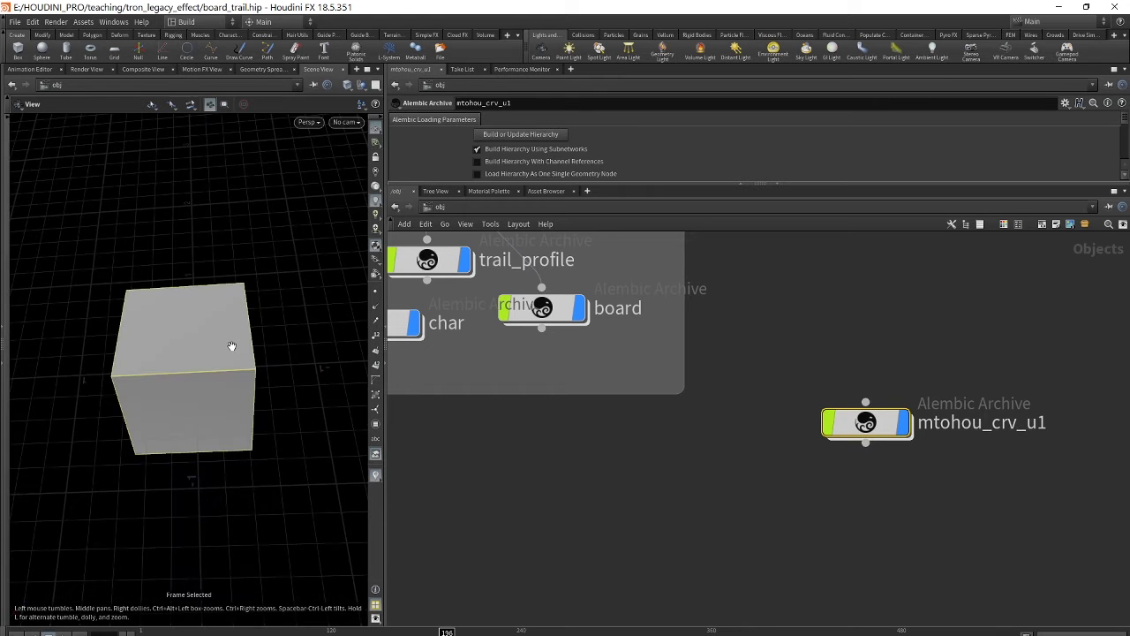
mouse_move(448, 633)
left_mouse_down()
mouse_move(260, 631)
mouse_move(867, 627)
mouse_move(418, 631)
mouse_move(734, 625)
mouse_move(521, 628)
mouse_move(535, 629)
left_mouse_up()
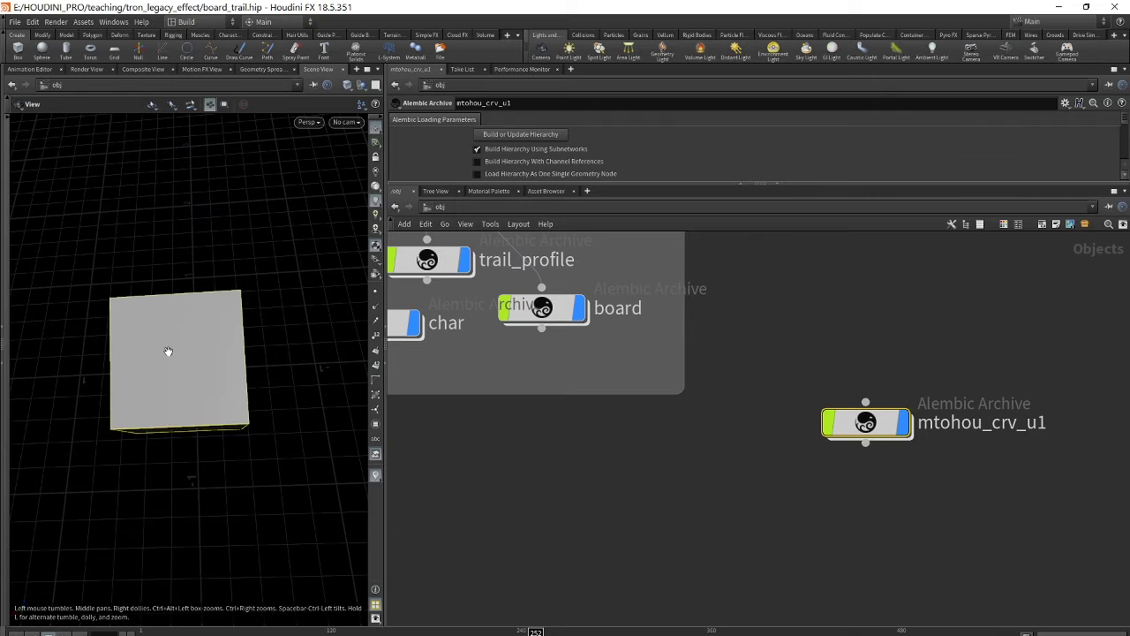
left_click_drag(537, 631, 669, 630)
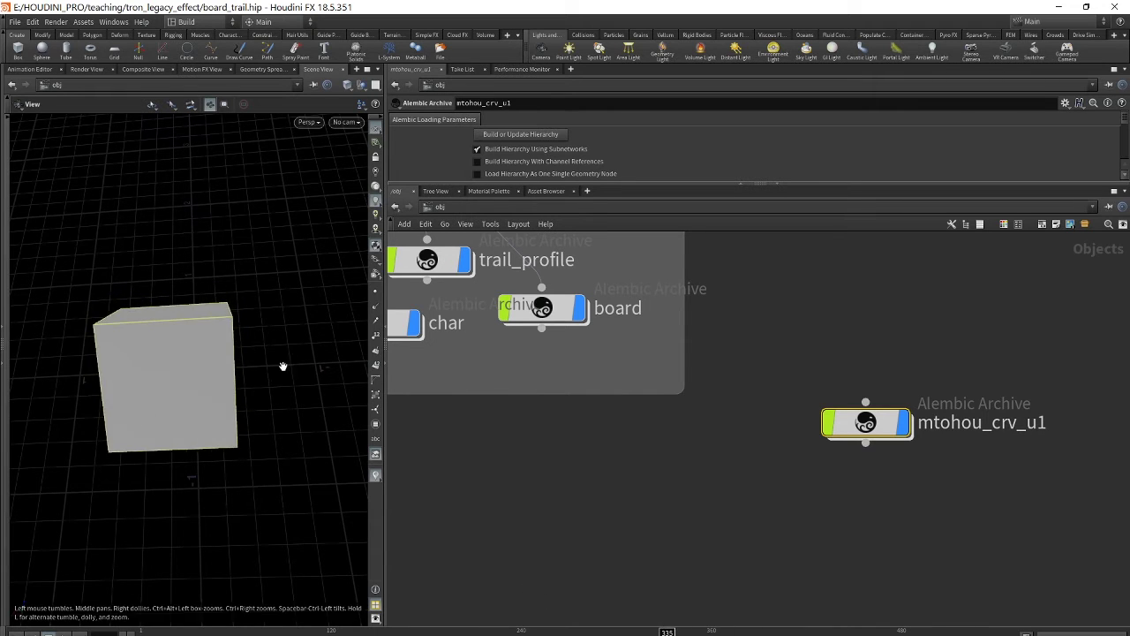
- Place mtohou_crv_u1 under the FETCH_MOVEMENT box
scroll(902, 317, "down", 3)
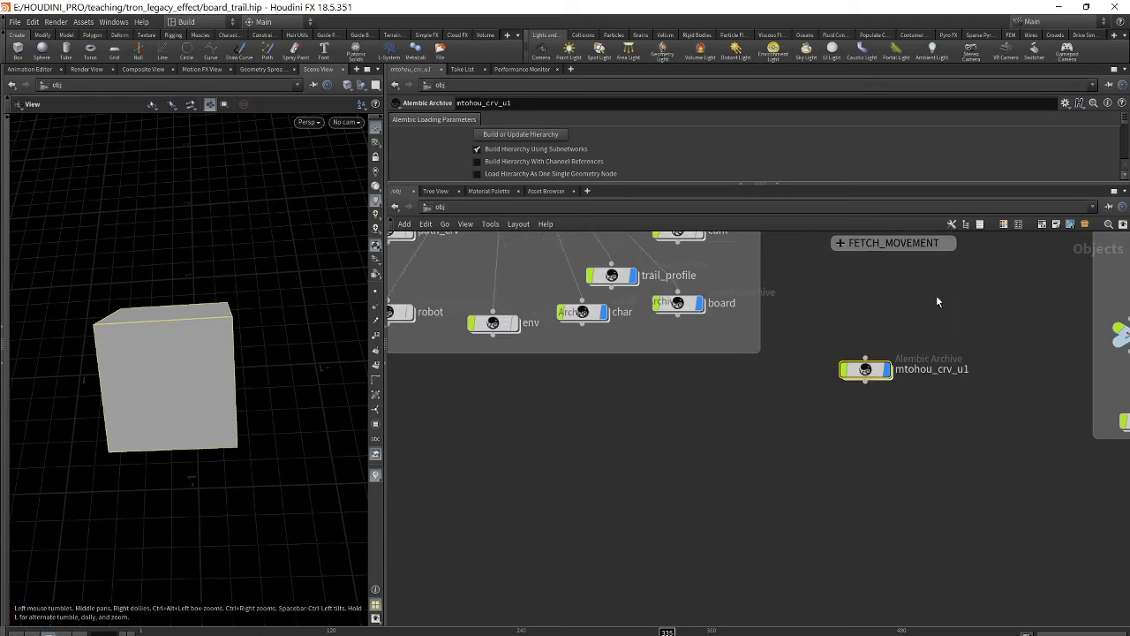
middle_click_drag(936, 297, 638, 366)
scroll(703, 356, "up", 2)
left_click_drag(629, 444, 598, 433)
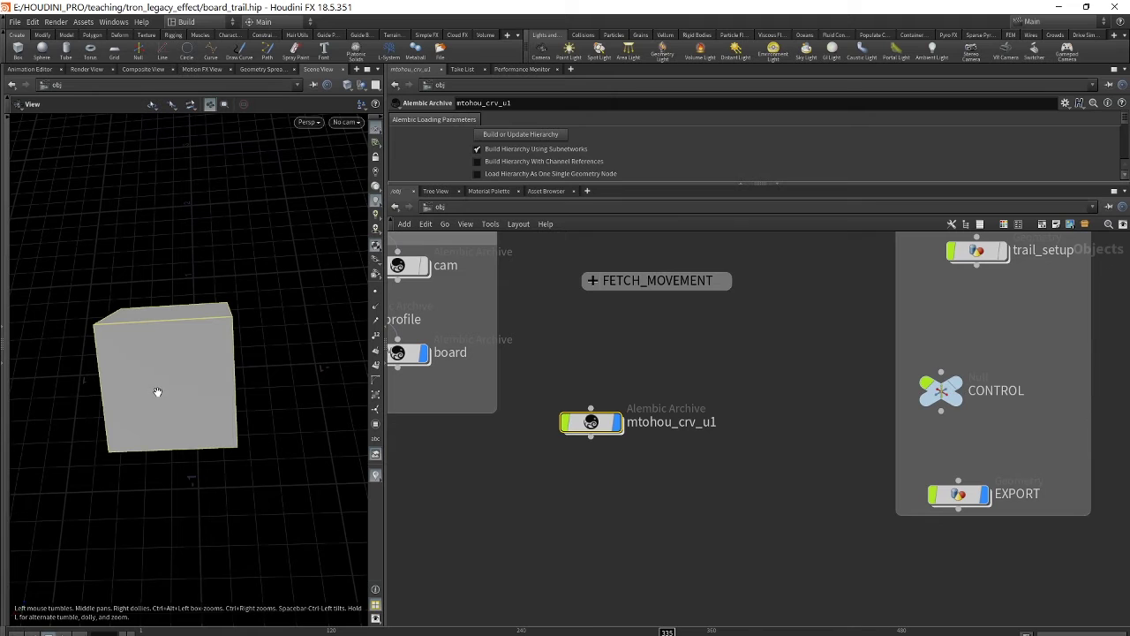
left_click_drag(588, 425, 576, 367)
- Add a Fetch object named fetch2 below mtohou_crv_u1 and enlarge the parameter pane
left_click(616, 461)
key("Tab")
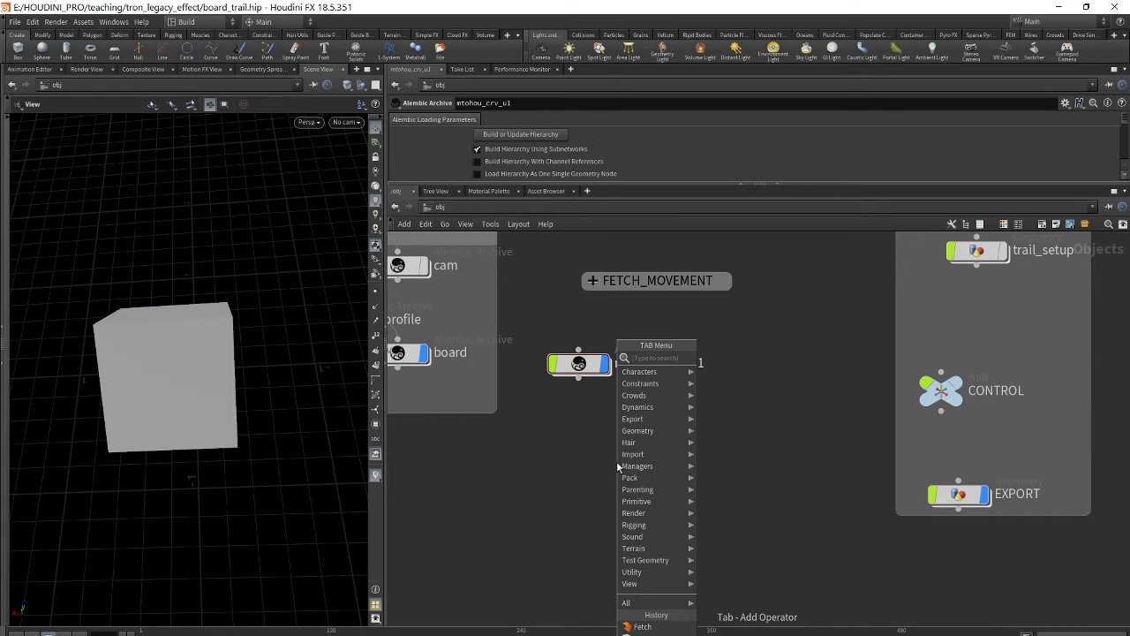
type("fe")
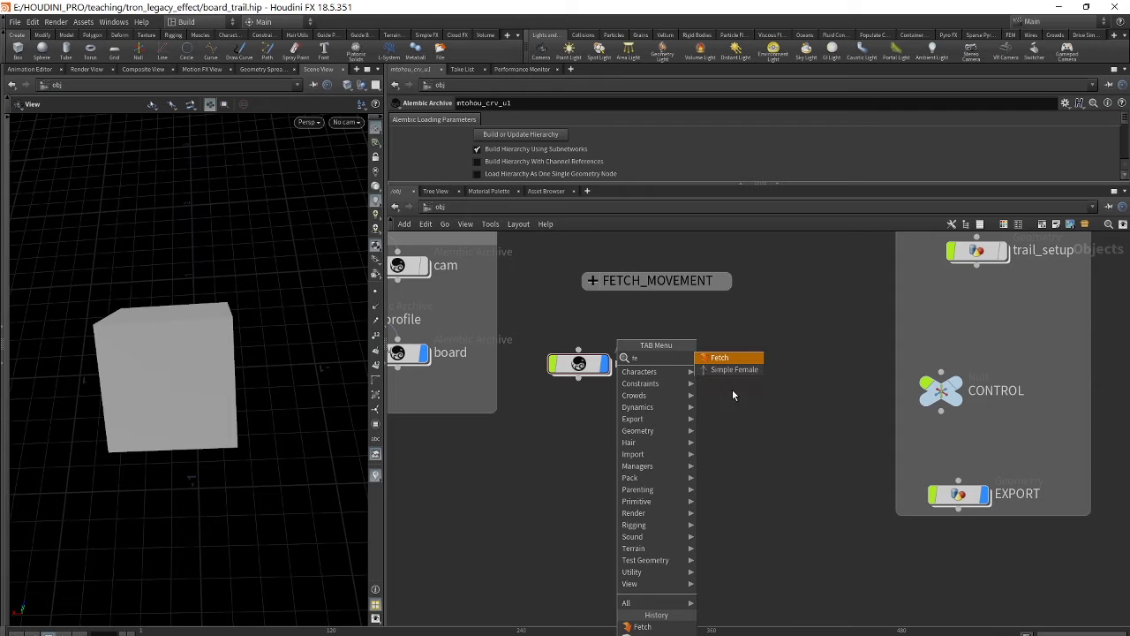
left_click(755, 360)
left_click(649, 459)
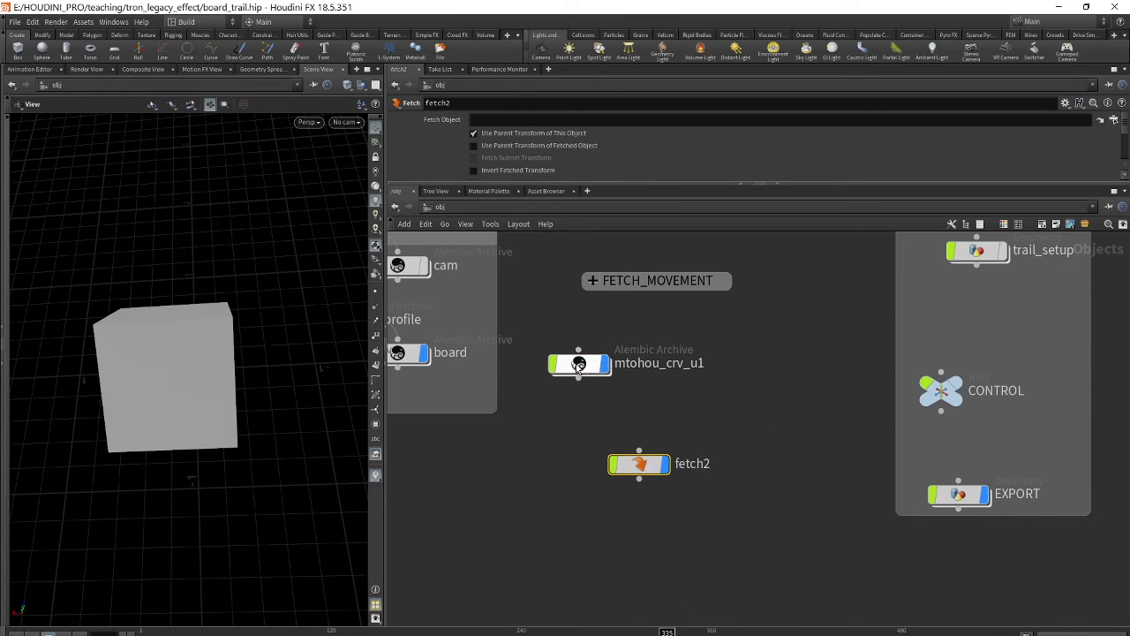
left_click_drag(579, 371, 589, 371)
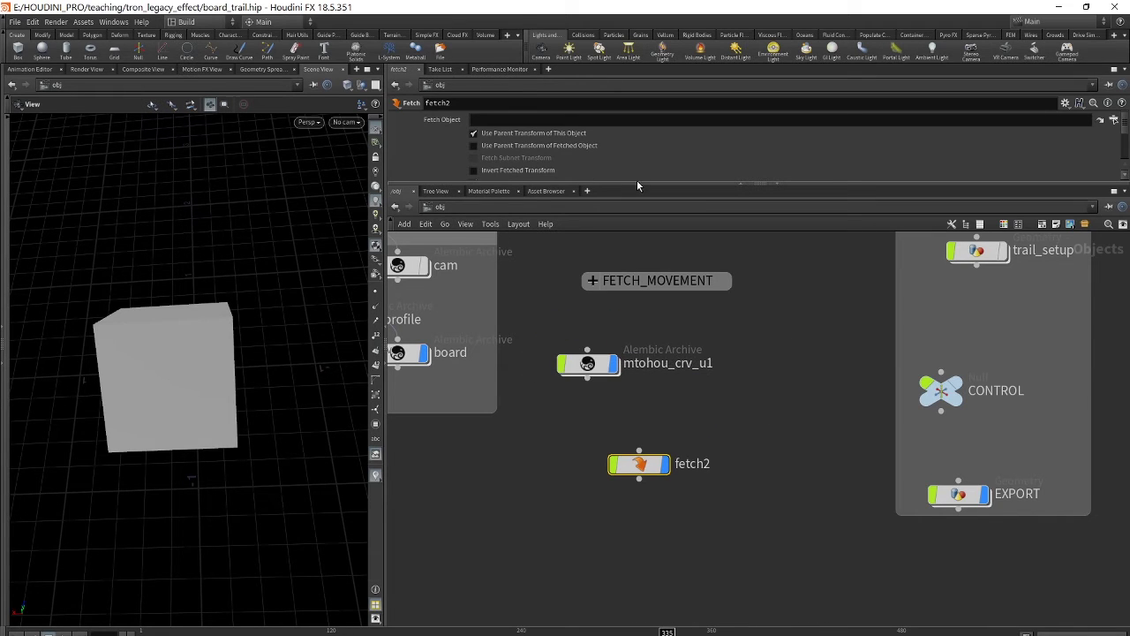
left_click_drag(647, 182, 647, 246)
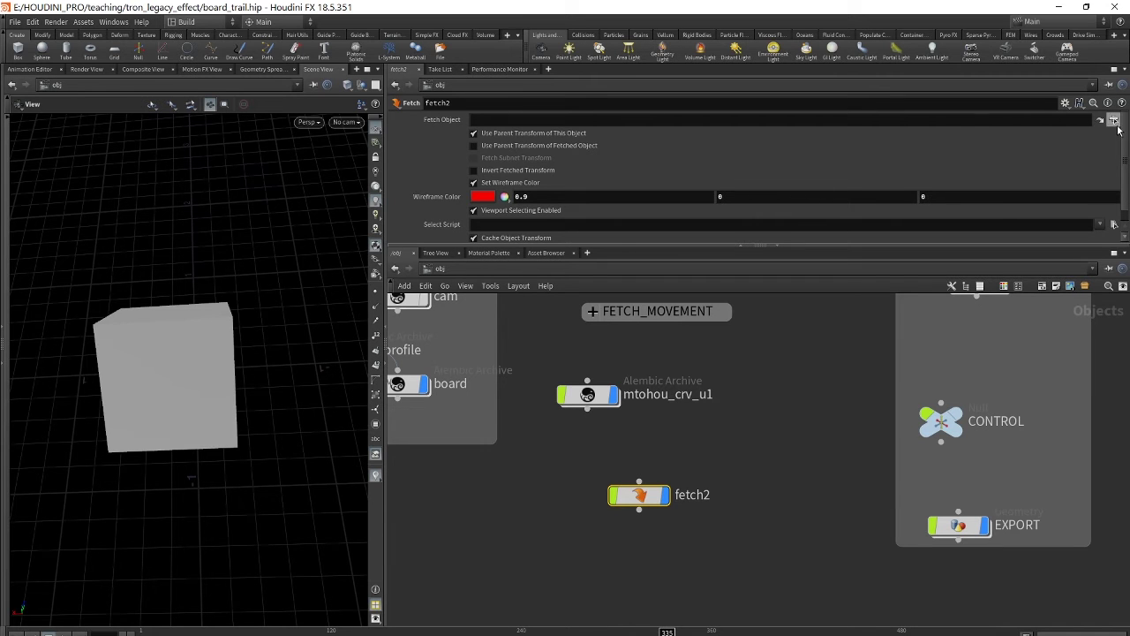
- Set fetch2's Fetch Object to /obj/mtohou_crv_u1/u_to_hou
left_click(1114, 120)
left_click_drag(1046, 25, 780, 35)
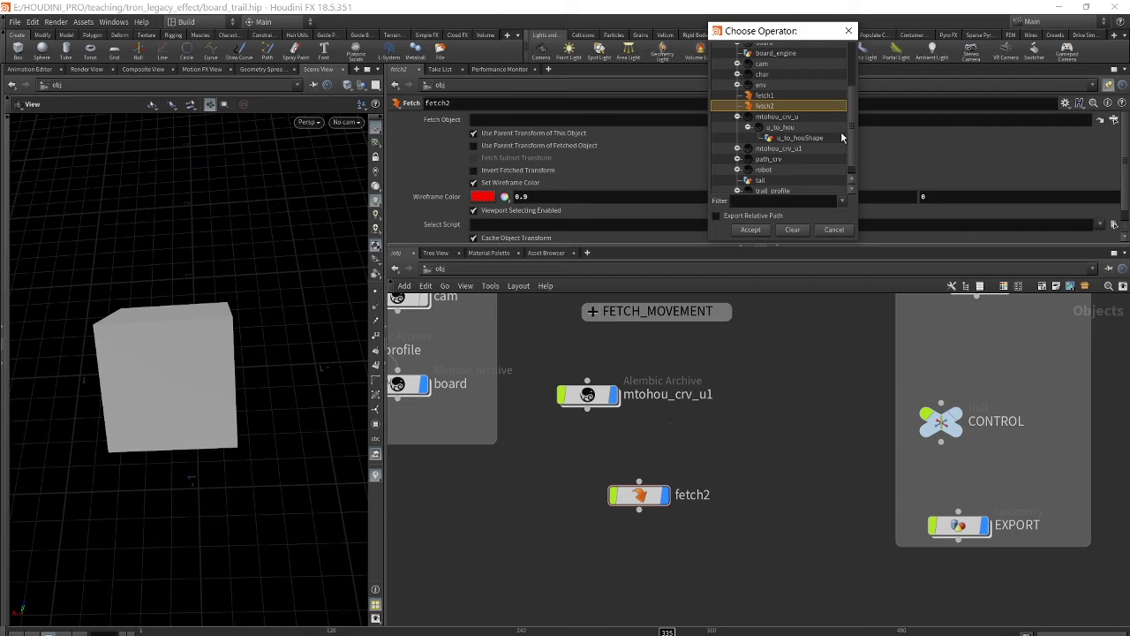
scroll(851, 146, "down", 1)
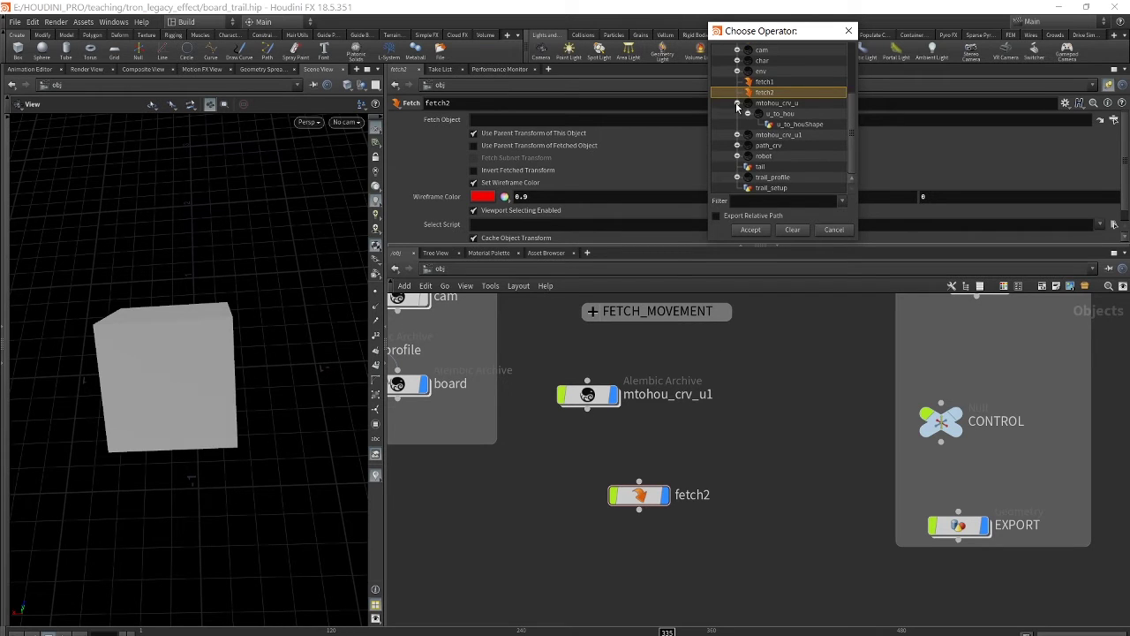
scroll(744, 89, "up", 3)
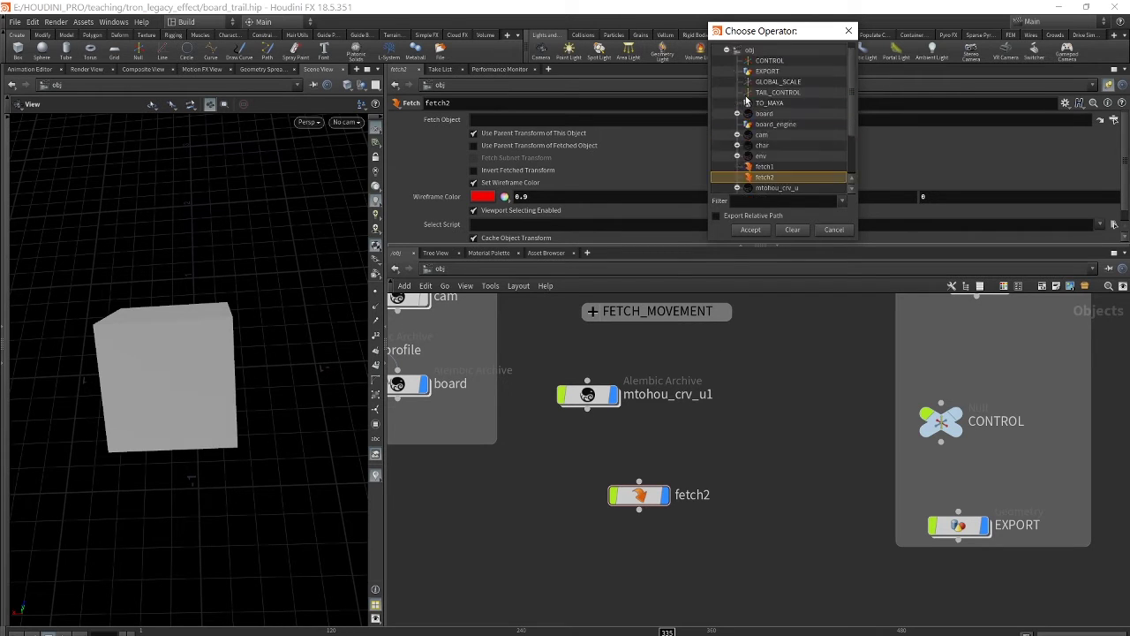
scroll(746, 102, "down", 1)
left_click(737, 166)
scroll(810, 191, "down", 2)
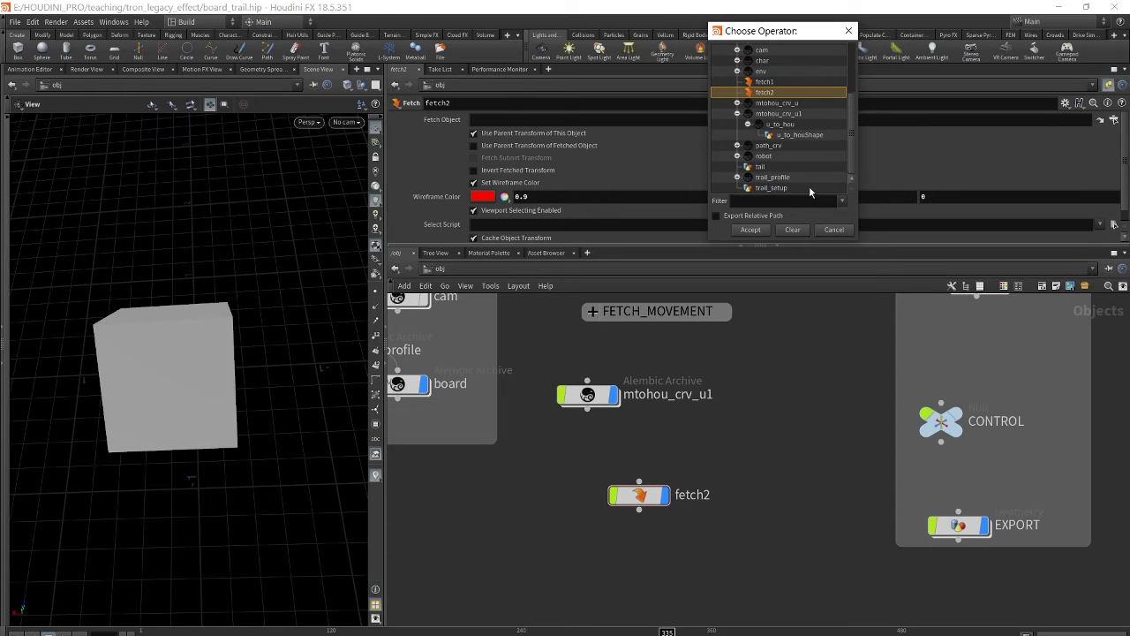
left_click(779, 127)
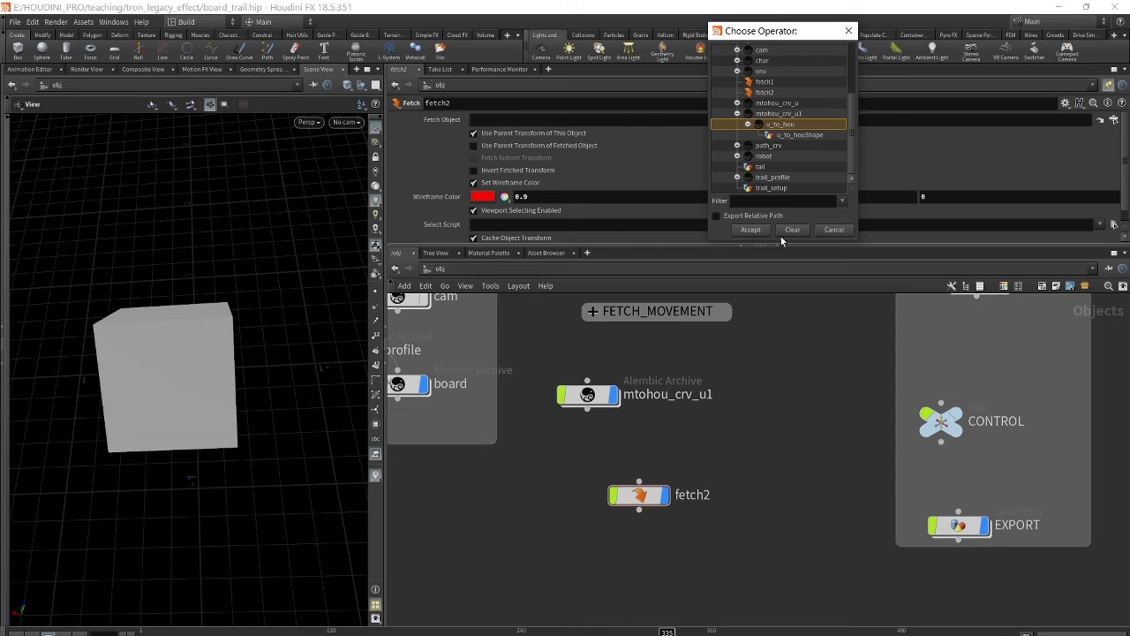
left_click(750, 230)
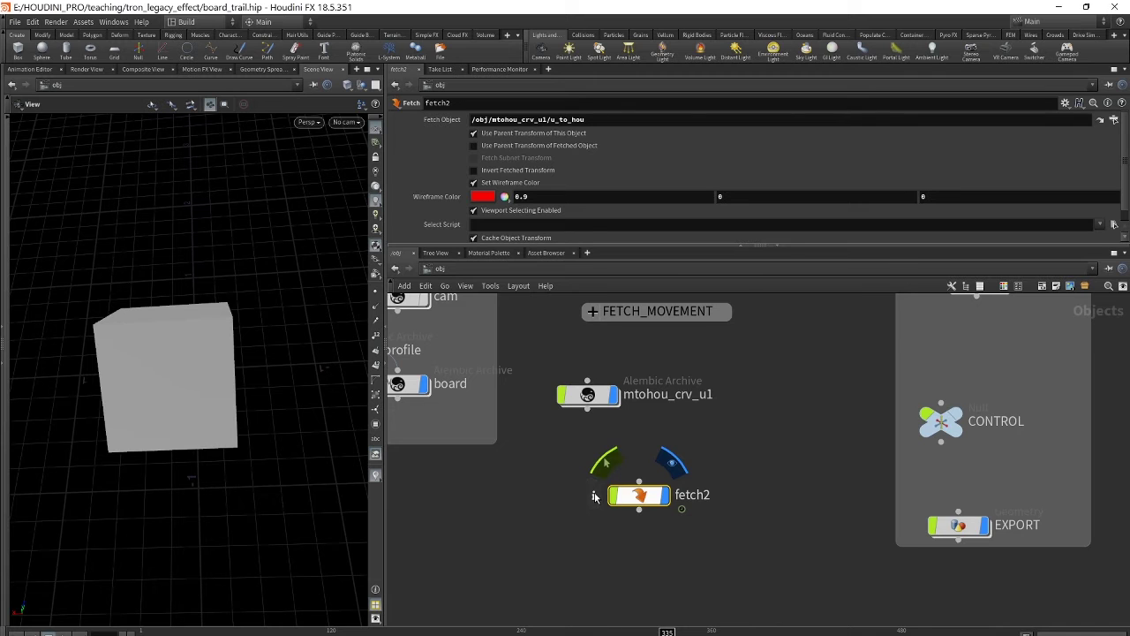
left_click(595, 497)
left_click_drag(746, 274, 899, 171)
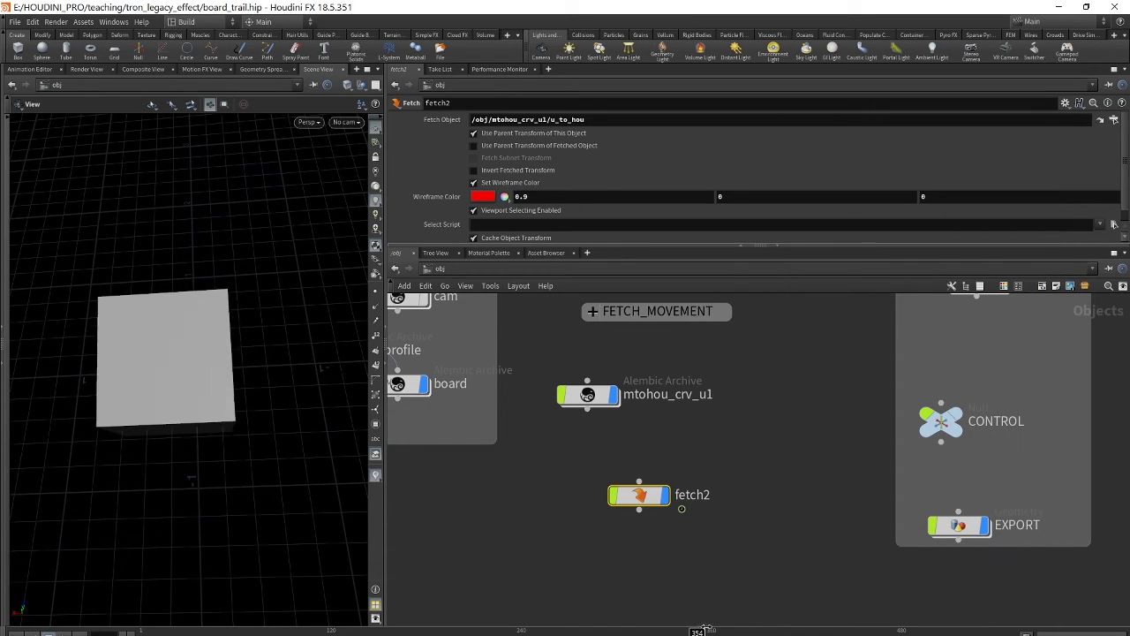
left_click(594, 494)
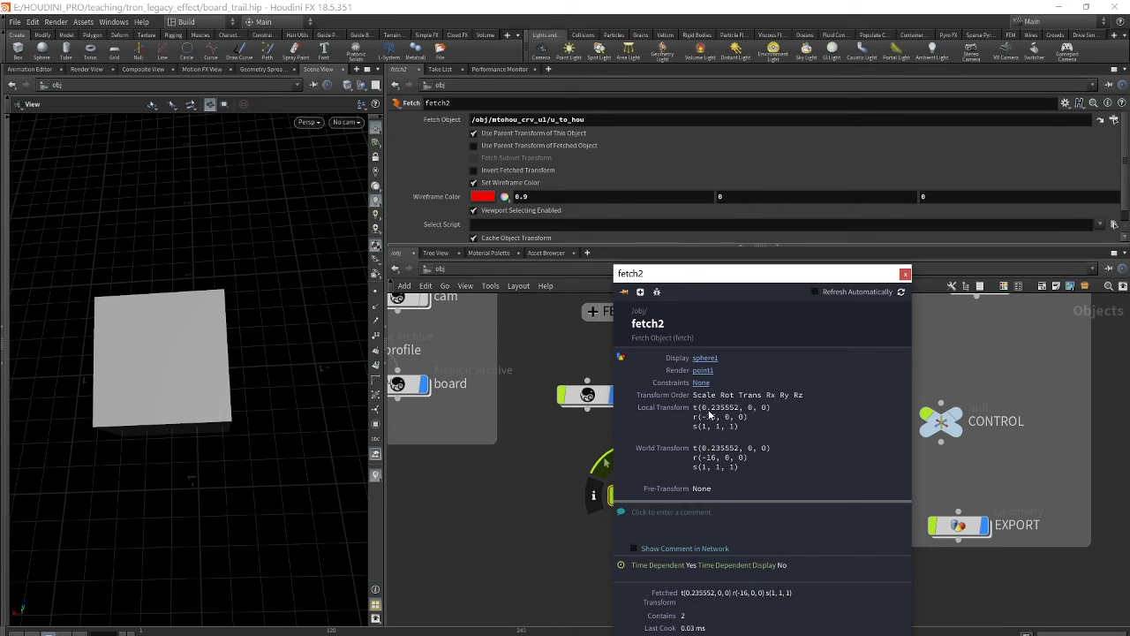
left_click(905, 274)
scroll(747, 441, "up", 3)
scroll(744, 472, "down", 1)
scroll(743, 473, "up", 1)
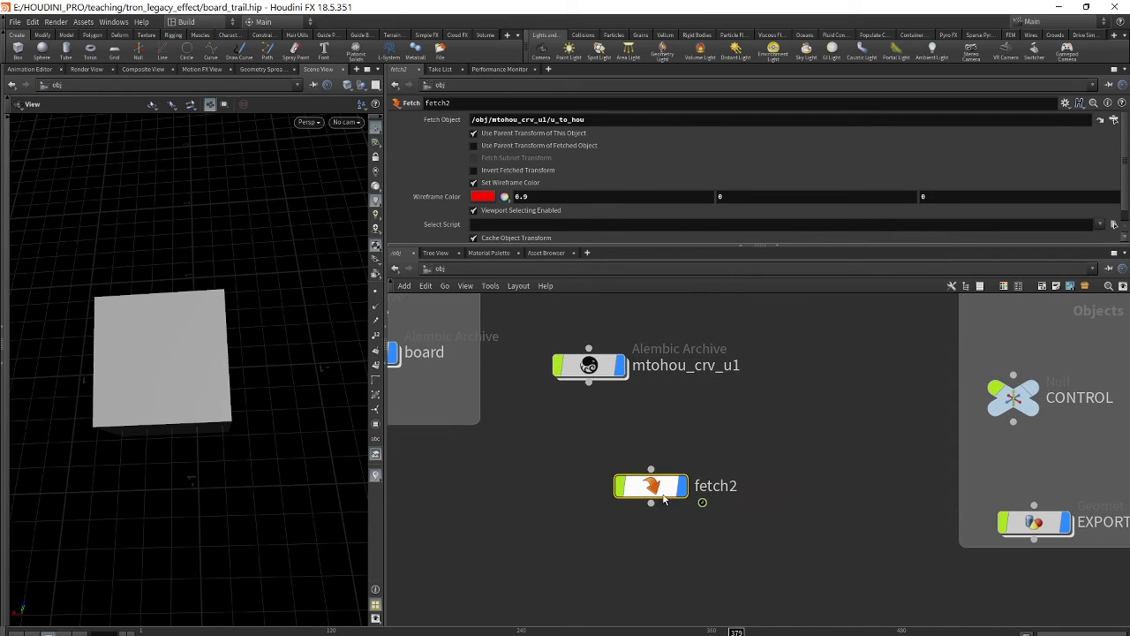
mouse_move(662, 500)
middle_click_drag(776, 434, 697, 365)
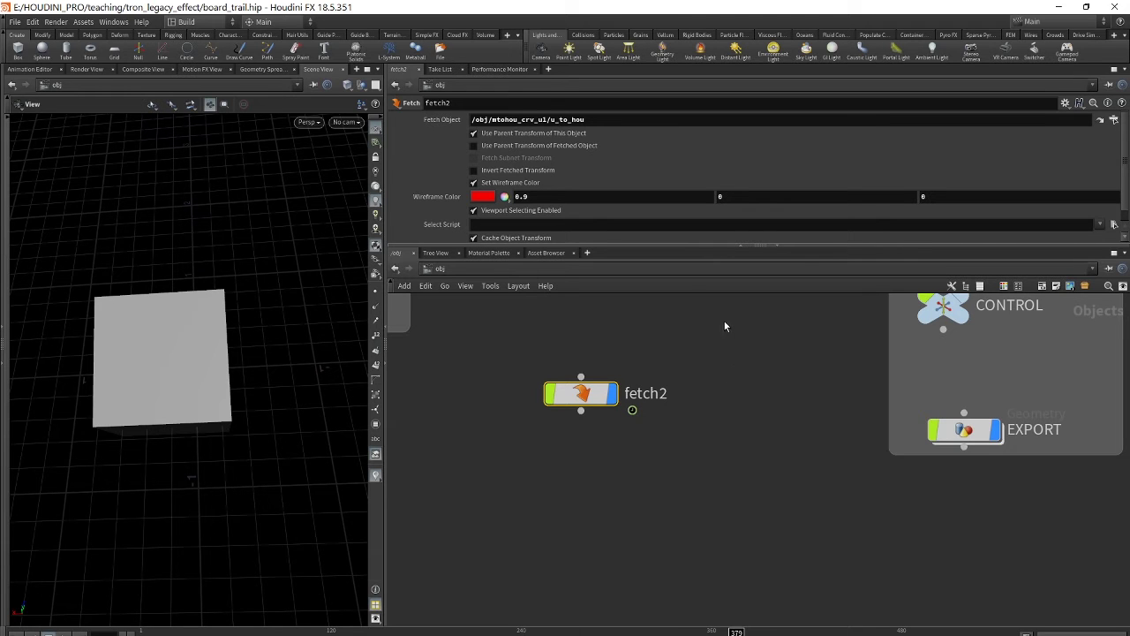
- Go inside fetch2 and delete the sphere1 node
middle_click_drag(724, 321, 754, 343)
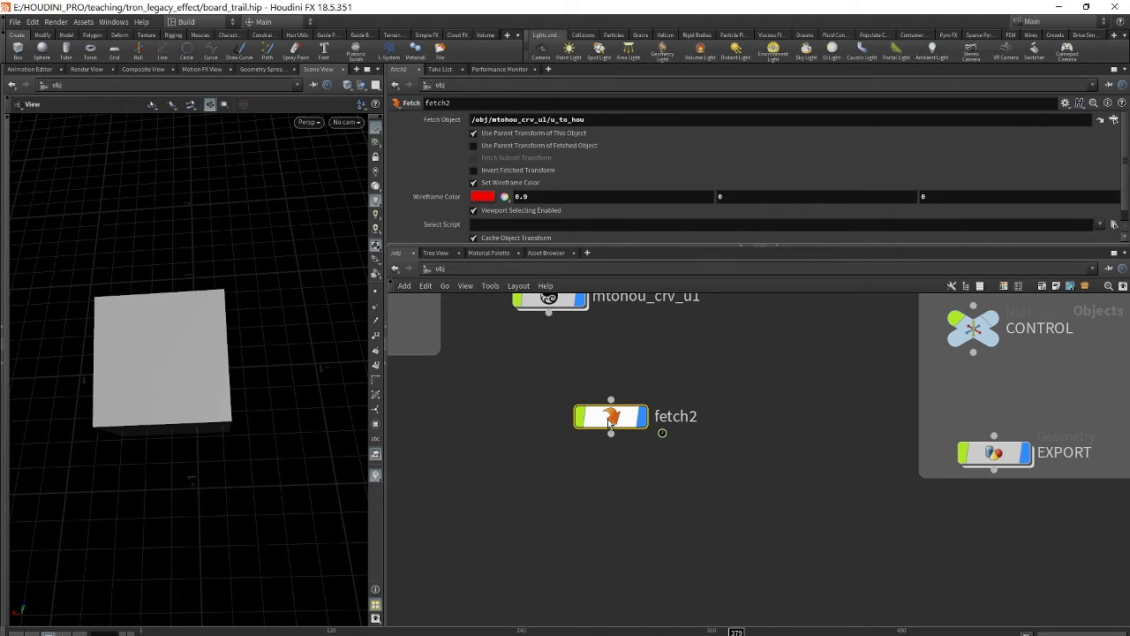
double_click(607, 418)
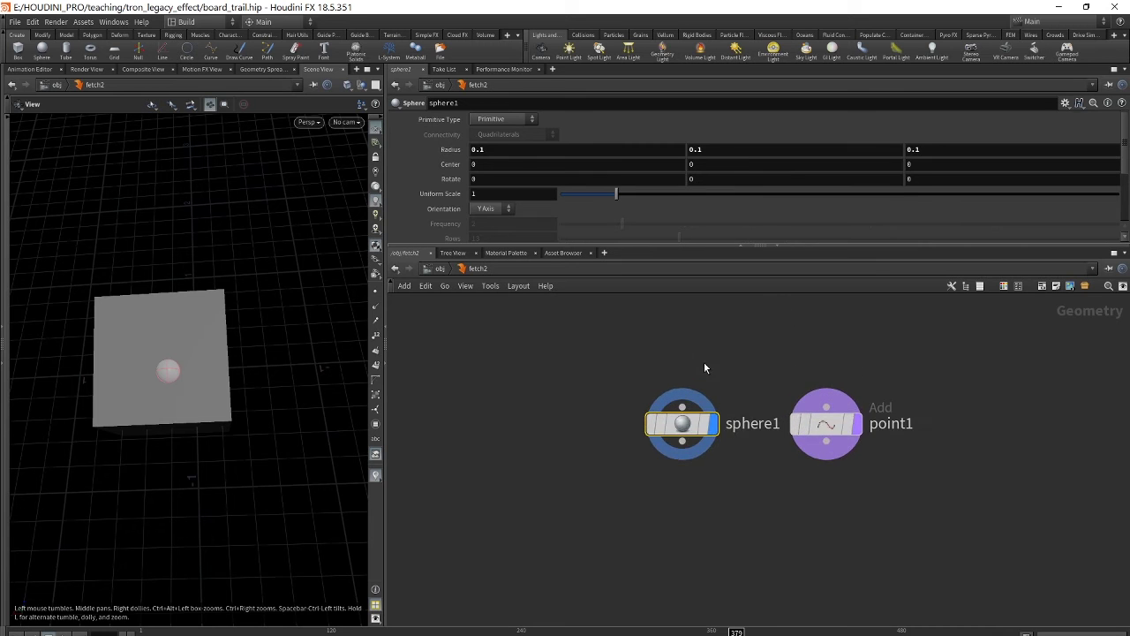
middle_click_drag(703, 360, 610, 341)
scroll(610, 358, "up", 2)
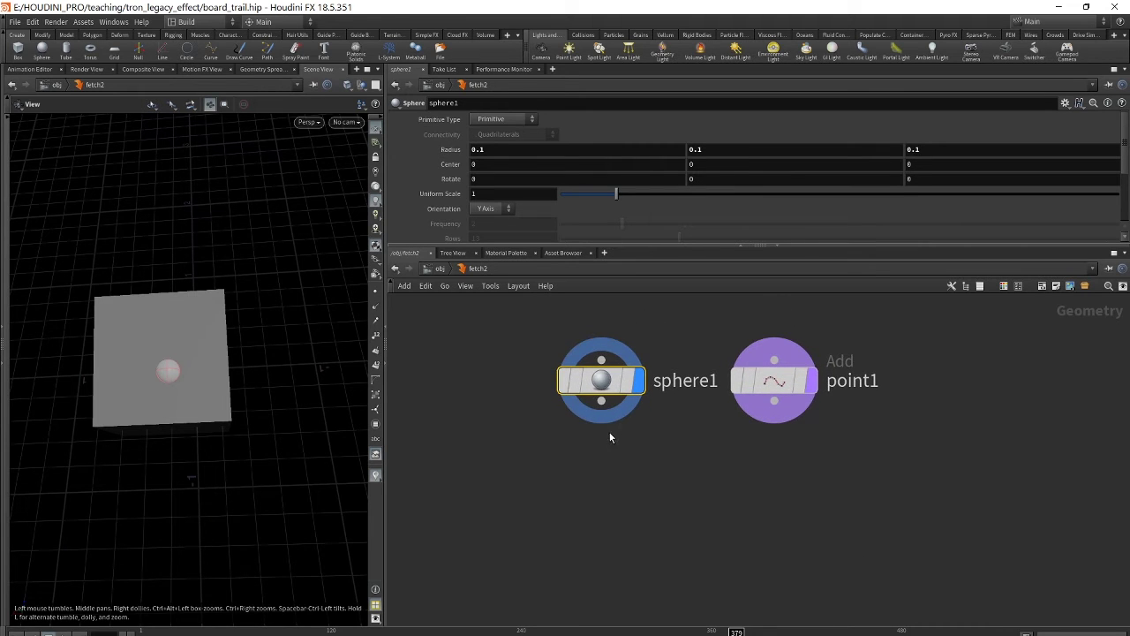
left_click_drag(471, 362, 659, 544)
key("Delete")
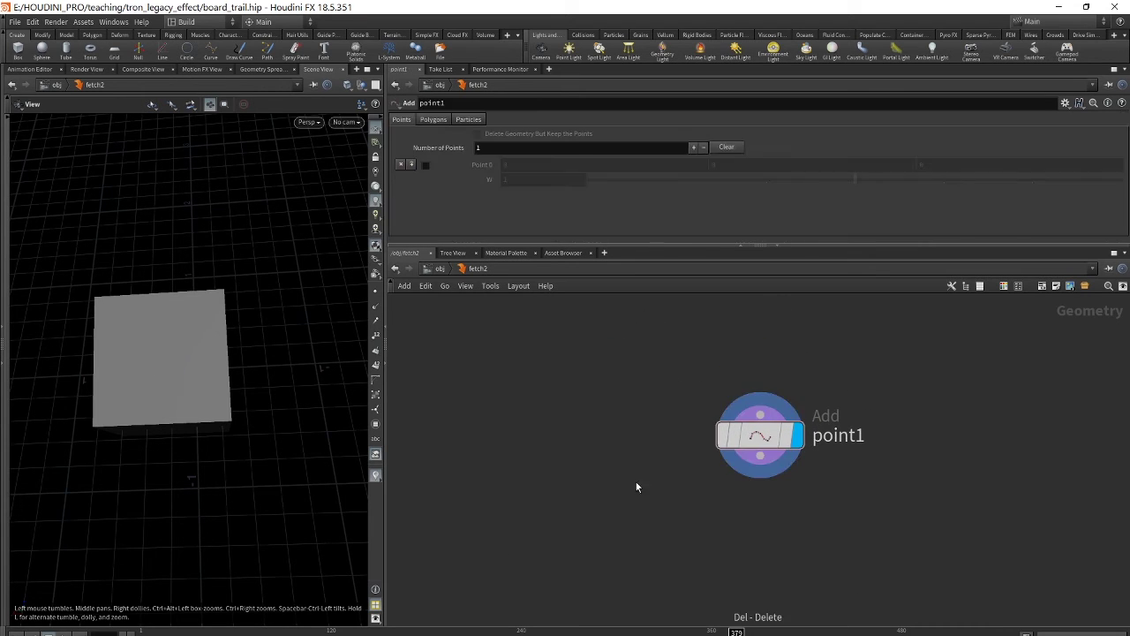
- Add a Python SOP, python1, below point1
middle_click_drag(892, 402, 897, 351)
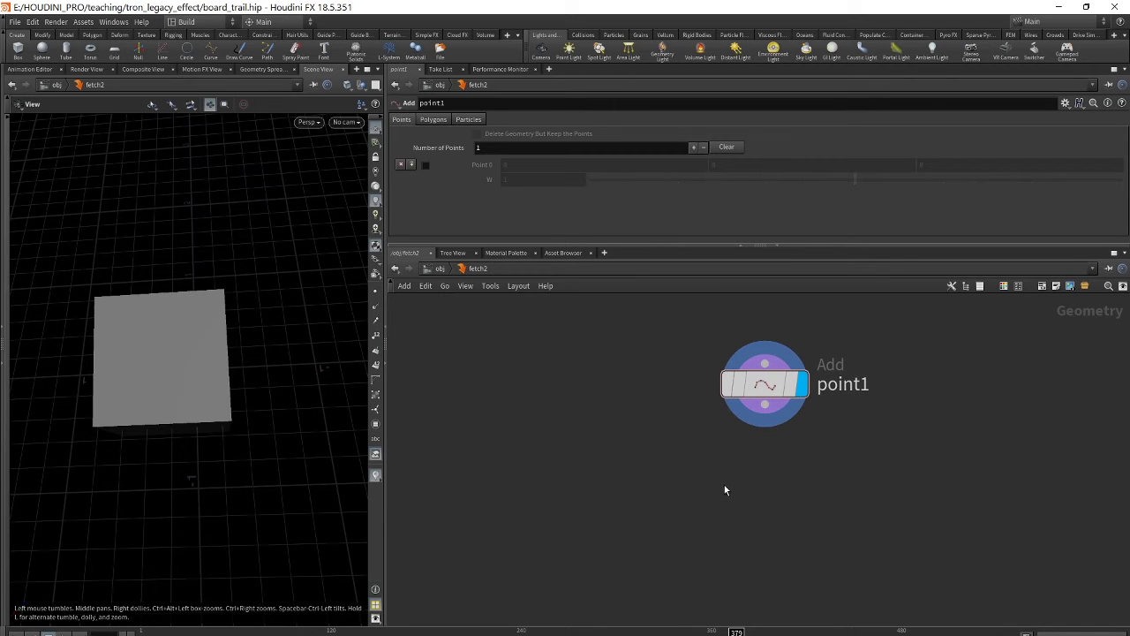
key("Tab")
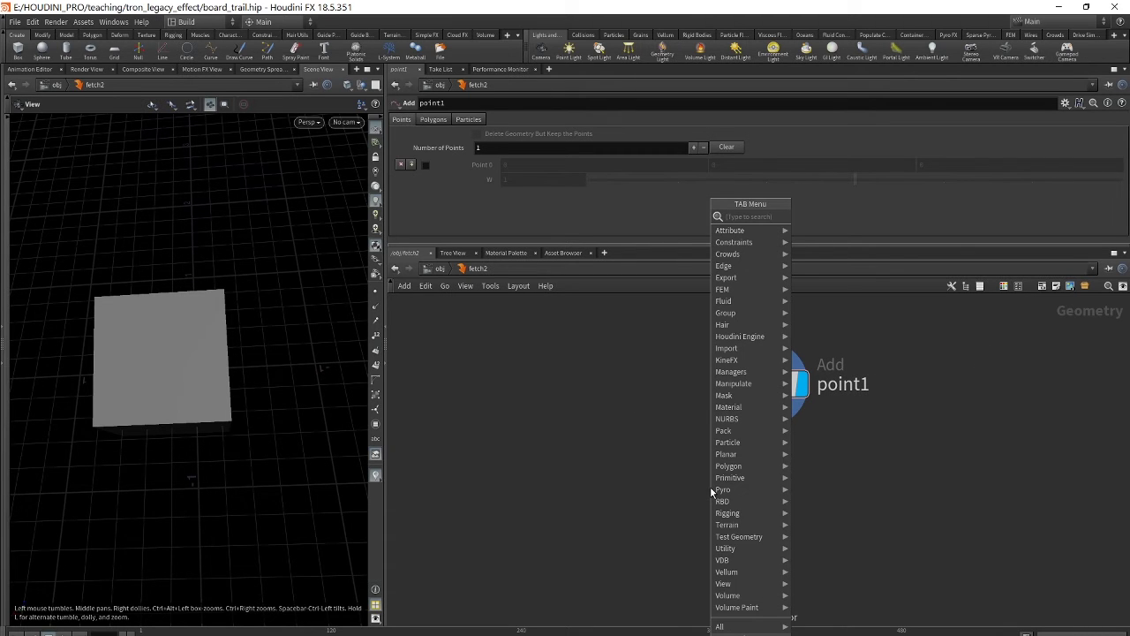
type("p")
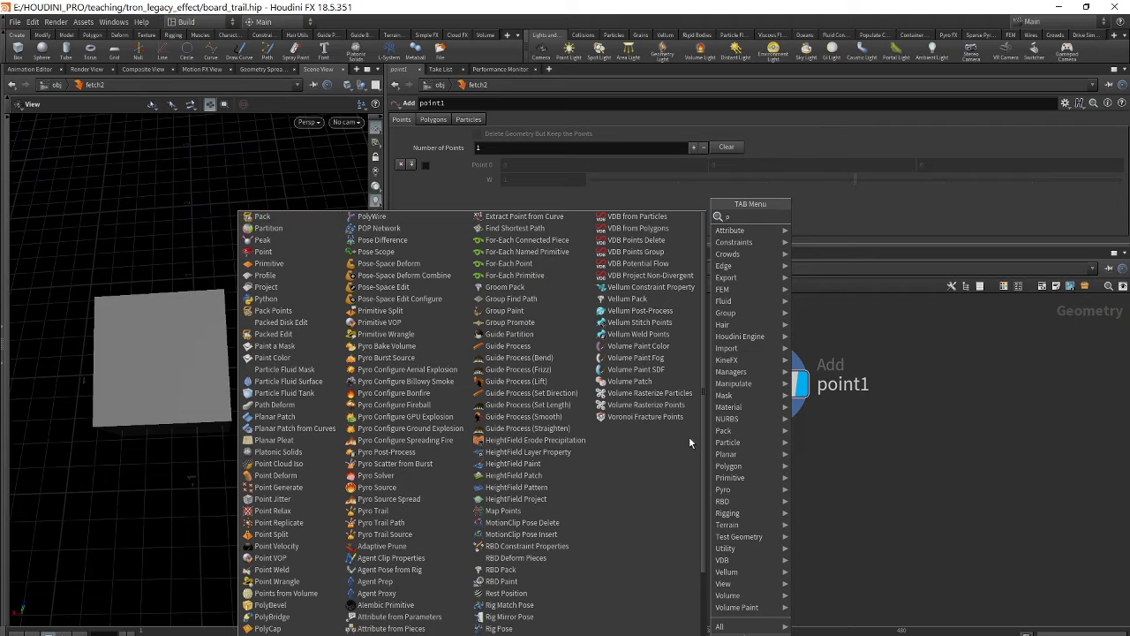
type("y")
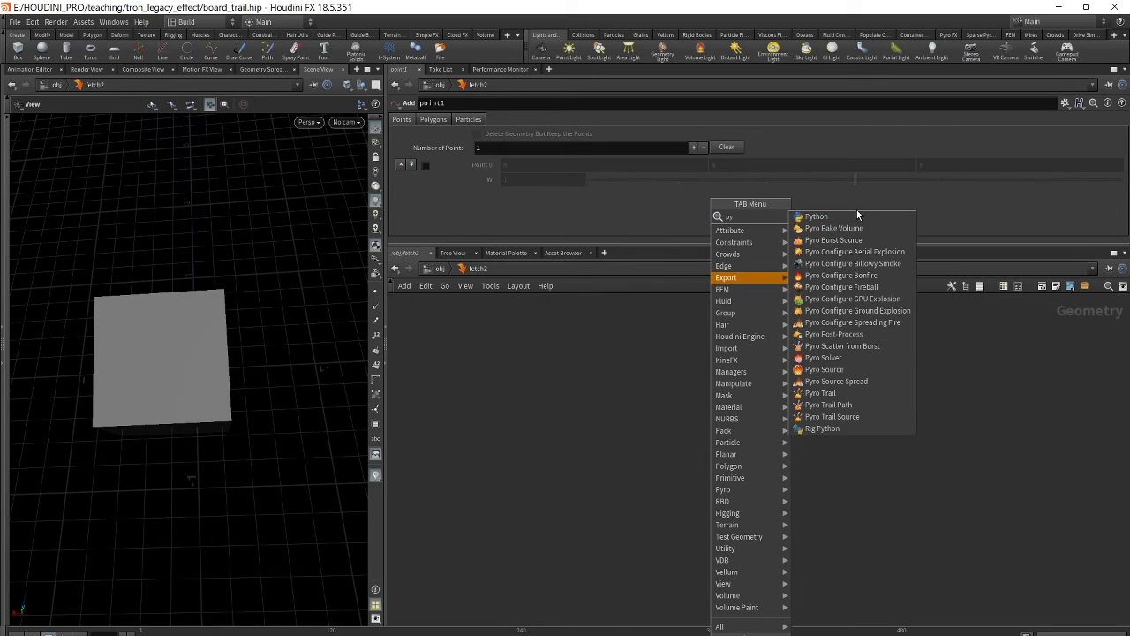
key("Escape")
left_click(609, 520)
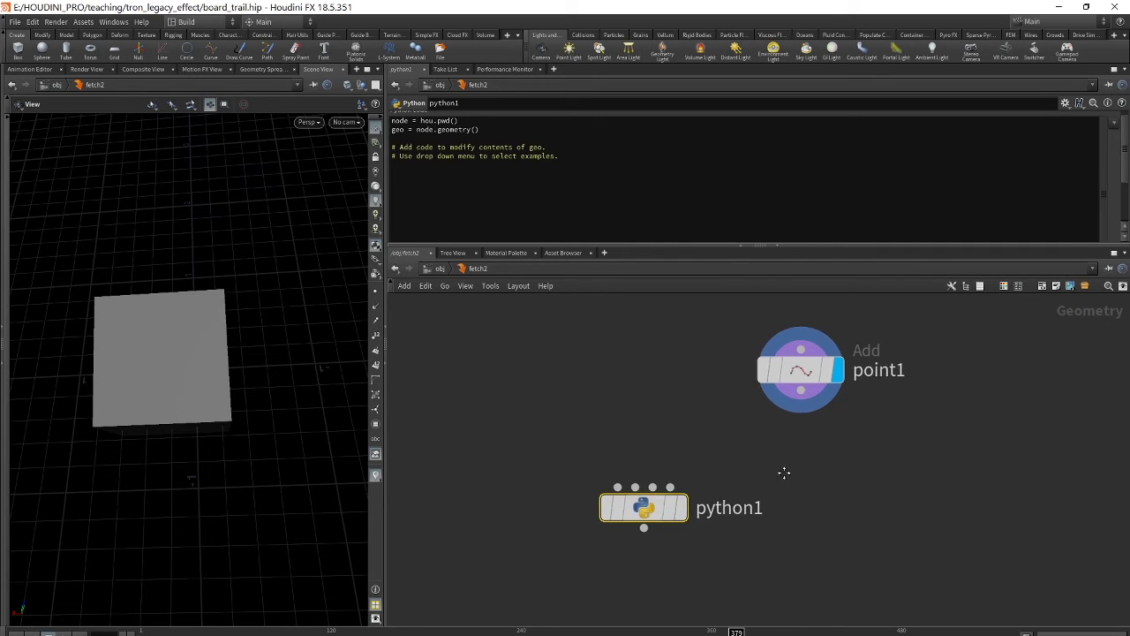
- Enable point1's single point at 0,0,0
left_click_drag(788, 388, 727, 367)
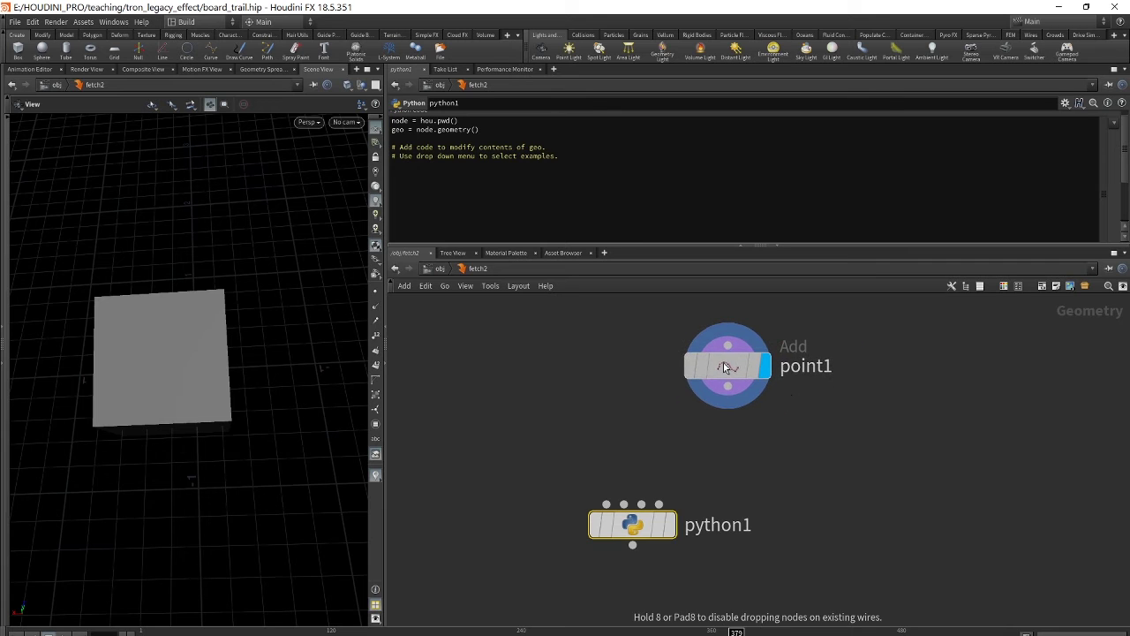
left_click(744, 402)
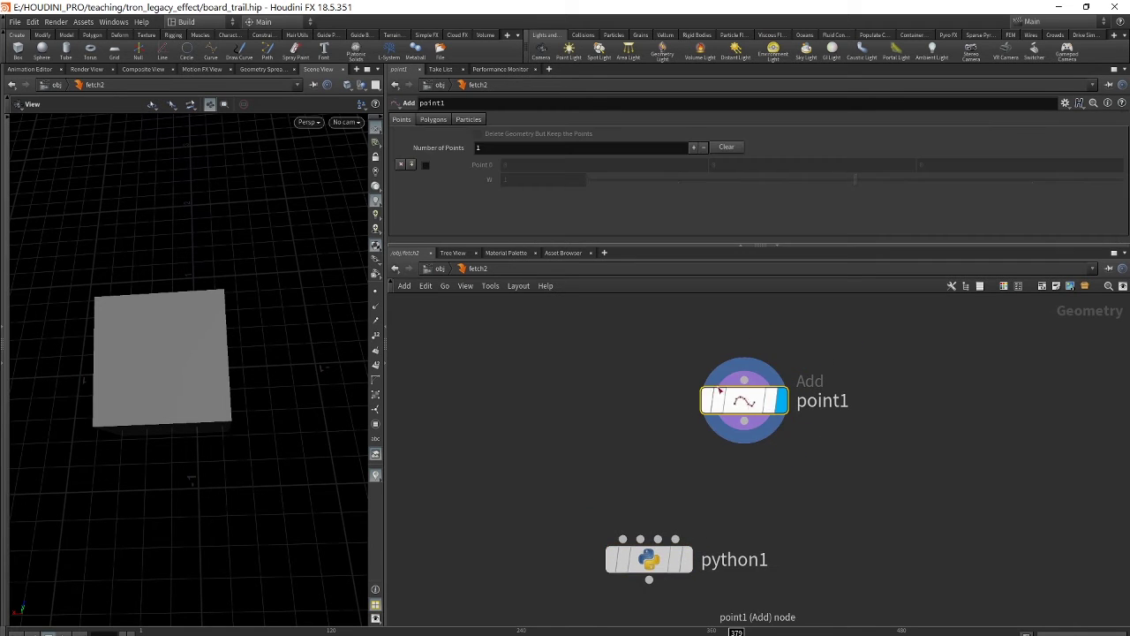
left_click(425, 164)
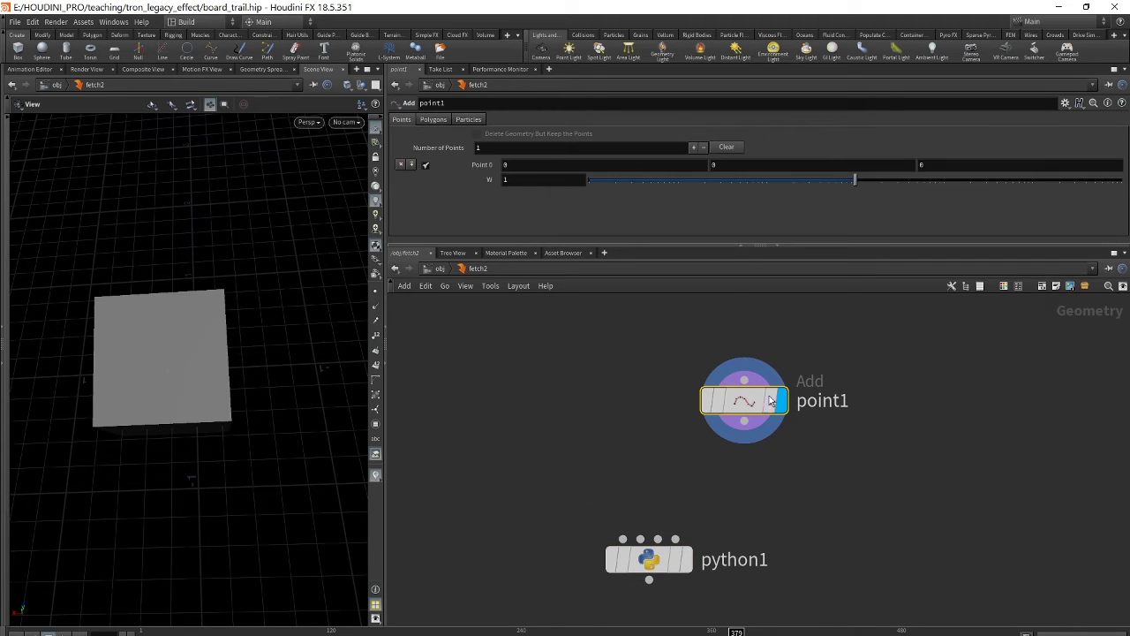
middle_click_drag(772, 474, 777, 428)
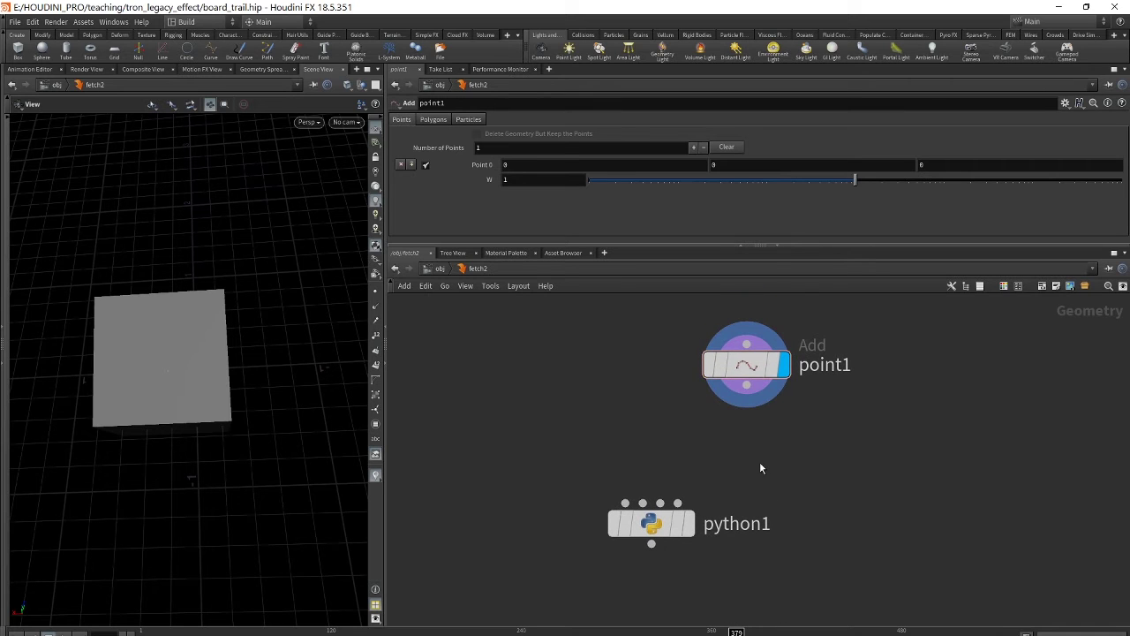
- Add an Attribute Wrangle, attribwrangle1, between point1 and python1
key("Tab")
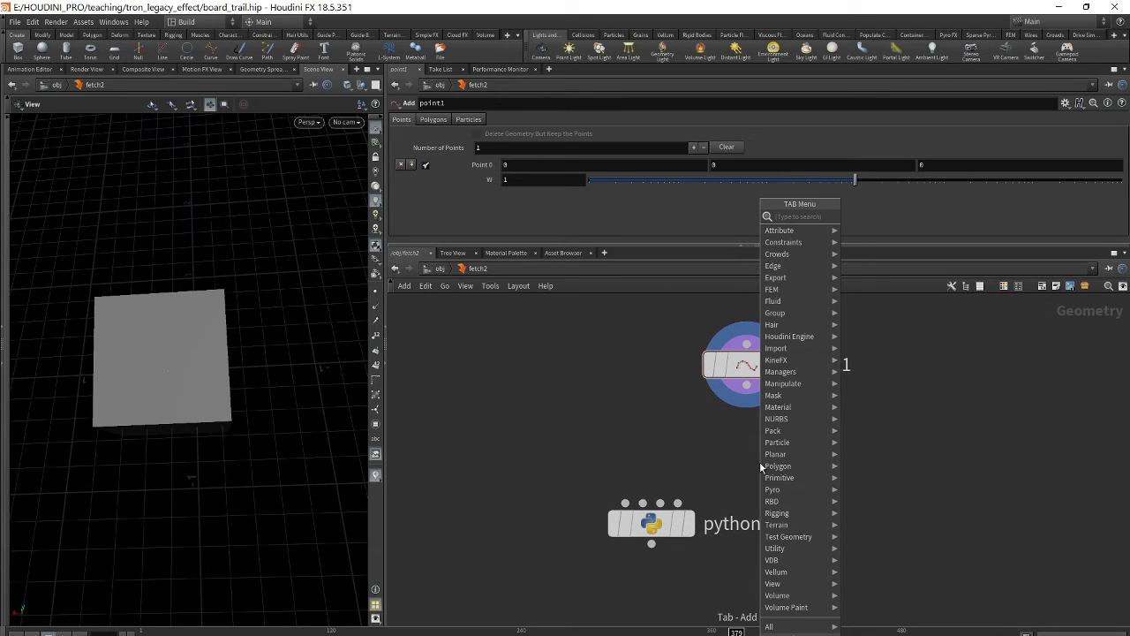
type("w")
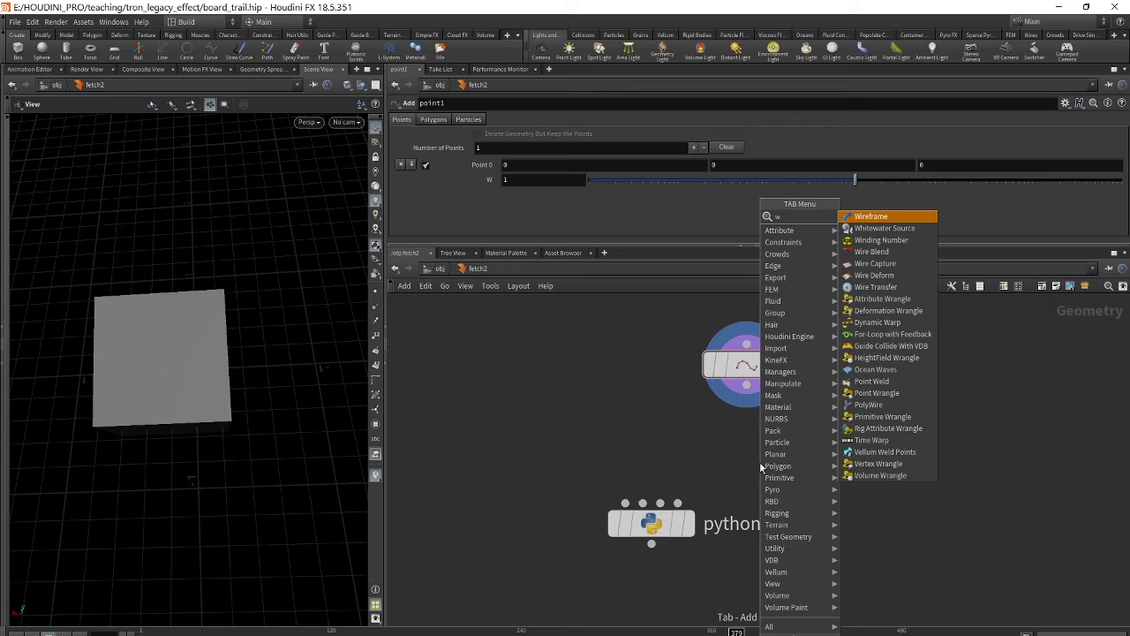
type("r")
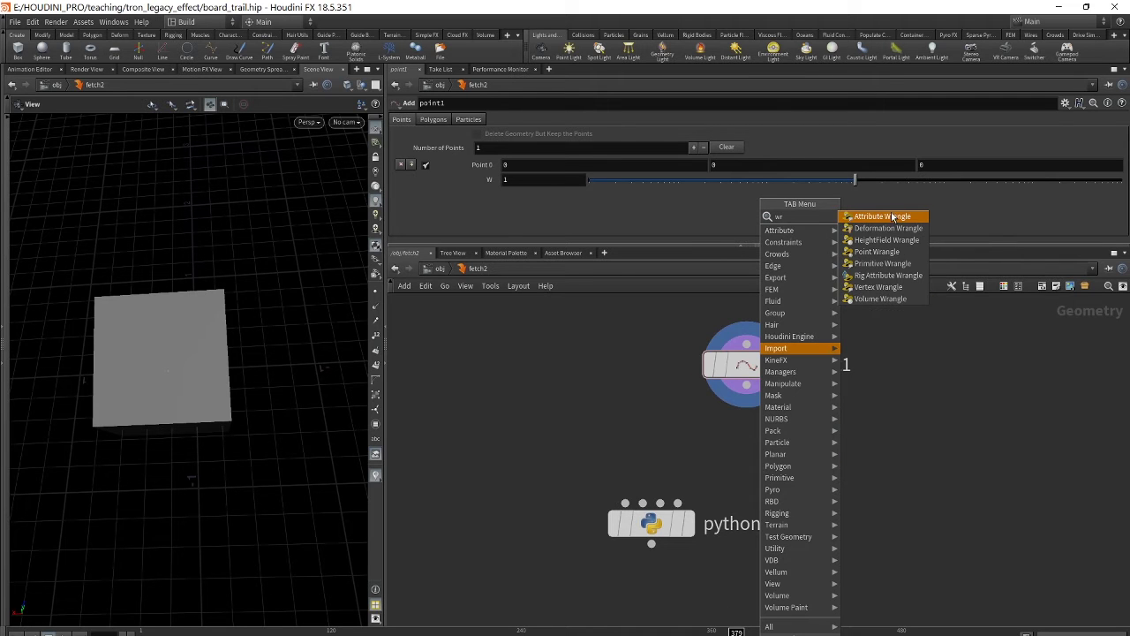
key("Return")
left_click(678, 433)
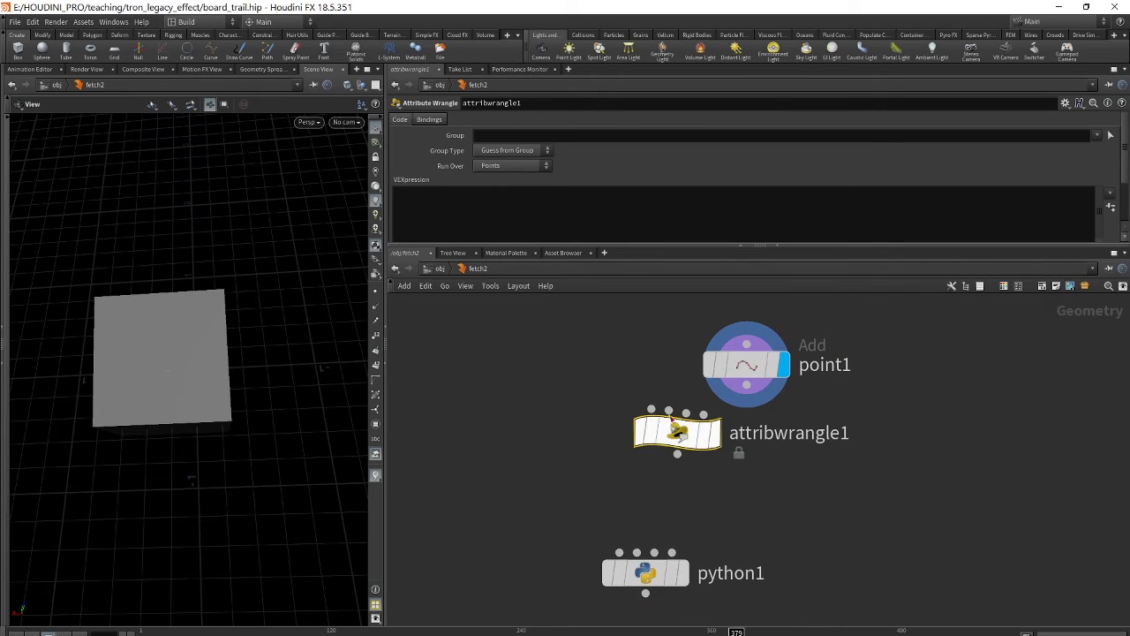
left_click_drag(677, 433, 681, 490)
- Wire point1's output into attribwrangle1's first input
left_click_drag(746, 386, 657, 451)
middle_click_drag(836, 411, 856, 386)
mouse_move(715, 449)
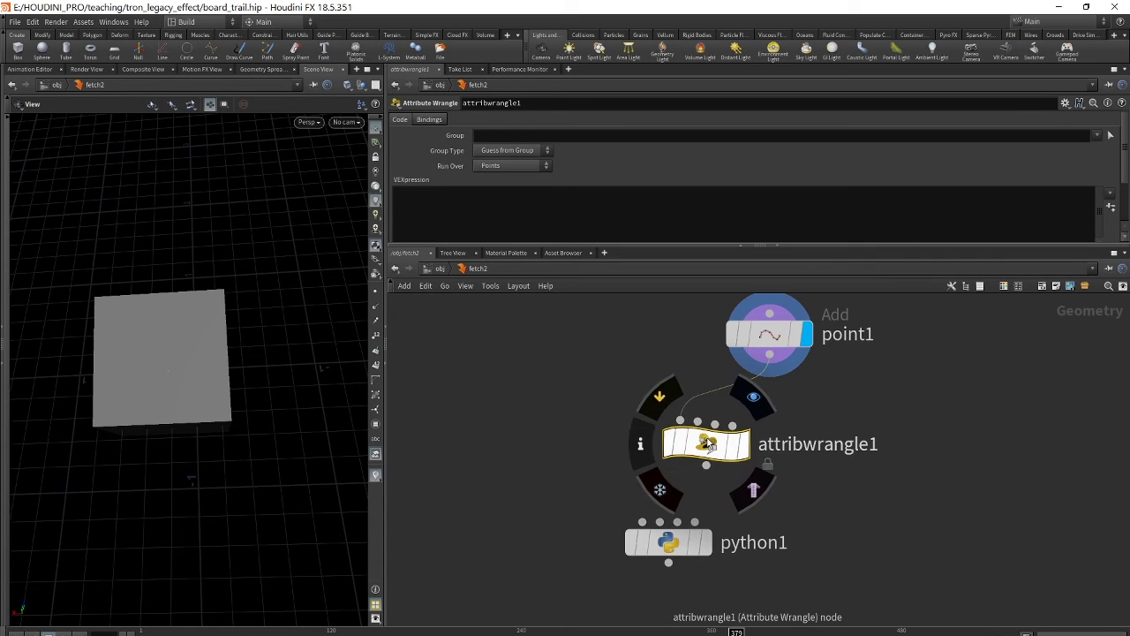
scroll(715, 449, "up", 1)
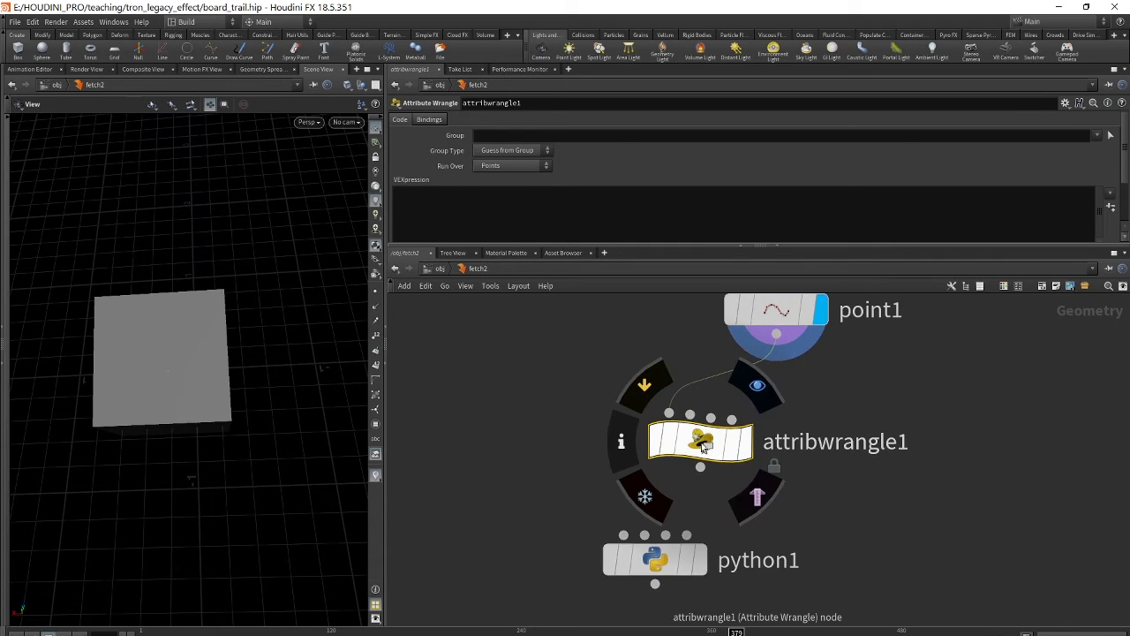
left_click(397, 196)
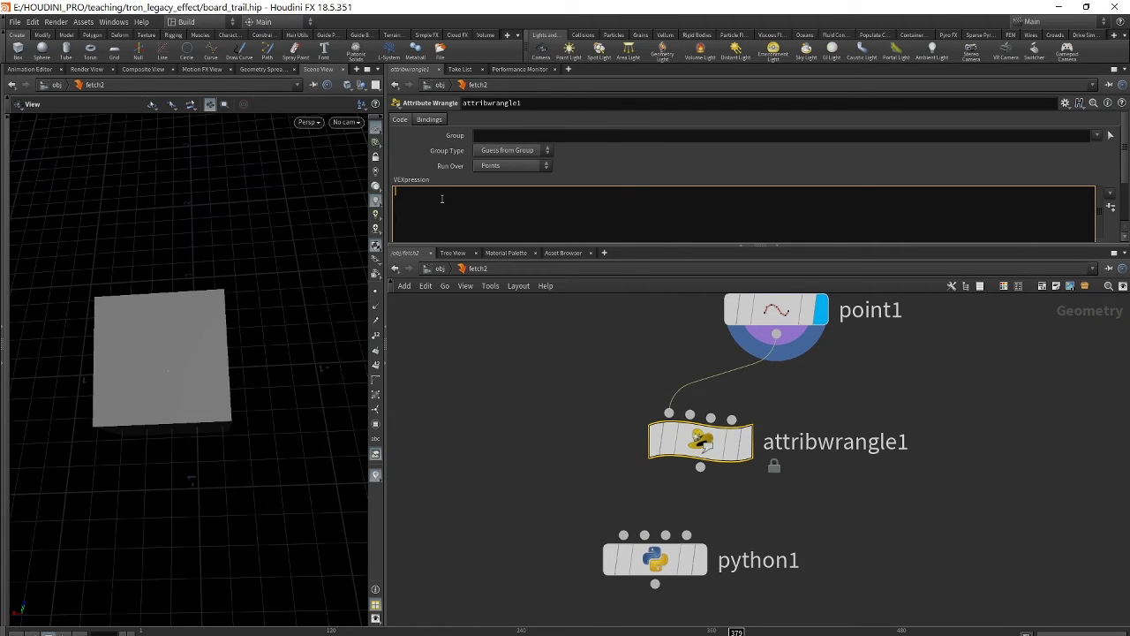
- Write the f@crvU; snippet for attribwrangle1 in the external text editor
key("alt+e")
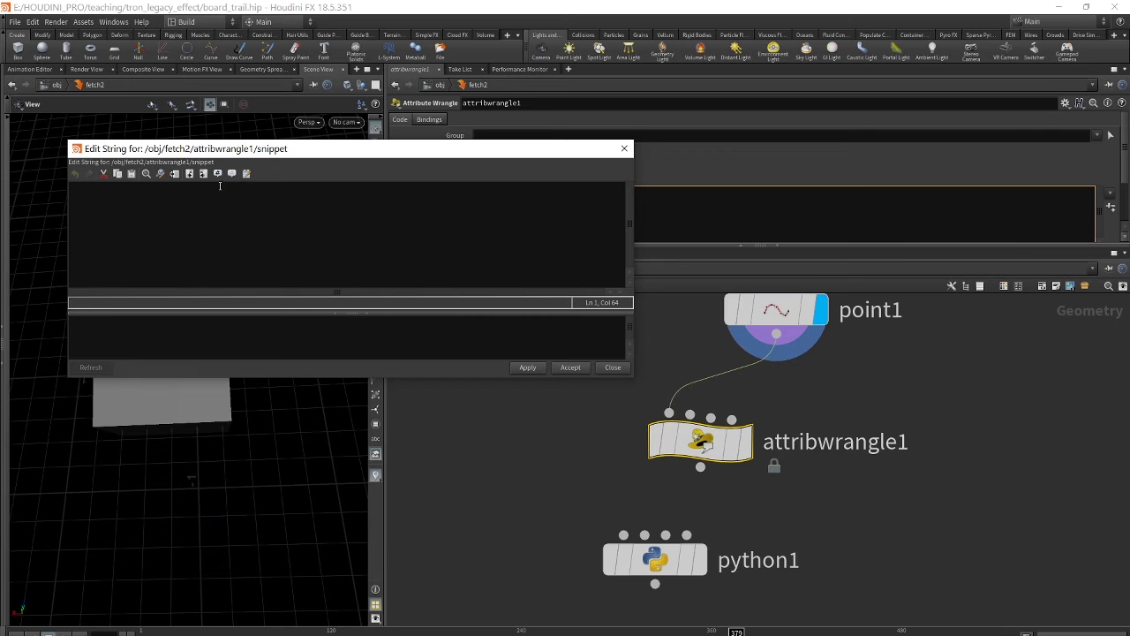
left_click(247, 174)
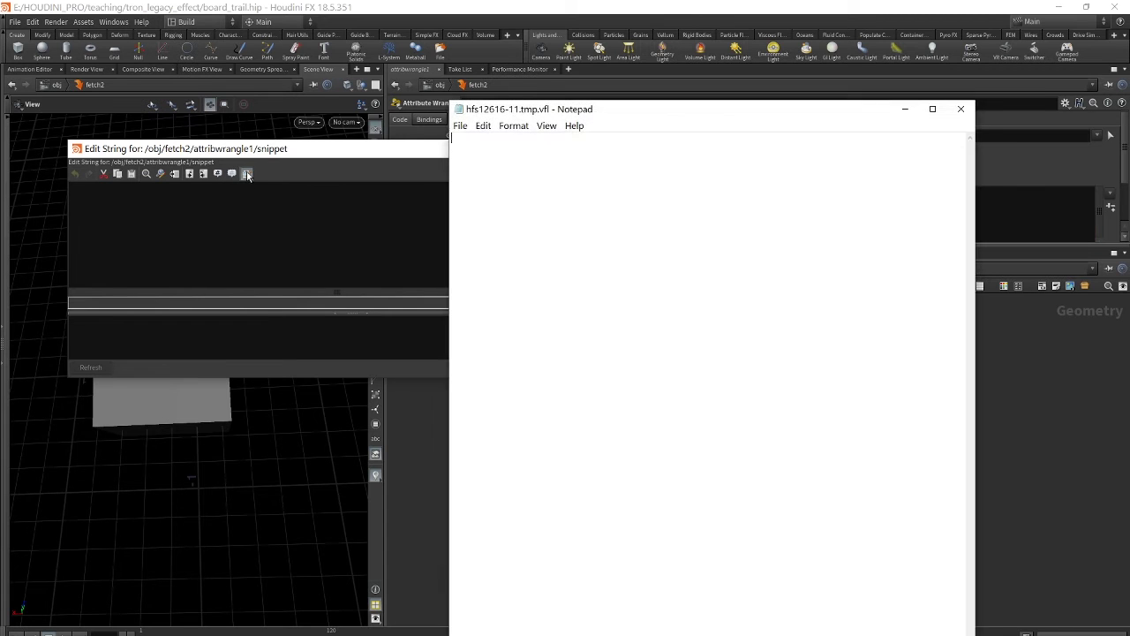
scroll(561, 283, "up", 5, "ctrl")
type("f@cr")
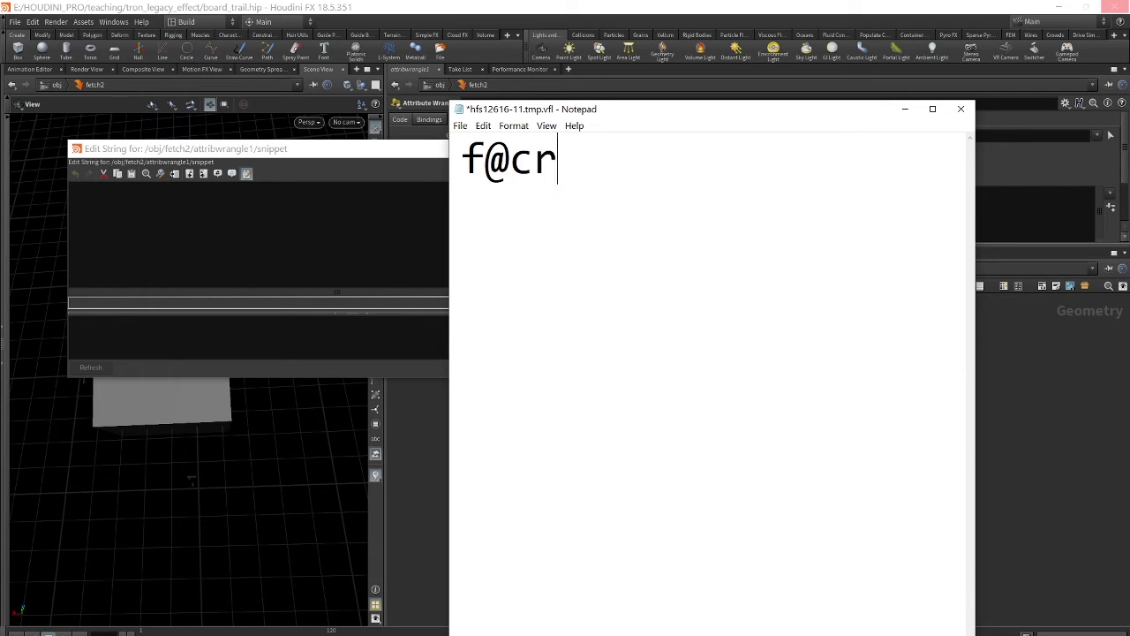
type("vU;")
- Save the snippet in Notepad and close it
left_click_drag(636, 114, 654, 86)
left_click_drag(528, 134, 627, 135)
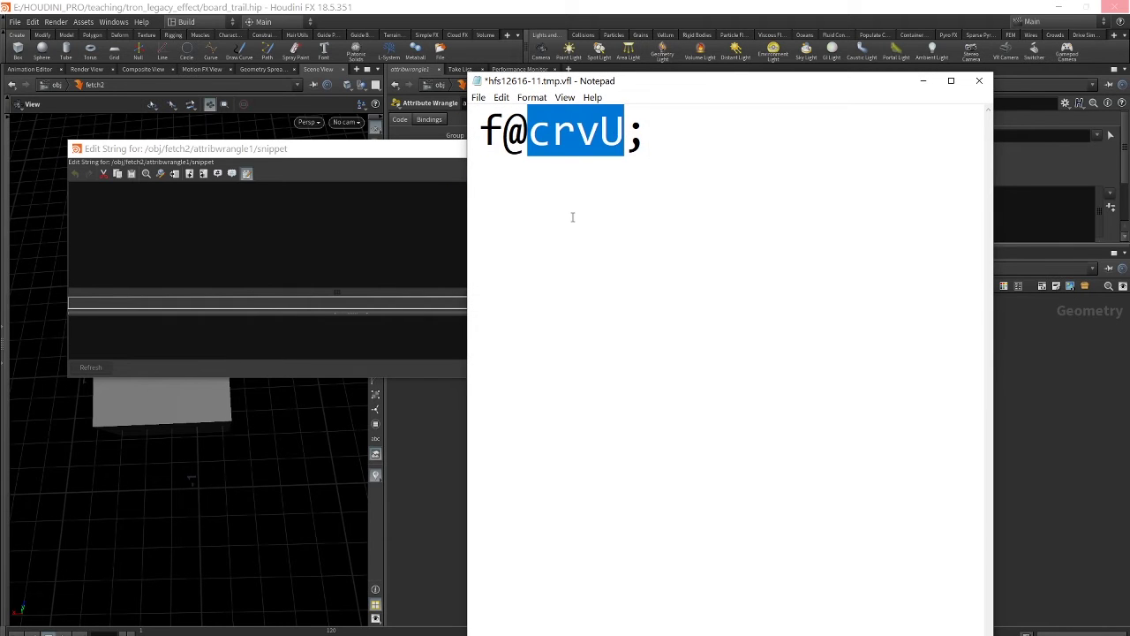
left_click(478, 97)
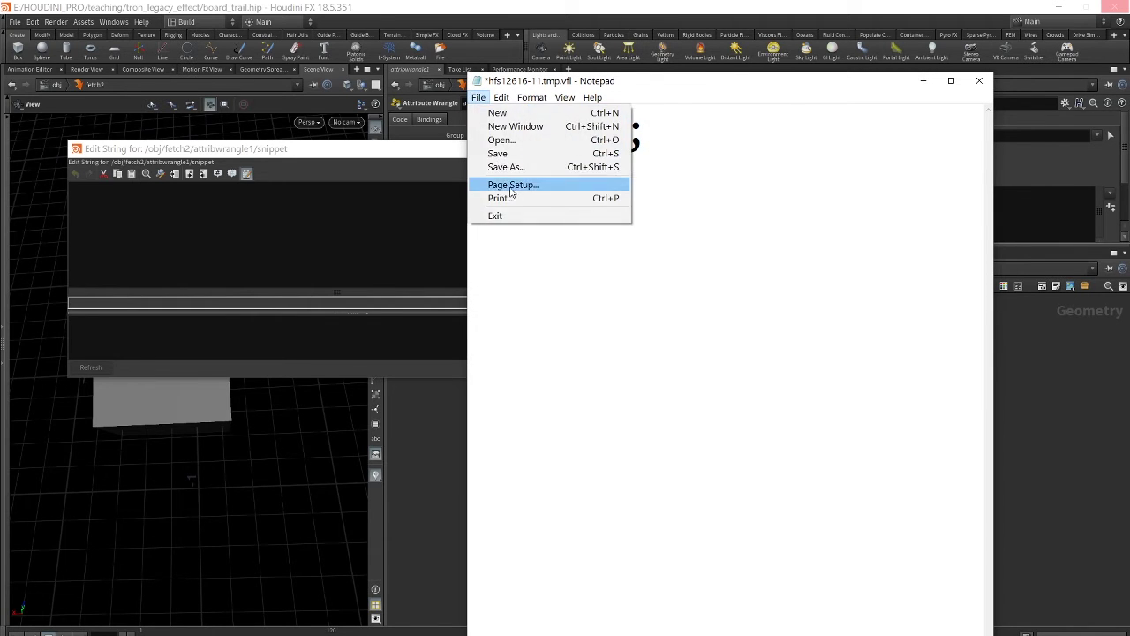
left_click(497, 153)
left_click(979, 81)
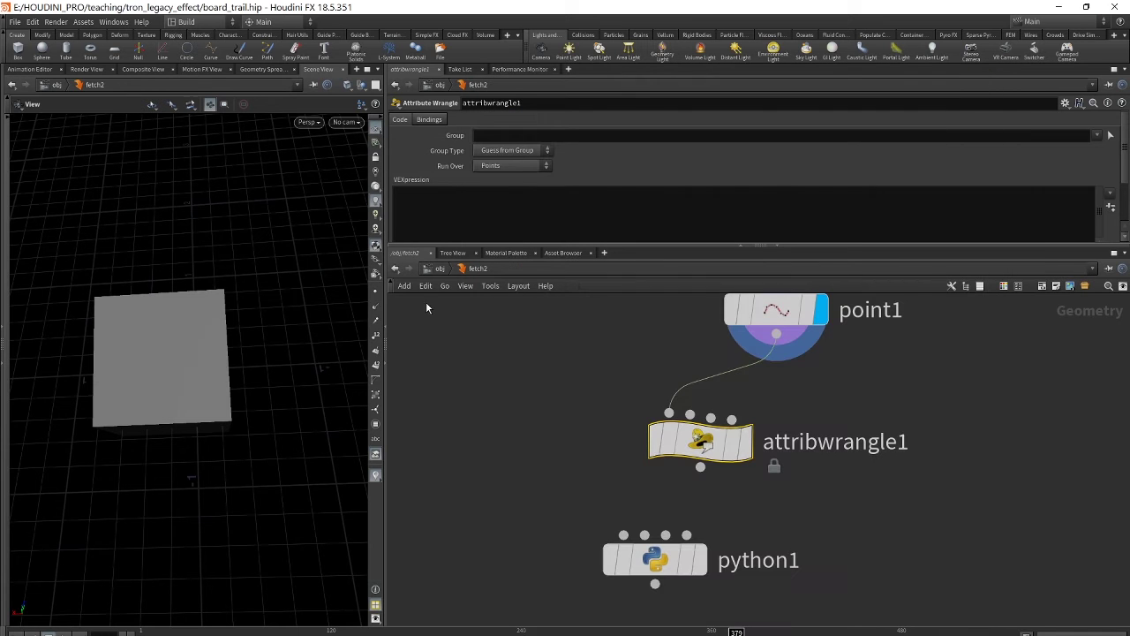
- Accept f@crvU; into attribwrangle1's VEXpression through the Edit String window
left_click(417, 196)
type("F")
key("BackSpace")
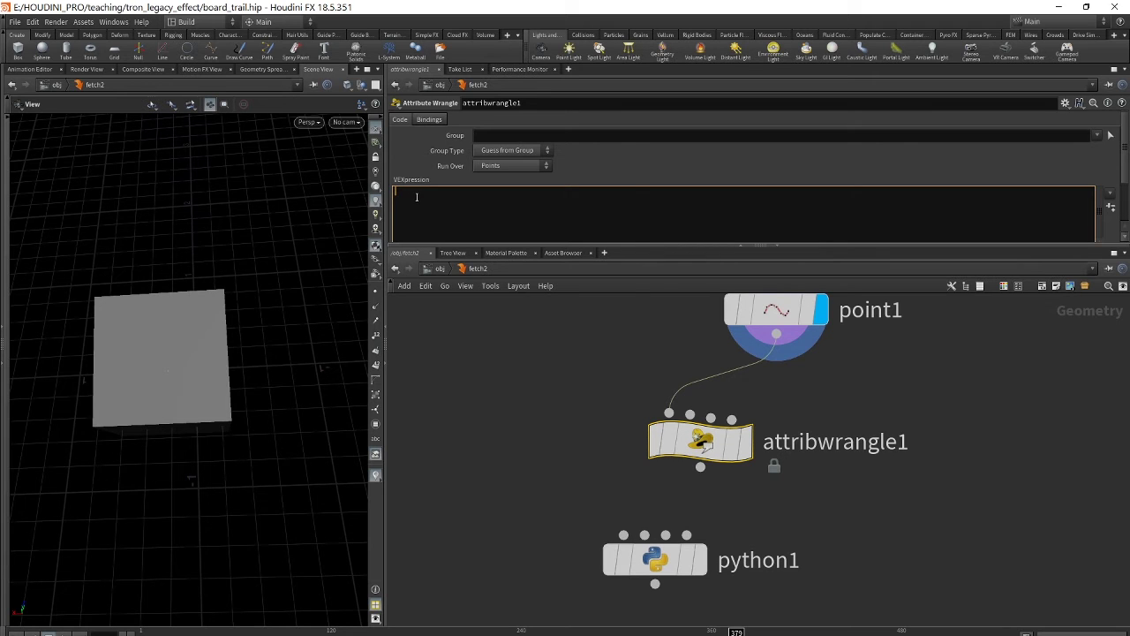
key("alt+e")
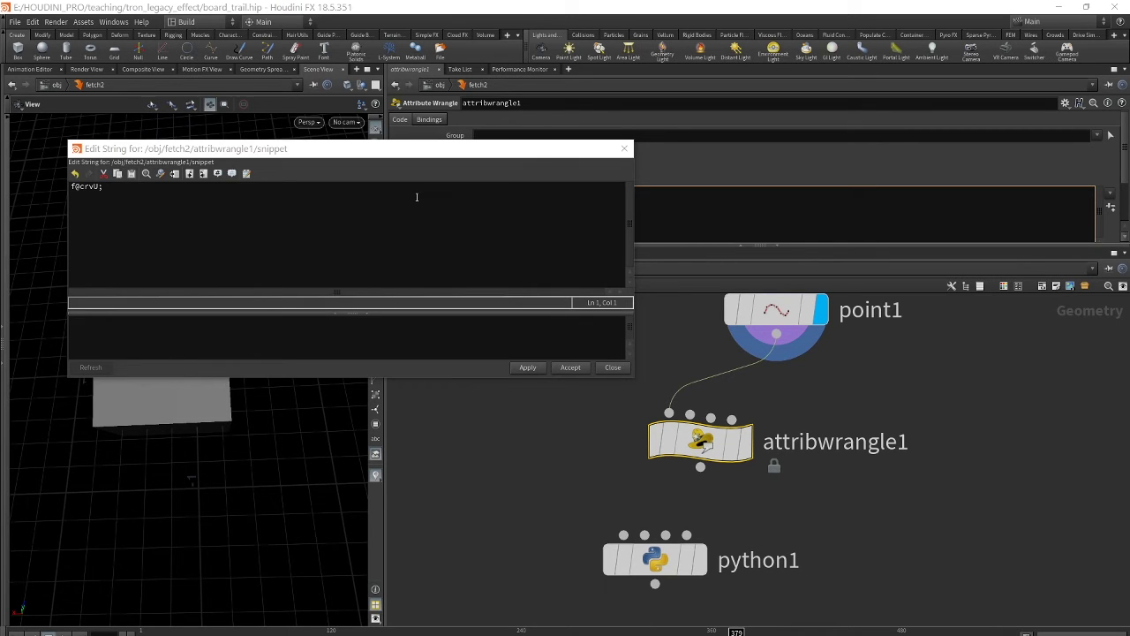
left_click(528, 368)
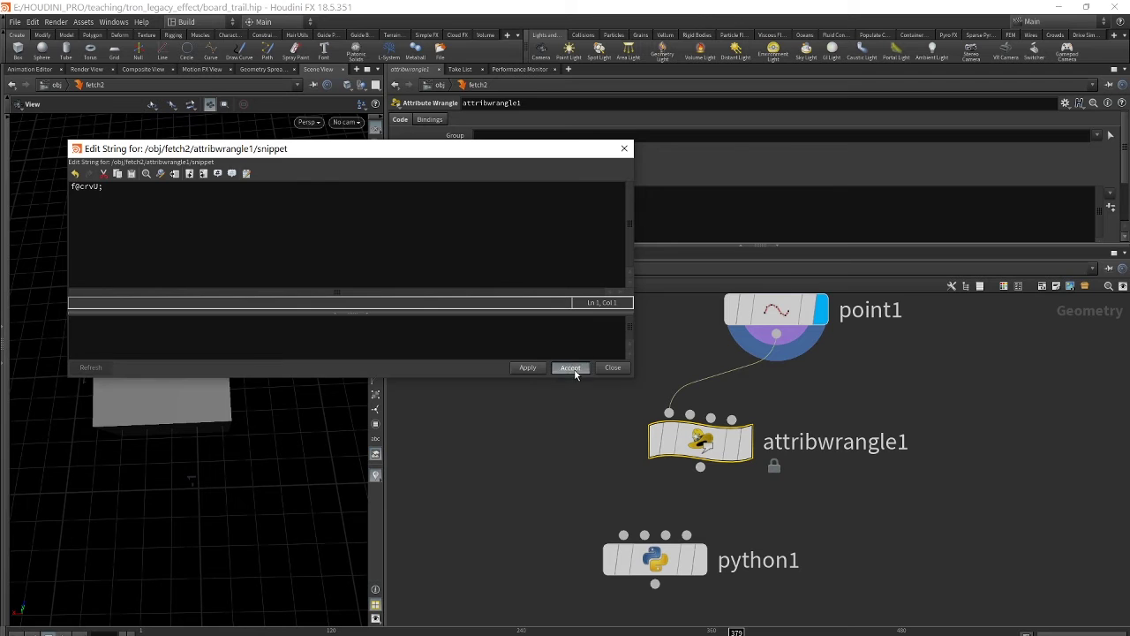
left_click(570, 368)
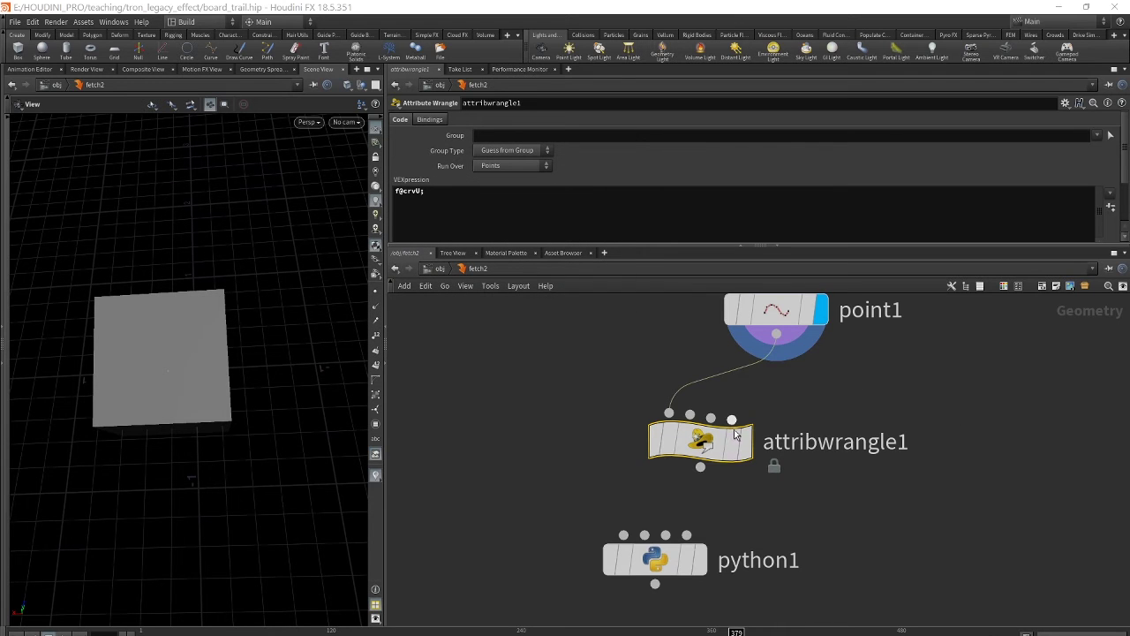
- Show the Geometry Spreadsheet and try wiring attribwrangle1 to python1, then delete that wire
left_click(255, 68)
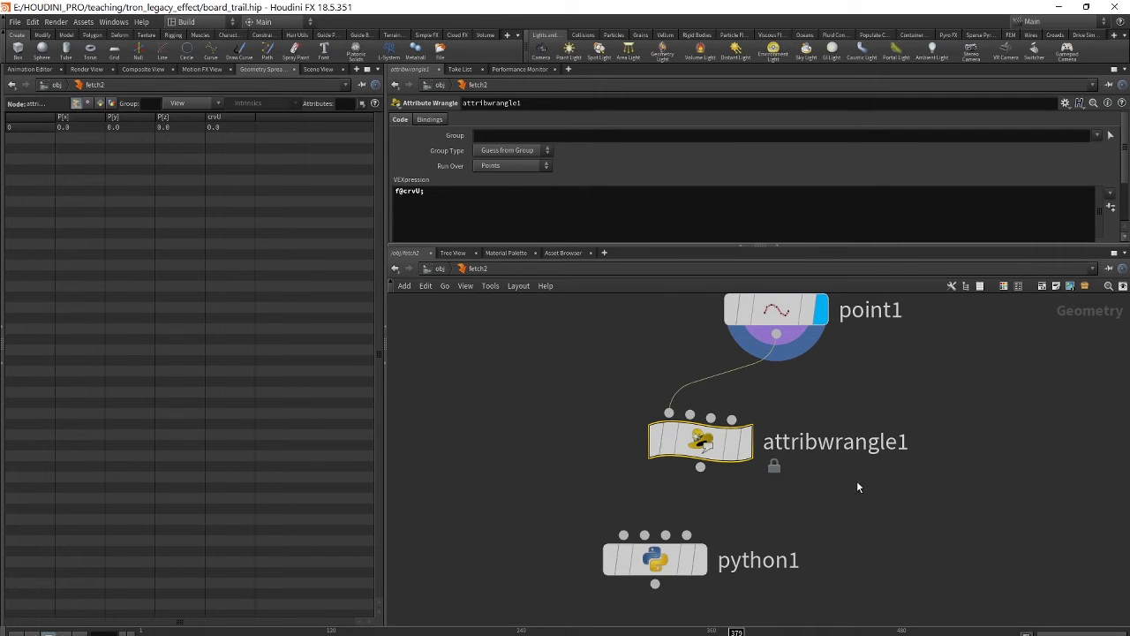
middle_click_drag(850, 523, 821, 478)
scroll(802, 471, "up", 1)
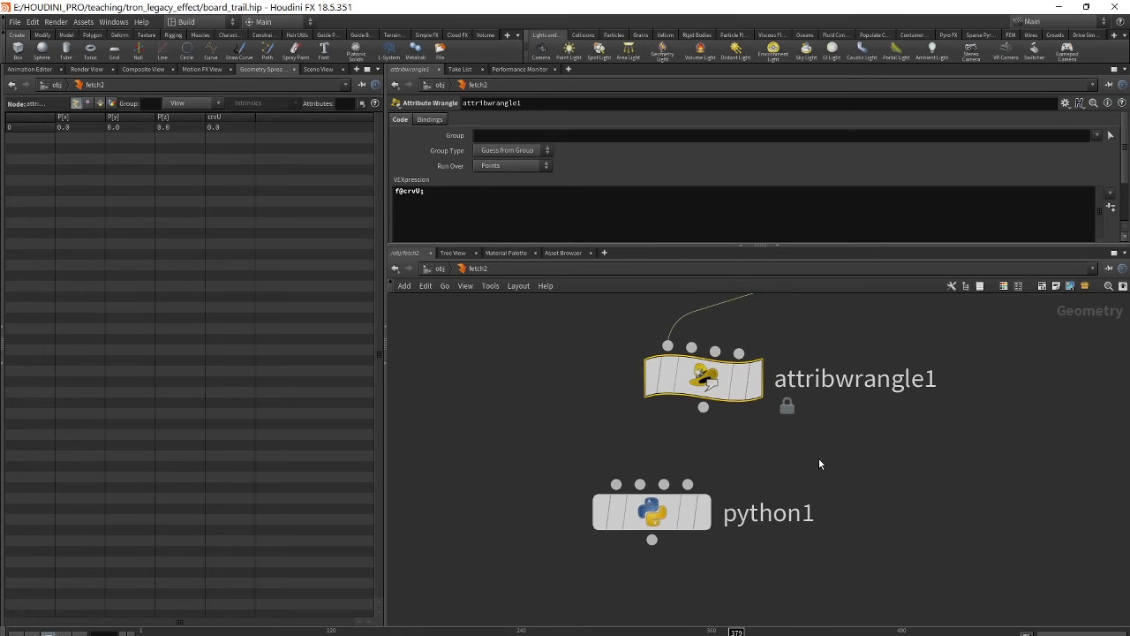
left_click_drag(703, 409, 616, 484)
mouse_move(621, 508)
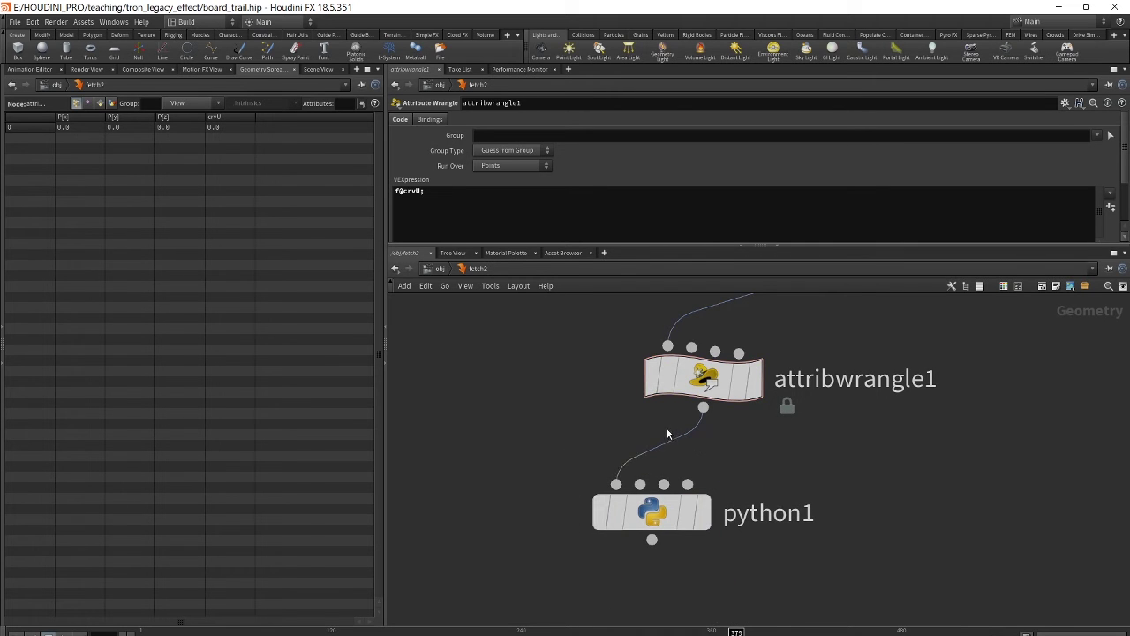
mouse_move(649, 375)
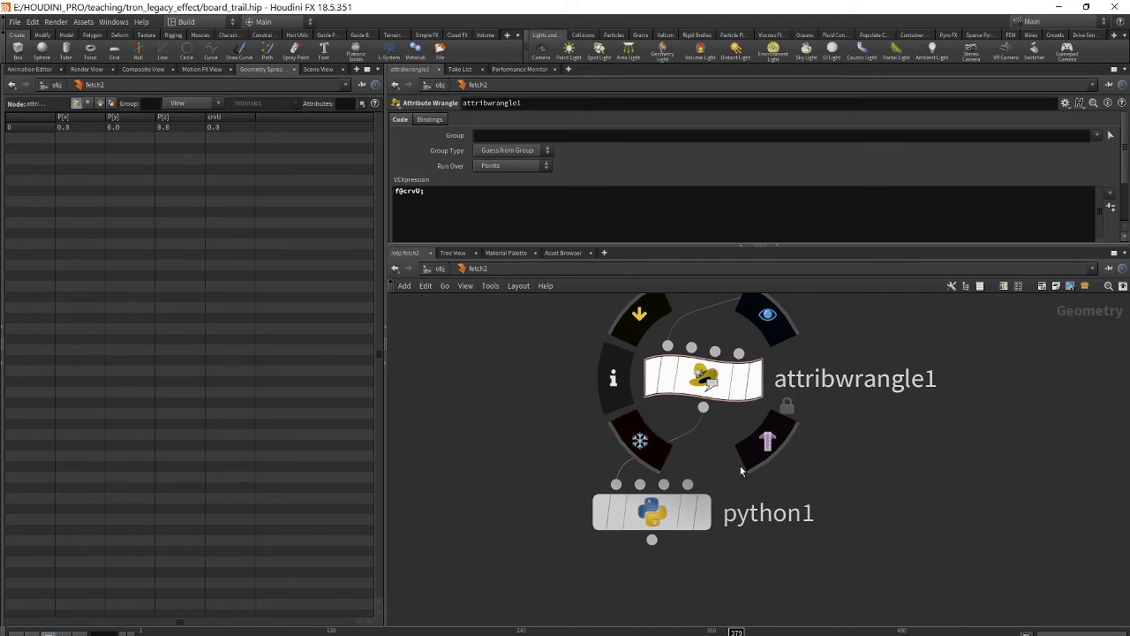
middle_click_drag(898, 496, 912, 447)
left_click_drag(688, 407, 687, 402)
key("Delete")
- Check attribwrangle1's and python1's node info, then wire attribwrangle1 into python1
middle_click_drag(653, 322, 671, 411)
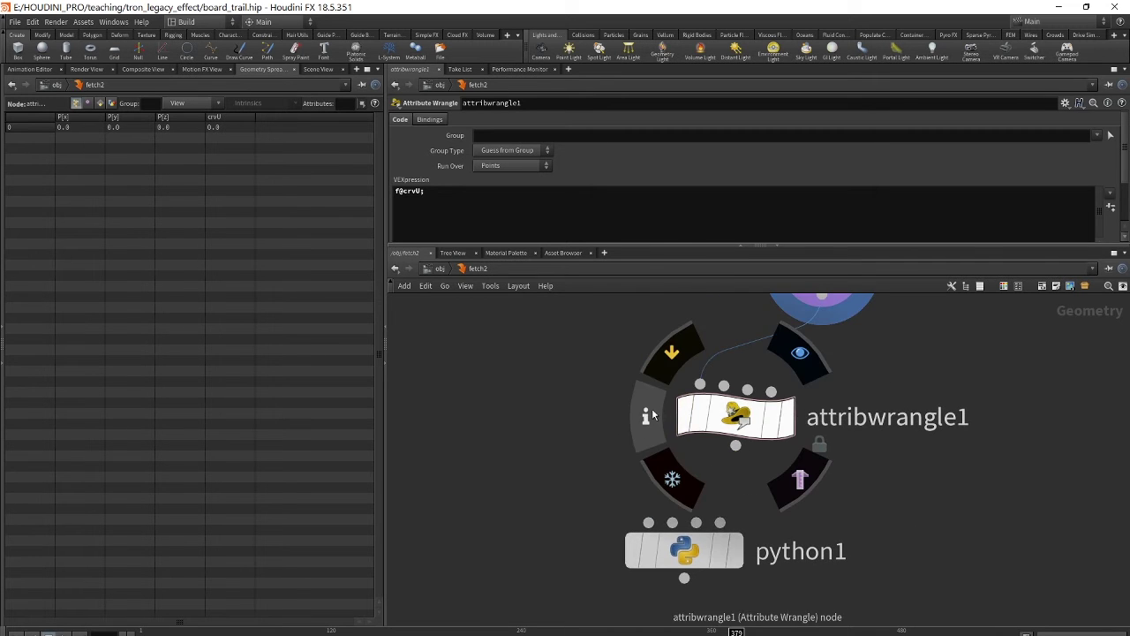
left_click(652, 409)
mouse_move(640, 543)
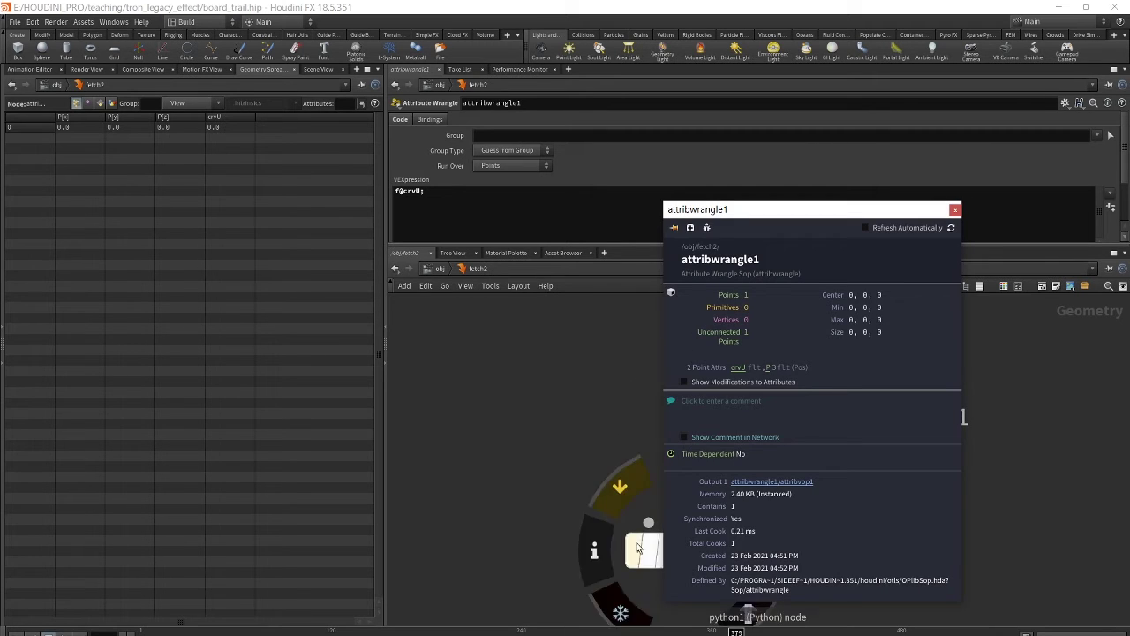
left_click(595, 550)
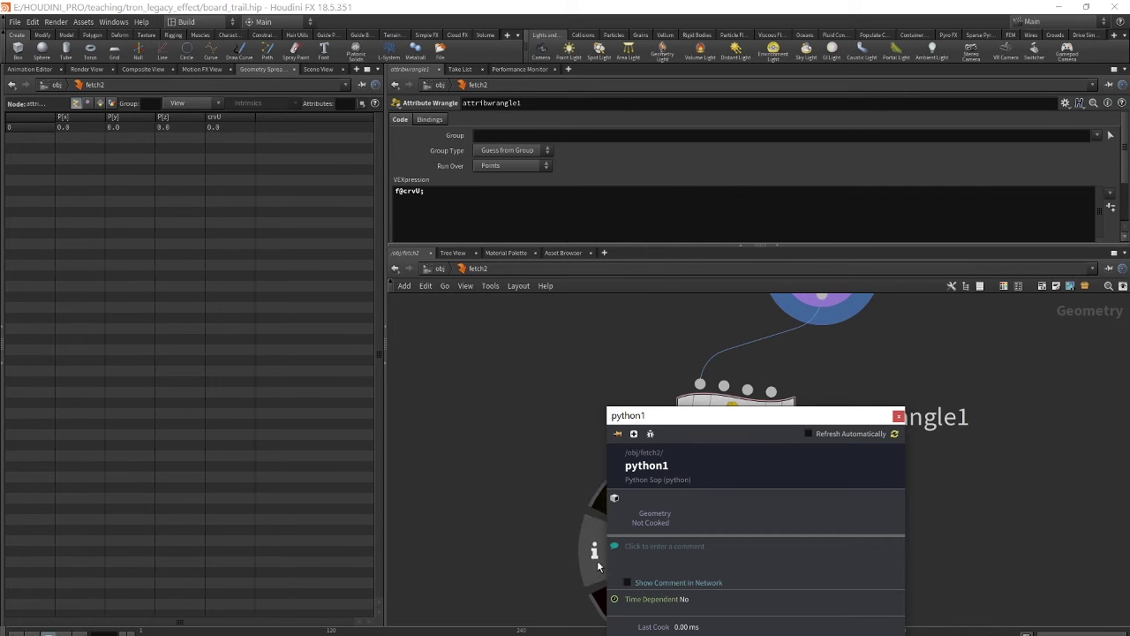
left_click_drag(802, 416, 247, 329)
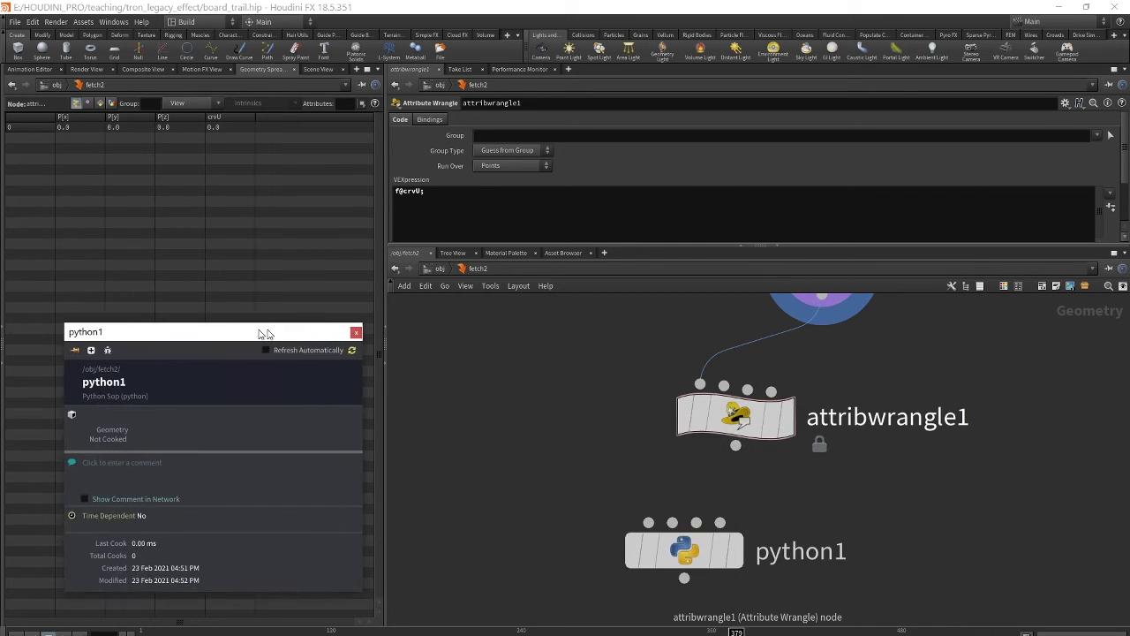
left_click(599, 547)
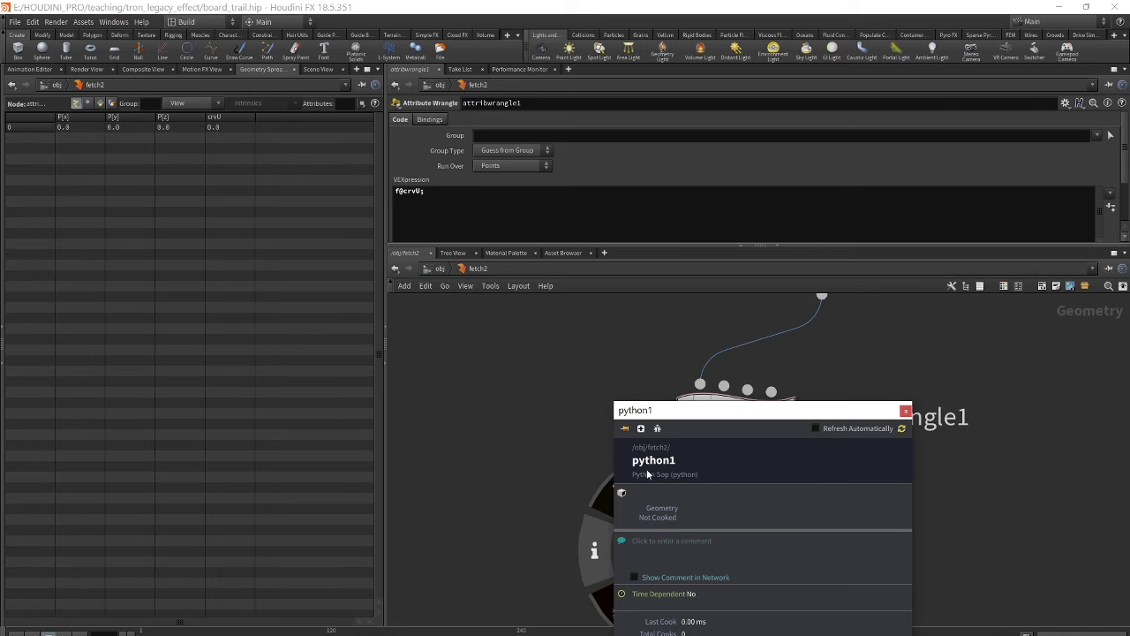
left_click_drag(737, 448, 619, 518)
- Select python1, close its info window and enlarge its Python Code editor
left_click(681, 552)
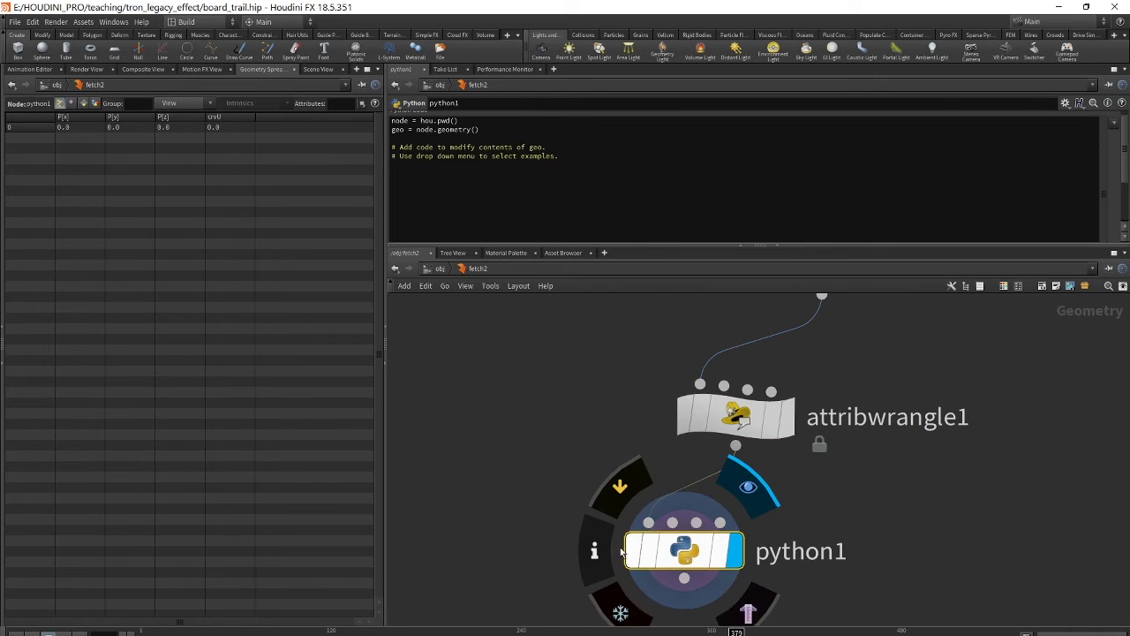
left_click(598, 549)
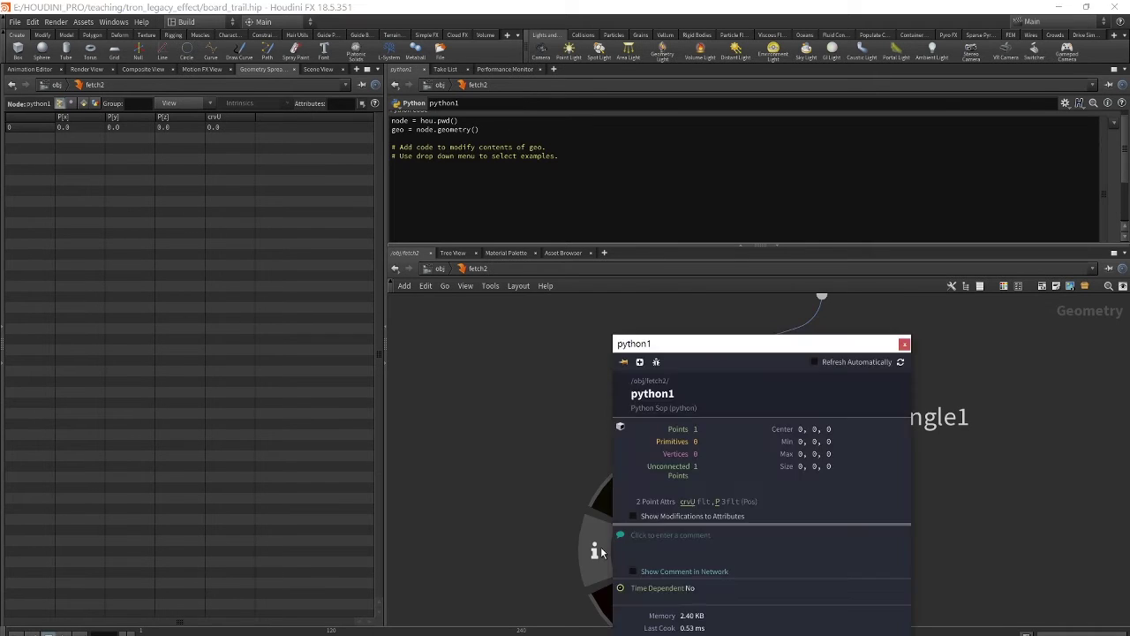
left_click(905, 345)
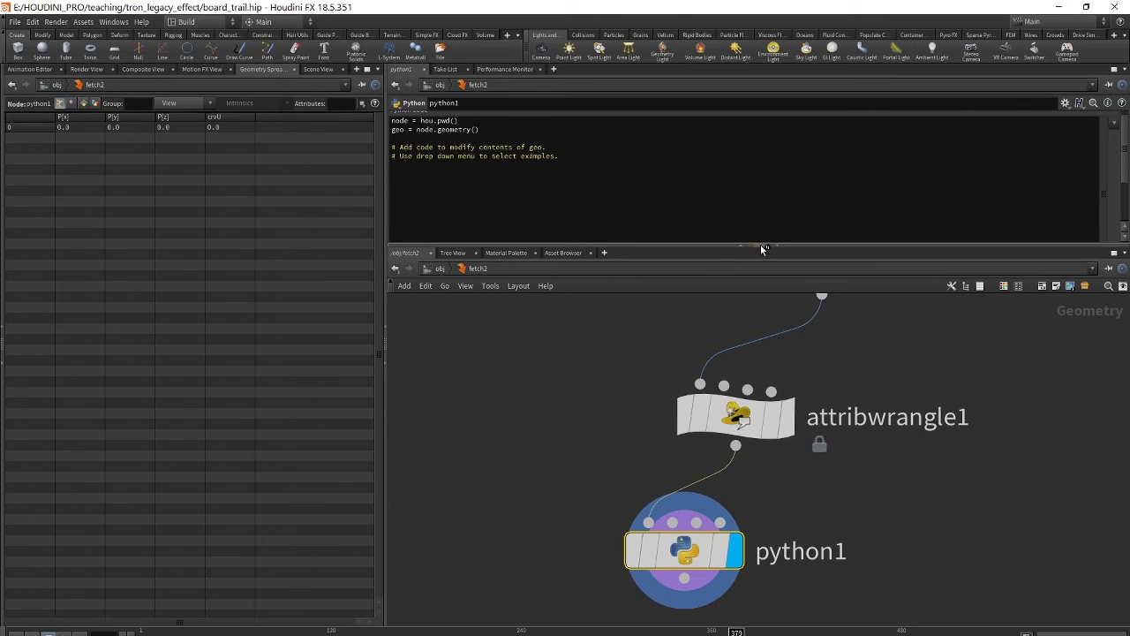
left_click_drag(760, 246, 760, 317)
left_click(532, 251)
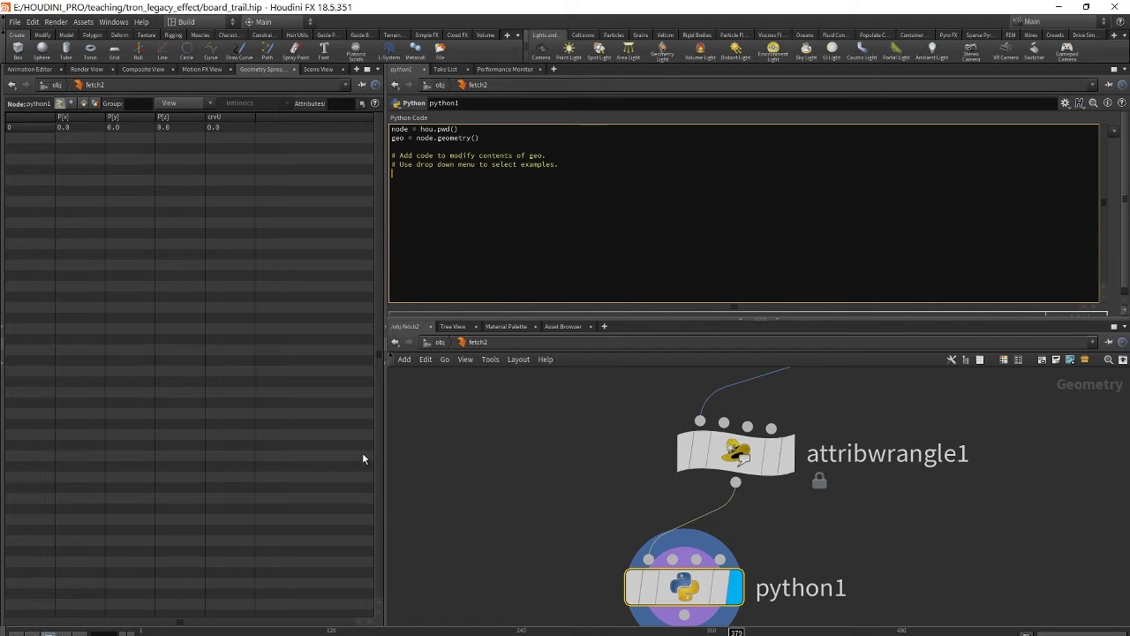
type("fetch = hou.node('/obj/fetch1') crv_u = abs(fetch.worldTransform().extractTranslates()[0])  for pt in geo.points():     pt.setAttribValue('crvU', crv_u)")
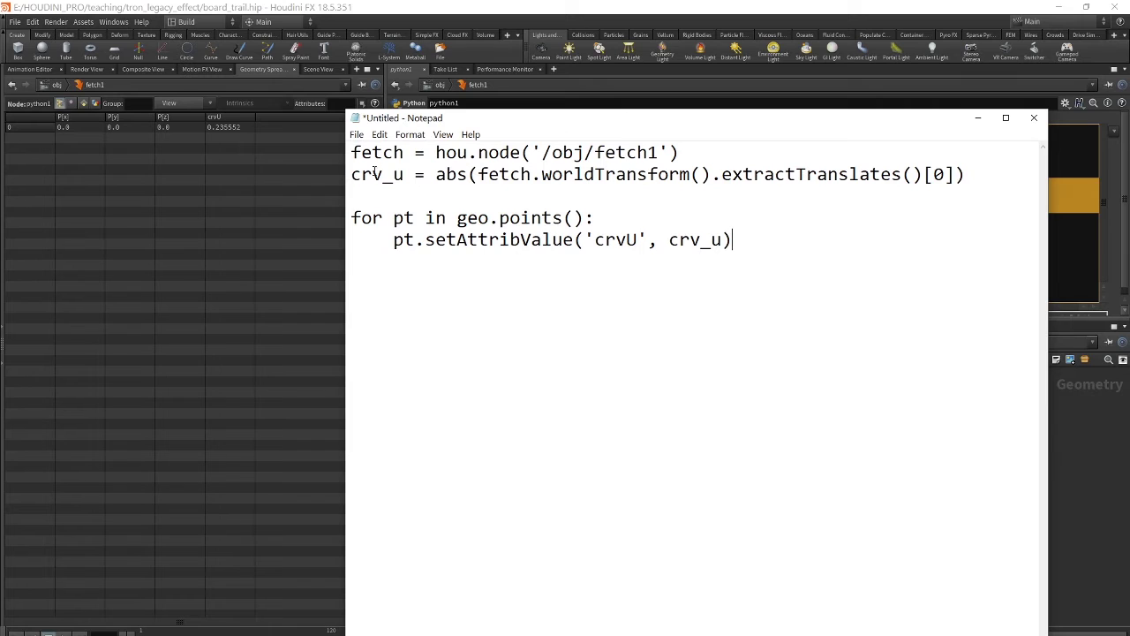
left_click_drag(351, 153, 406, 155)
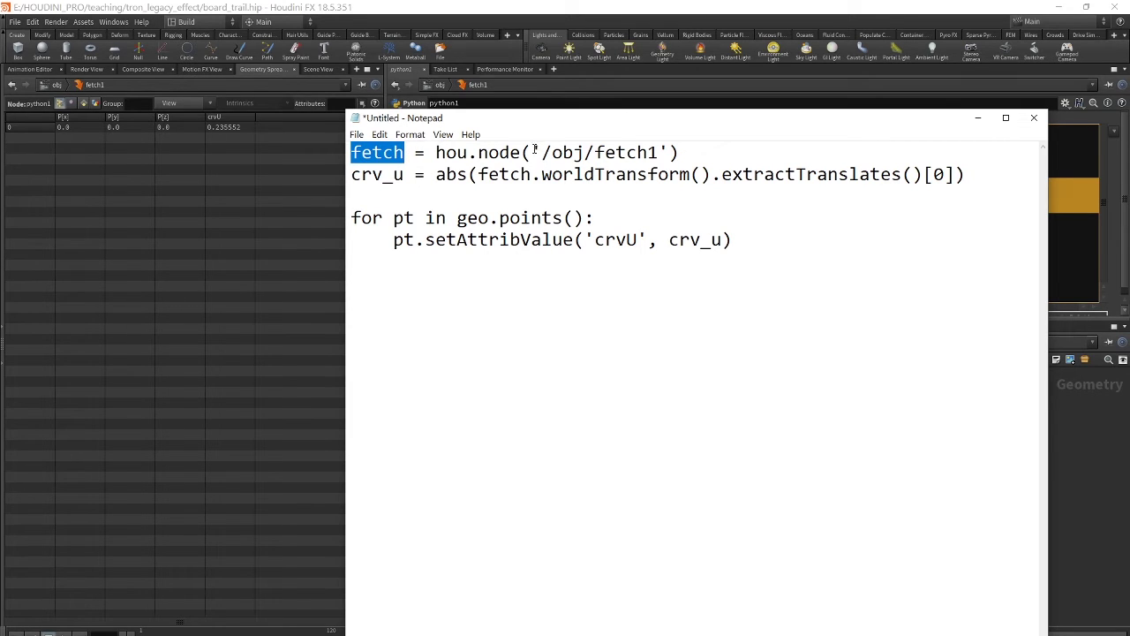
left_click_drag(532, 152, 671, 152)
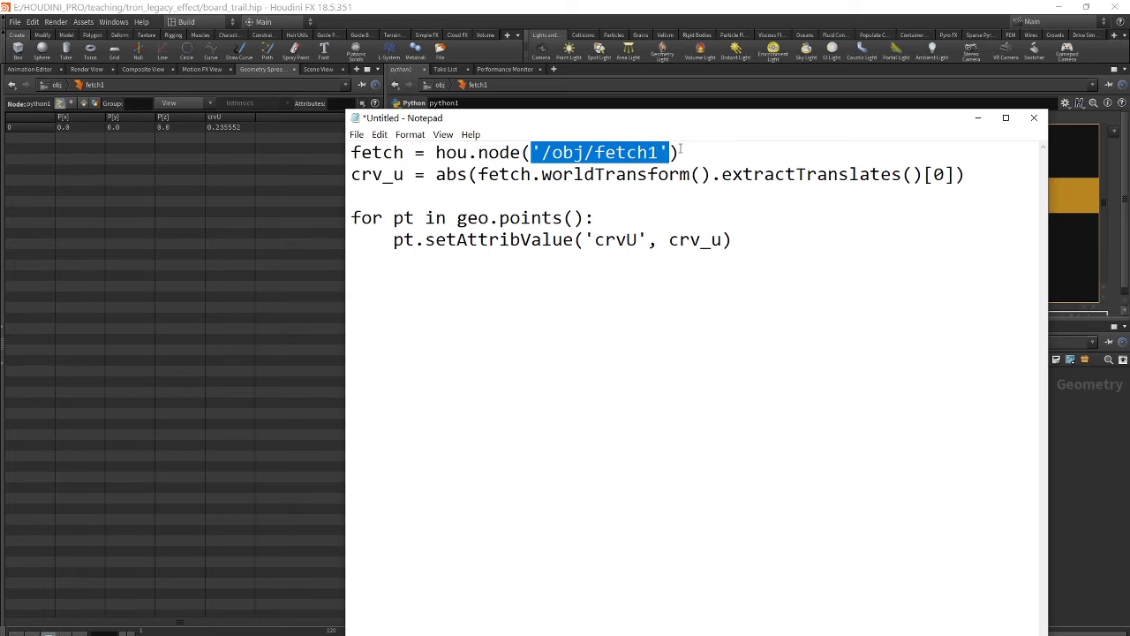
left_click_drag(638, 118, 558, 131)
left_click(342, 202)
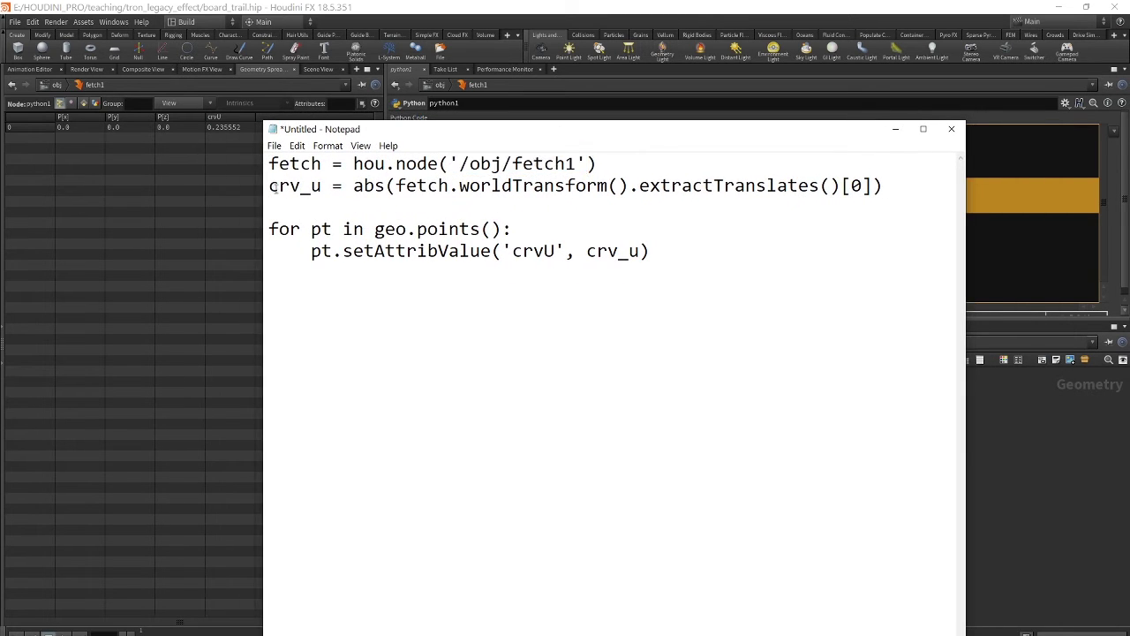
left_click_drag(269, 186, 346, 185)
left_click(343, 207)
left_click_drag(841, 185, 867, 186)
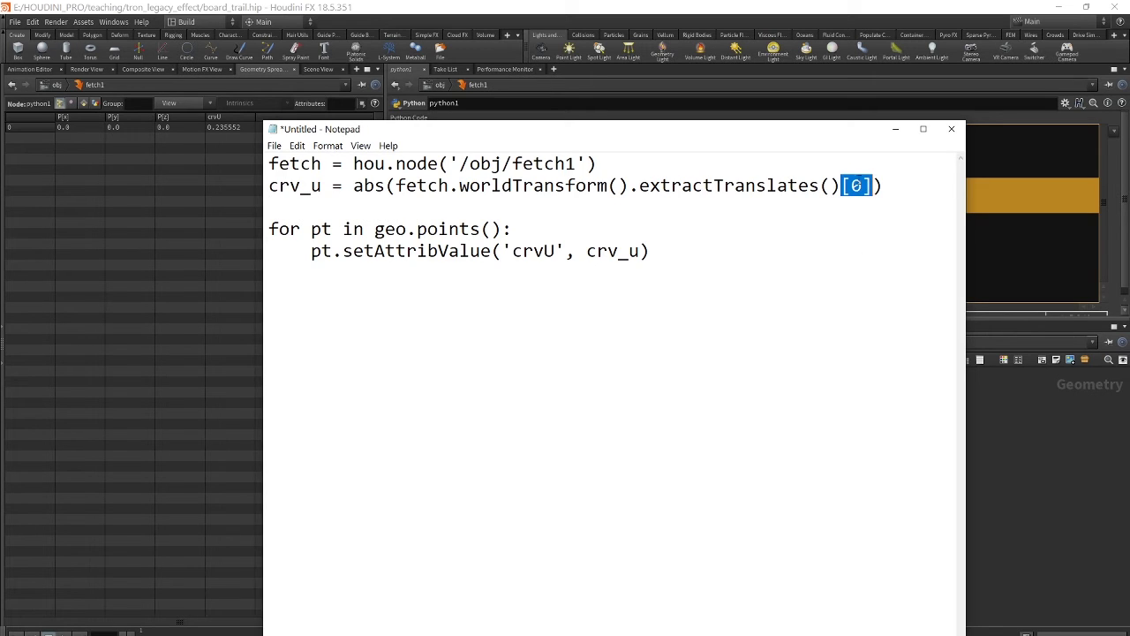
left_click(850, 185)
left_click_drag(849, 186, 863, 185)
left_click(659, 227)
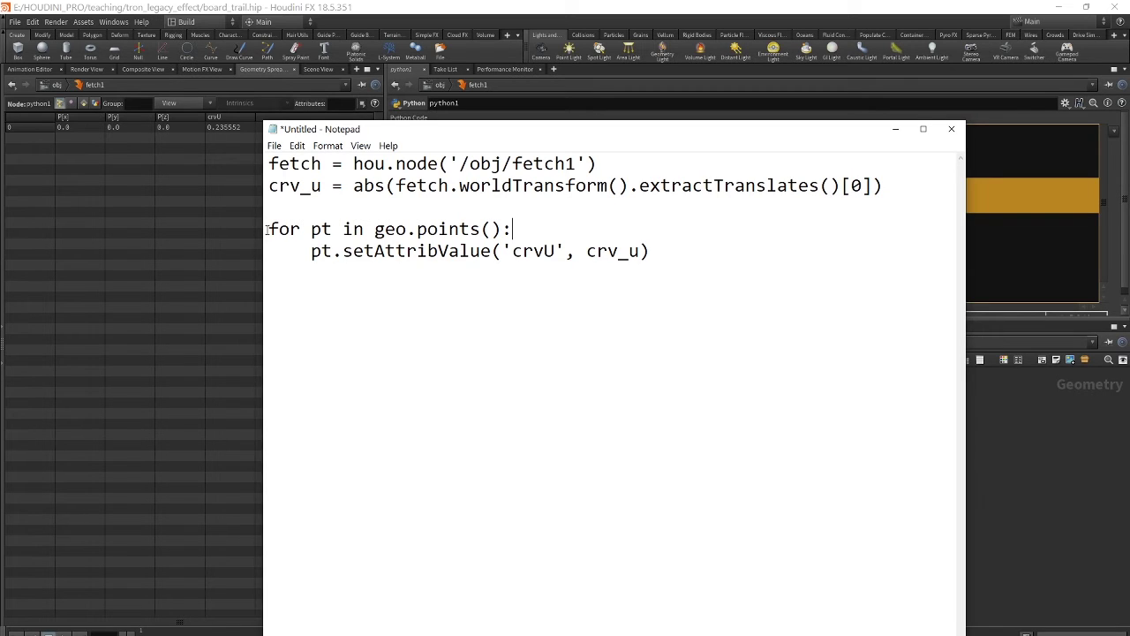
left_click_drag(268, 229, 688, 246)
left_click(618, 232)
left_click_drag(624, 135, 546, 122)
left_click_drag(422, 237, 489, 234)
left_click_drag(242, 173, 186, 173)
left_click_drag(438, 117, 761, 113)
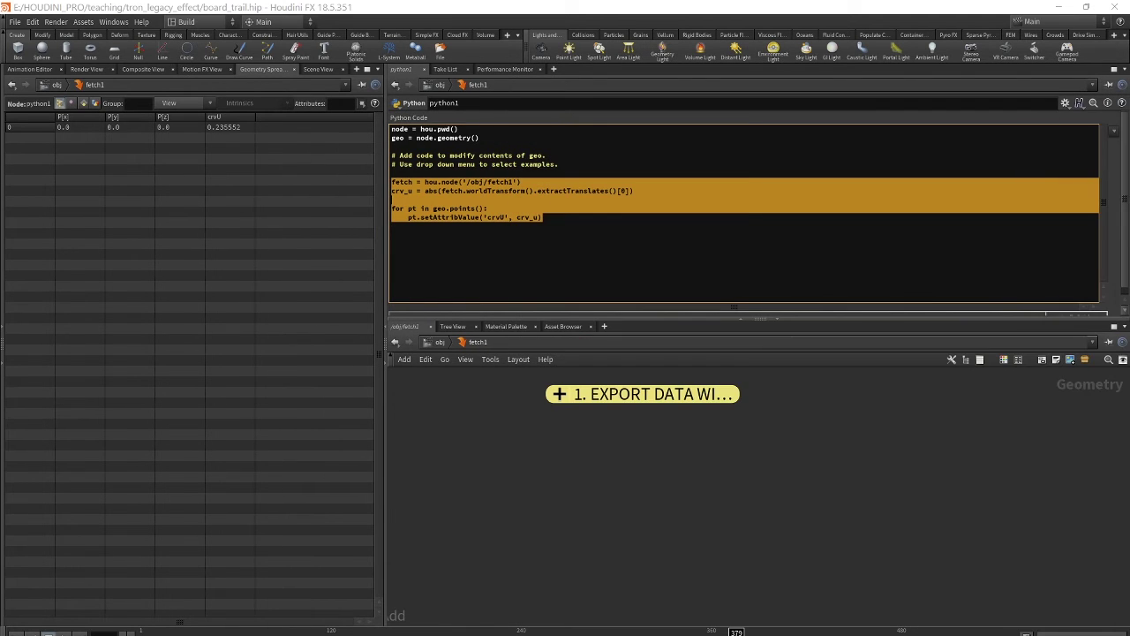
- At object level, collapse the FETCH_MOVEMENT network box and enter fetch2
key("u")
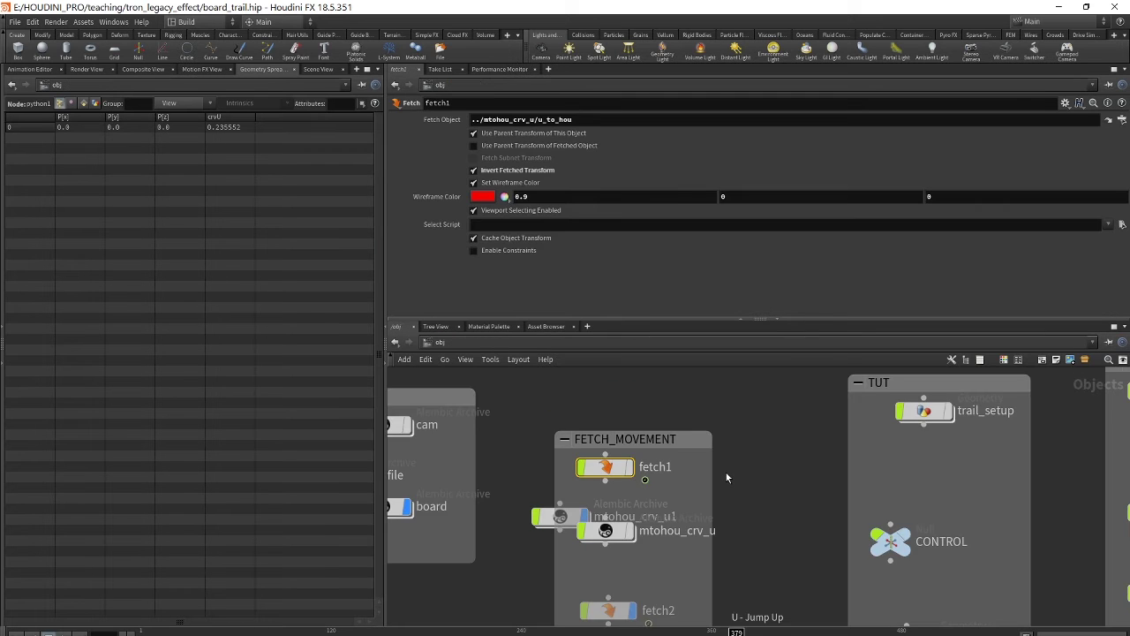
scroll(821, 429, "up", 3)
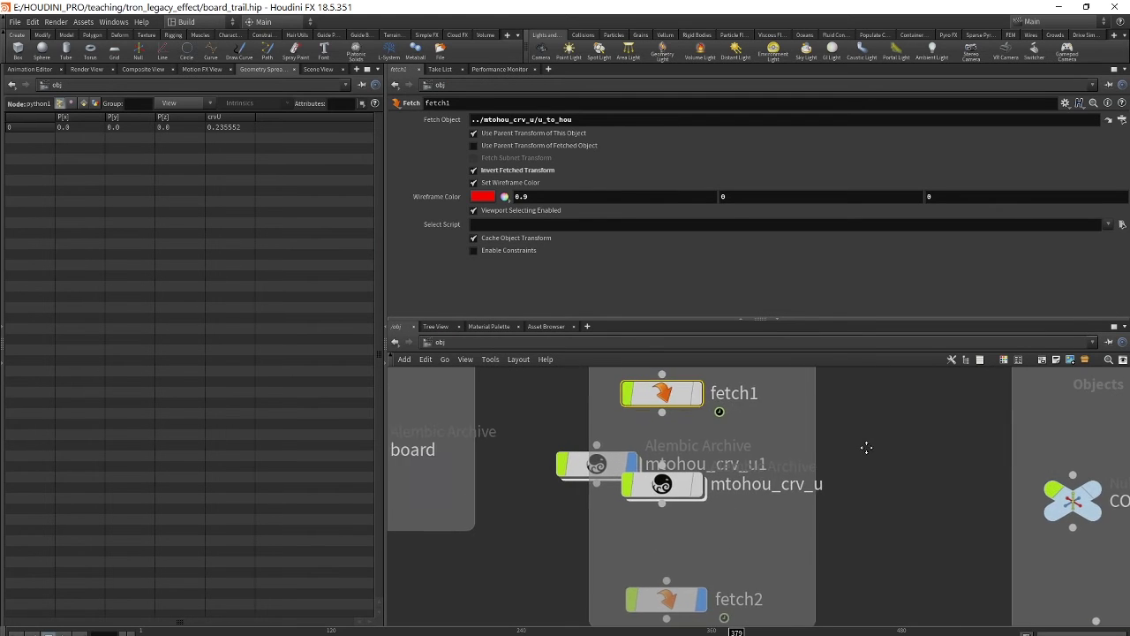
scroll(900, 456, "down", 2)
scroll(901, 449, "down", 1)
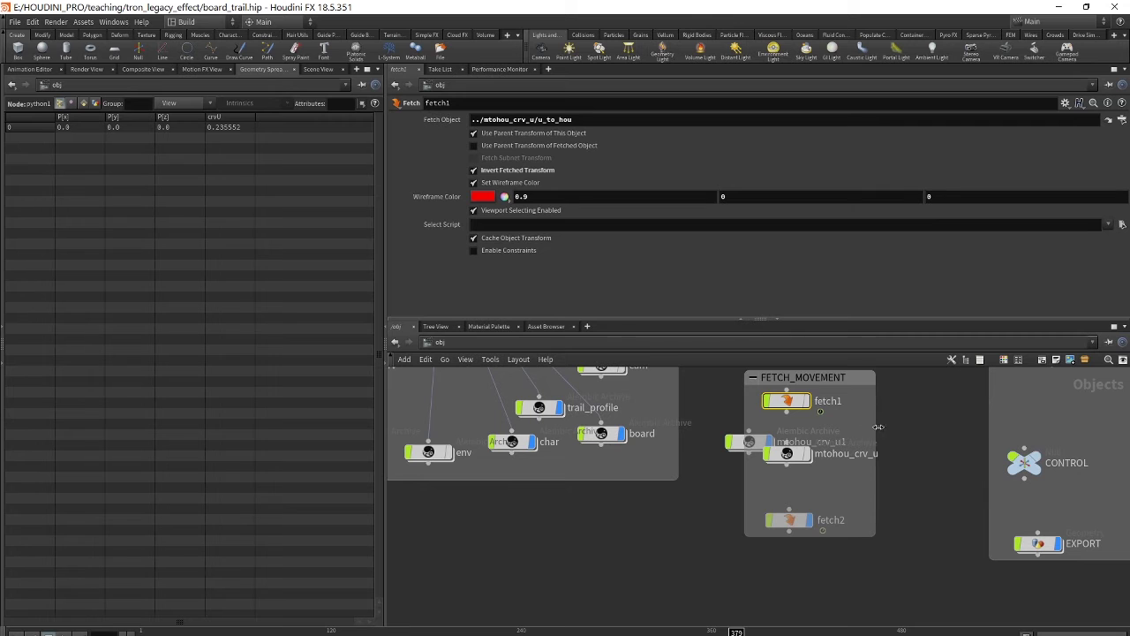
left_click(752, 378)
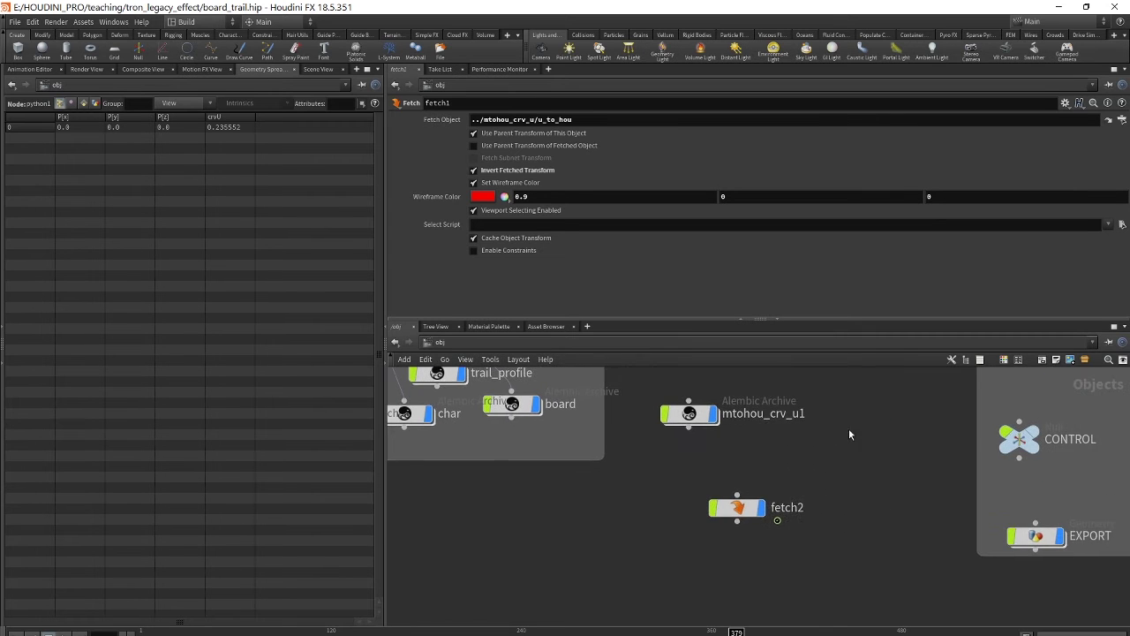
double_click(736, 507)
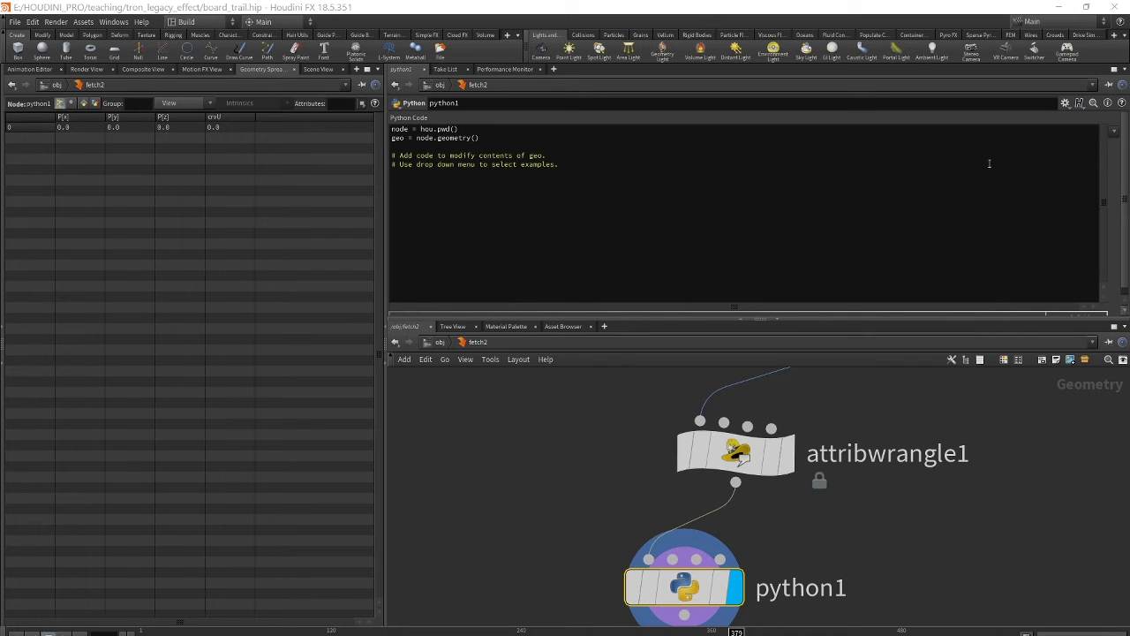
- Paste python1 code setting crvU from /obj/fetch1's world X translate, then scrub frames
left_click(397, 187)
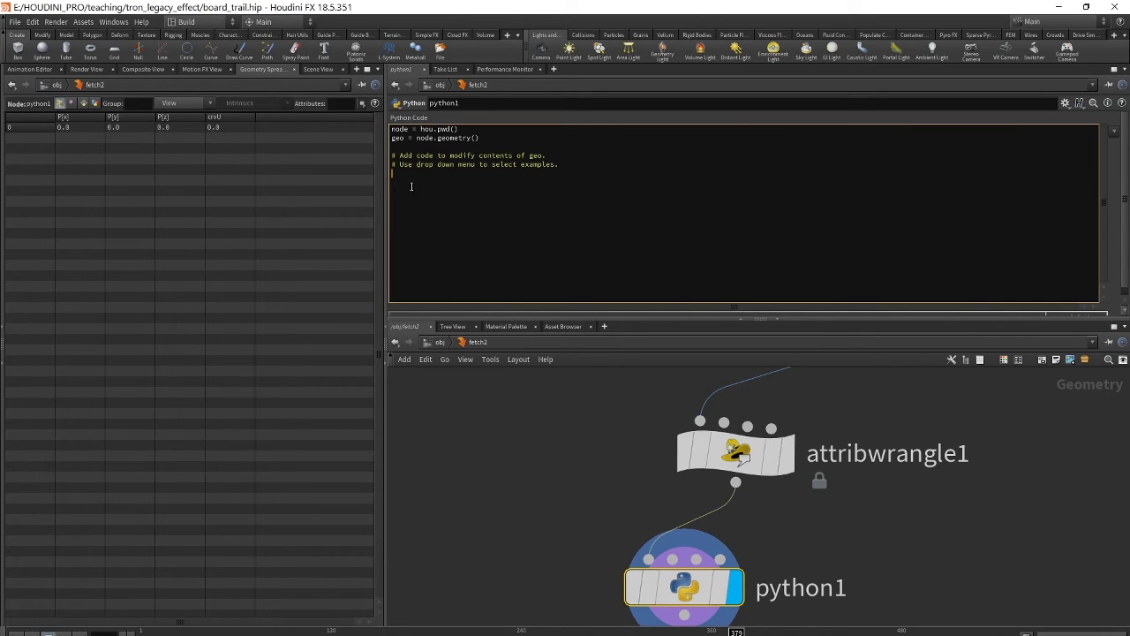
type("fetch = hou.node('/obj/fetch1') crv_u = abs(fetch.worldTransform().extractTranslates()[0])  for pt in geo.points():     pt.setAttribValue('crvU', crv_u)")
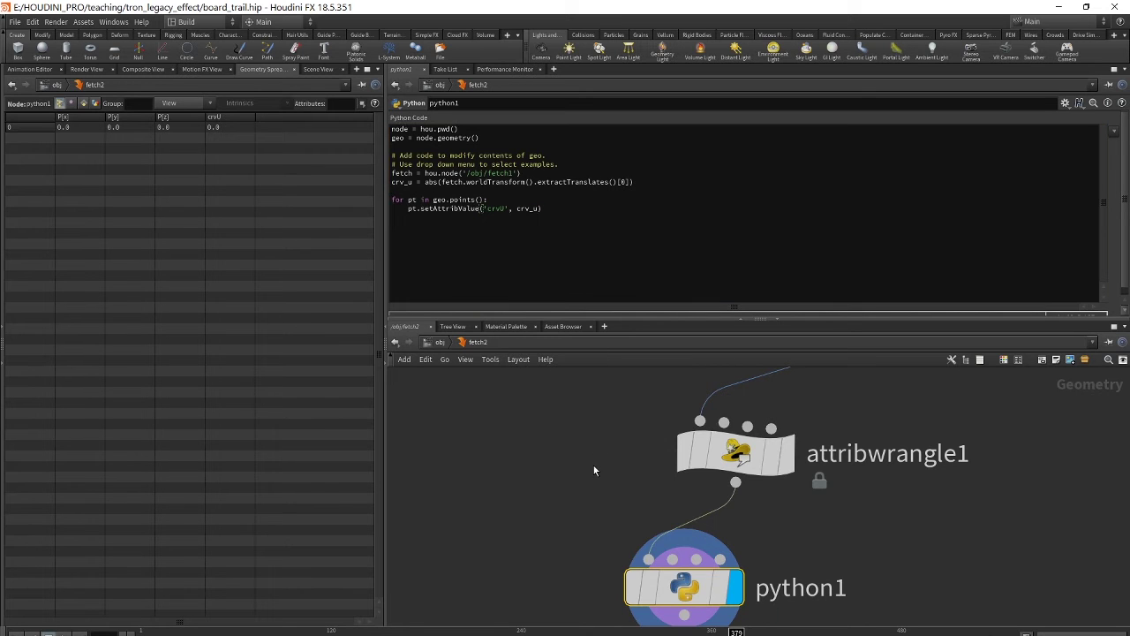
left_click(583, 429)
middle_click_drag(595, 464, 543, 380)
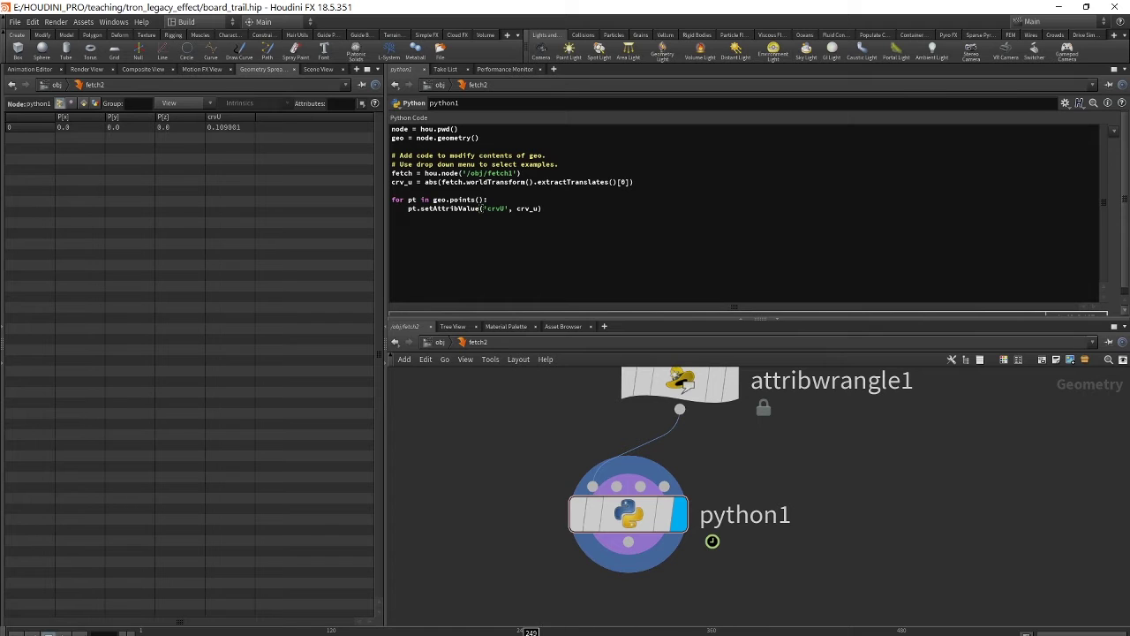
left_click_drag(397, 632, 526, 632)
left_click_drag(521, 632, 642, 632)
- Switch the left pane to the Scene View, return to /obj and select CONTROL
left_click(28, 71)
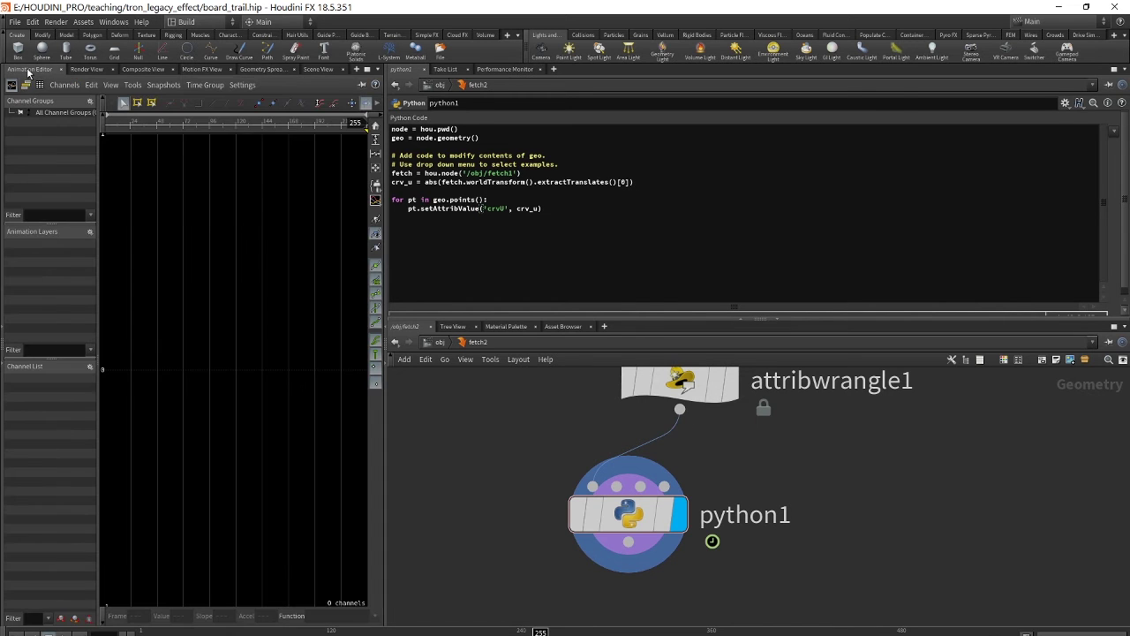
left_click(321, 69)
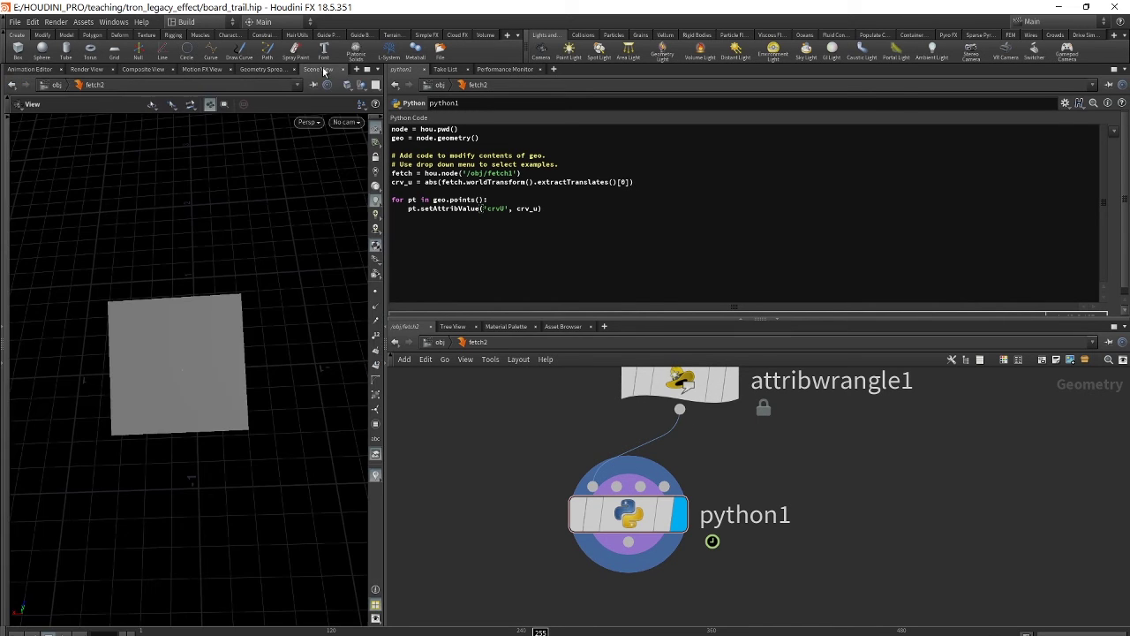
scroll(883, 459, "down", 3)
middle_click_drag(937, 450, 802, 467)
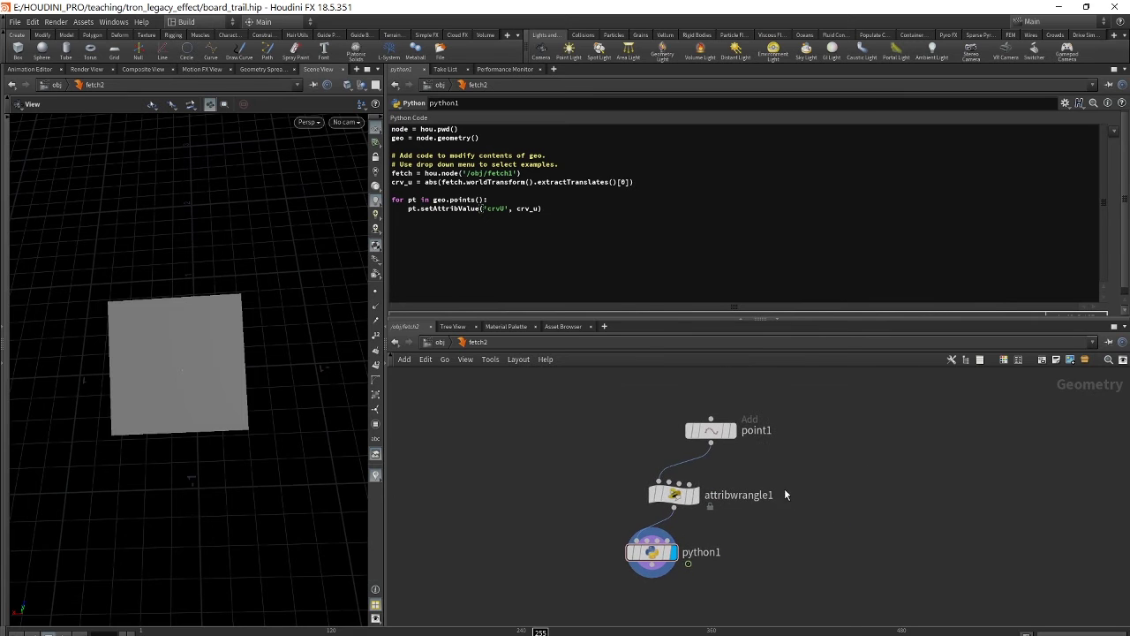
key("u")
scroll(795, 452, "up", 2)
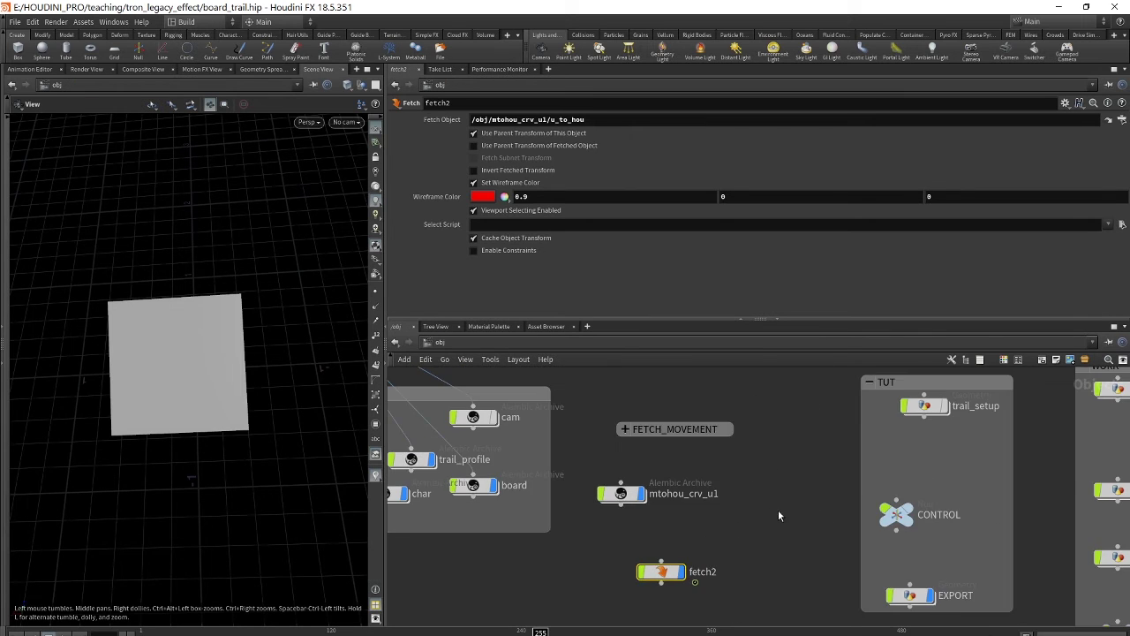
scroll(778, 509, "right", 5)
left_click(707, 486)
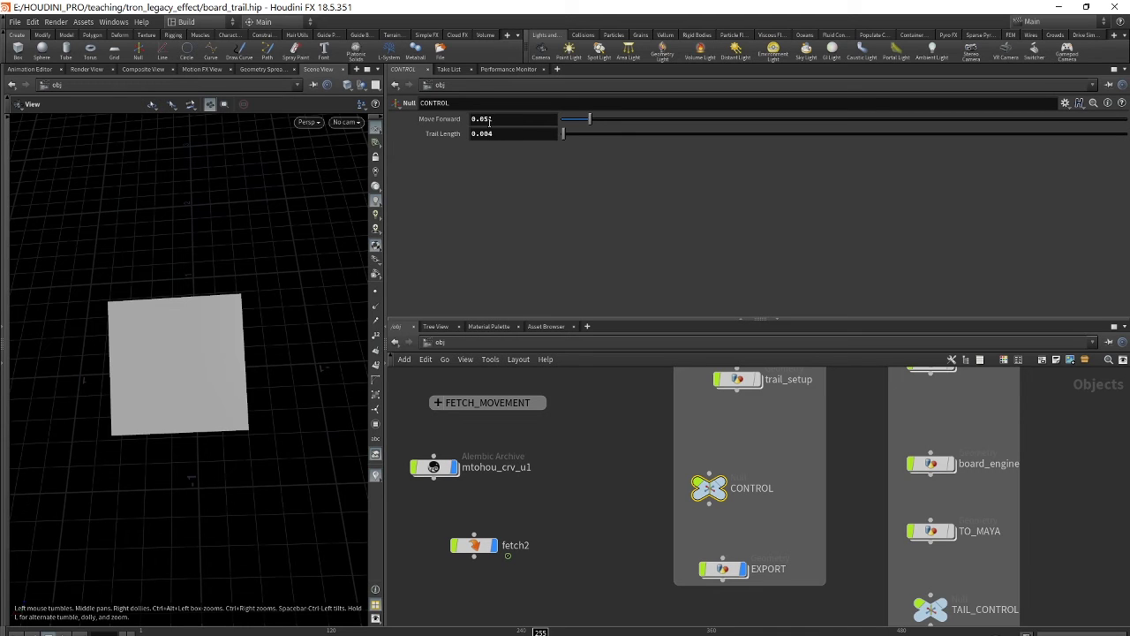
- Open and enlarge Move Forward's expression editor, then launch the external text editor
left_click_drag(497, 120, 459, 121)
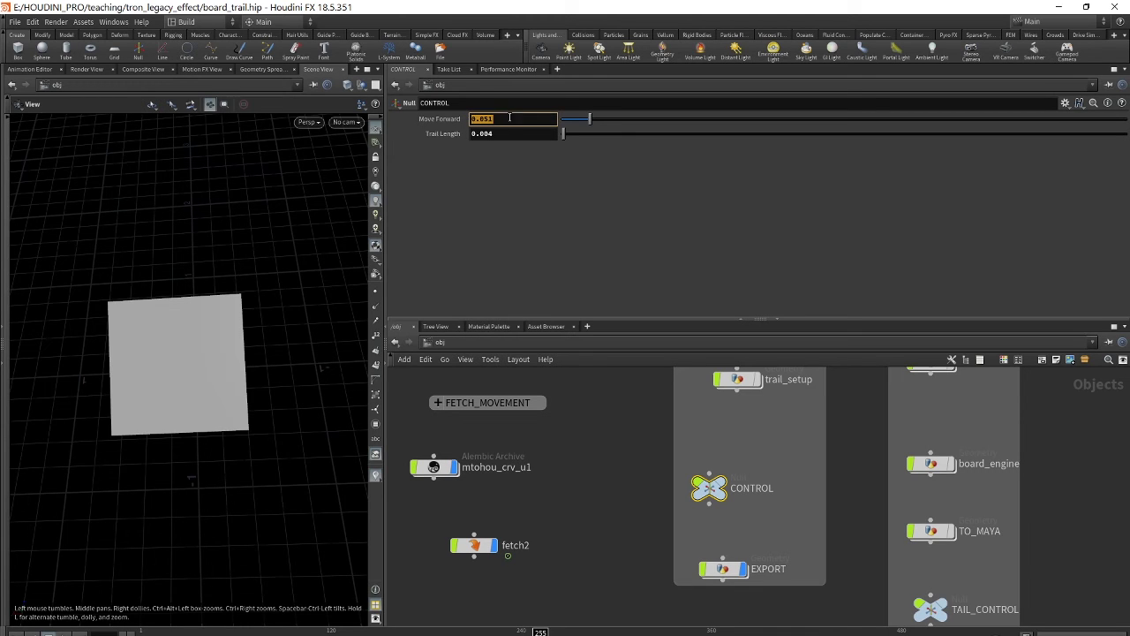
key("alt+e")
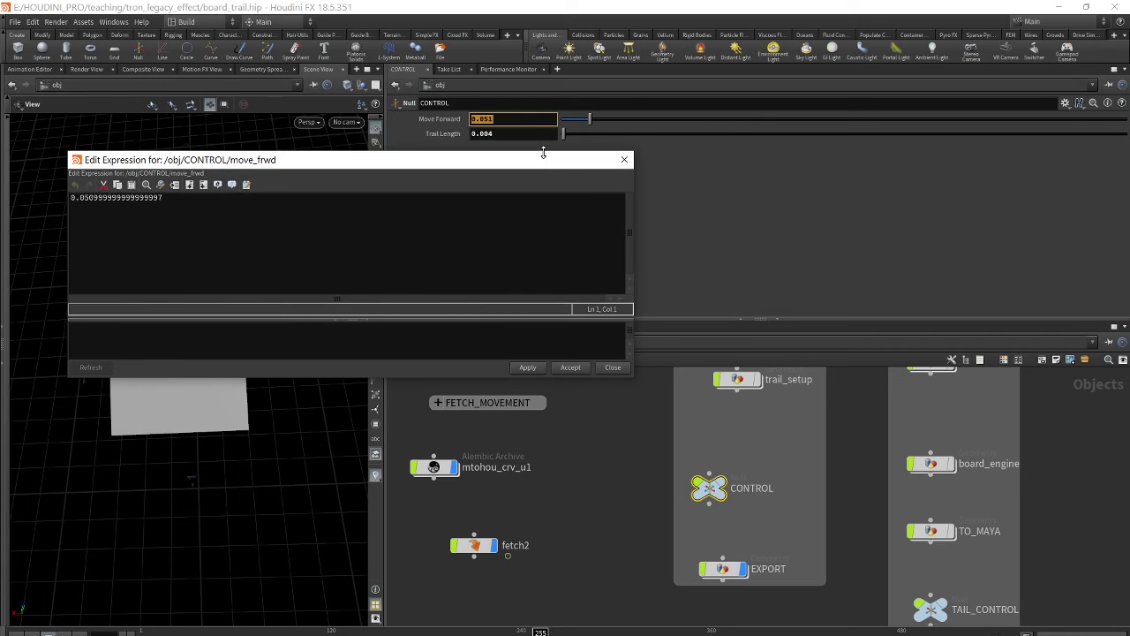
left_click_drag(542, 152, 538, 103)
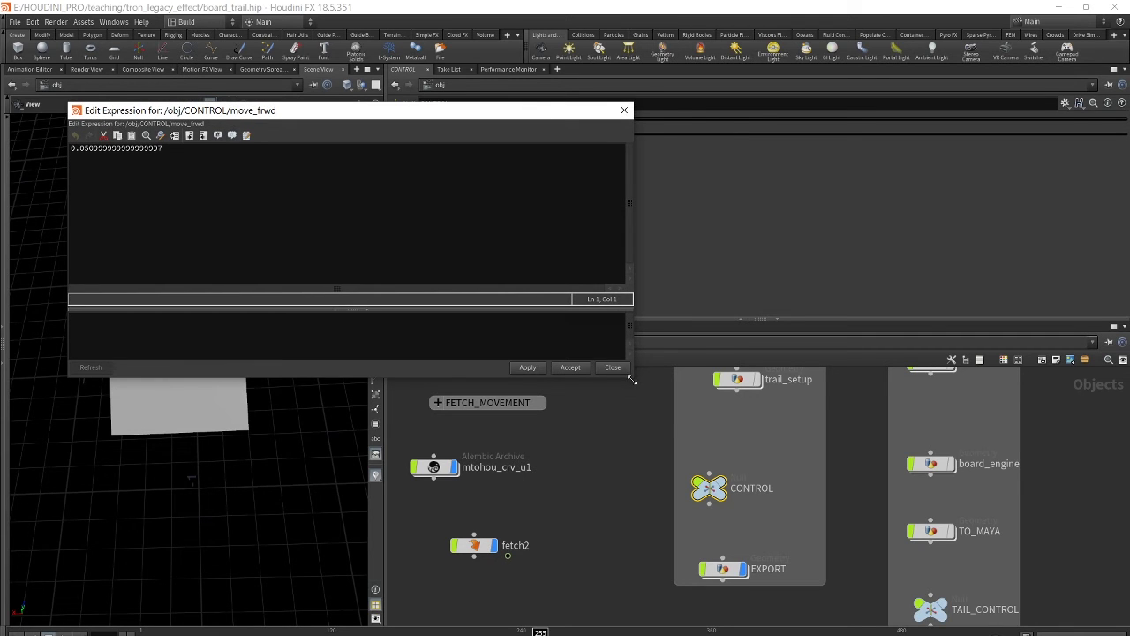
left_click_drag(632, 380, 747, 483)
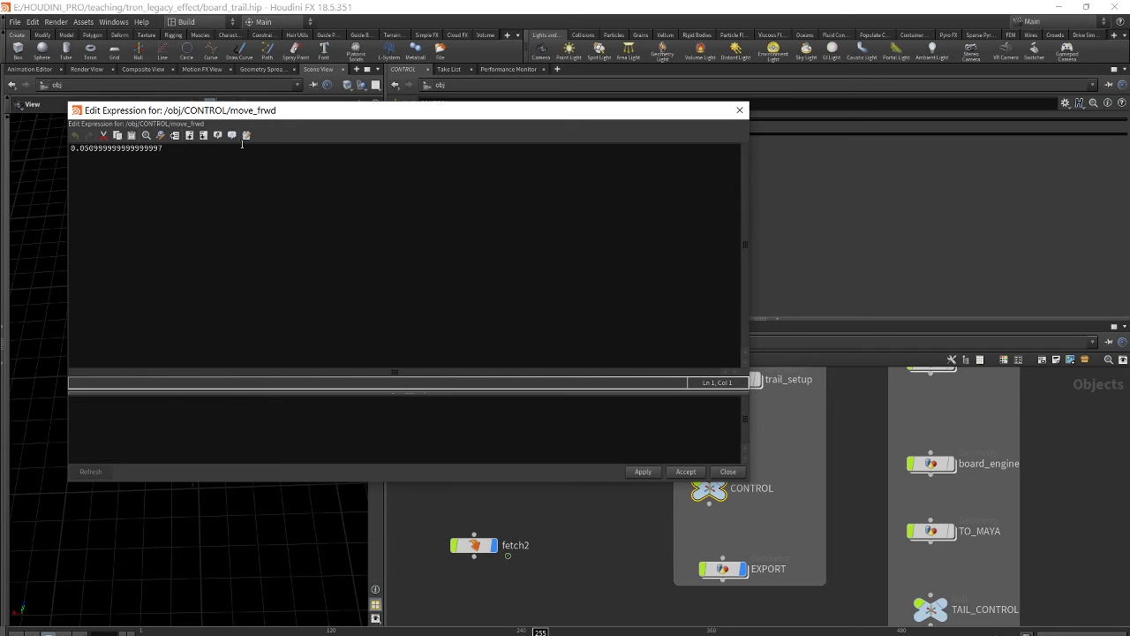
left_click(247, 136)
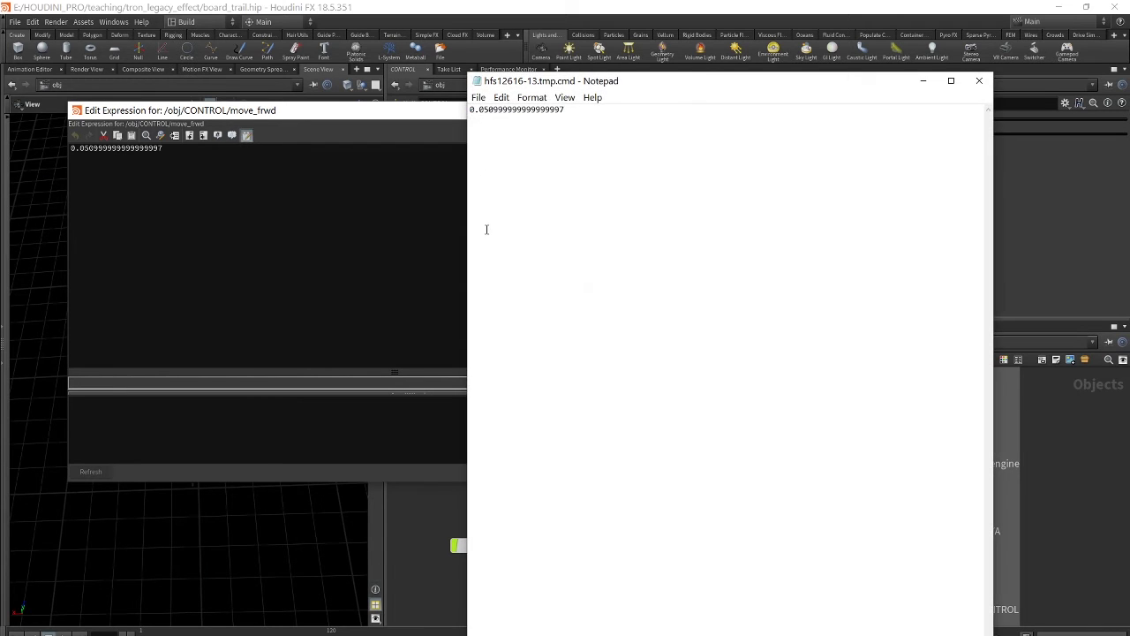
- Replace the existing Move Forward number with point('../ in the text editor
scroll(487, 229, "up", 15, "ctrl")
scroll(542, 242, "up", 2, "ctrl")
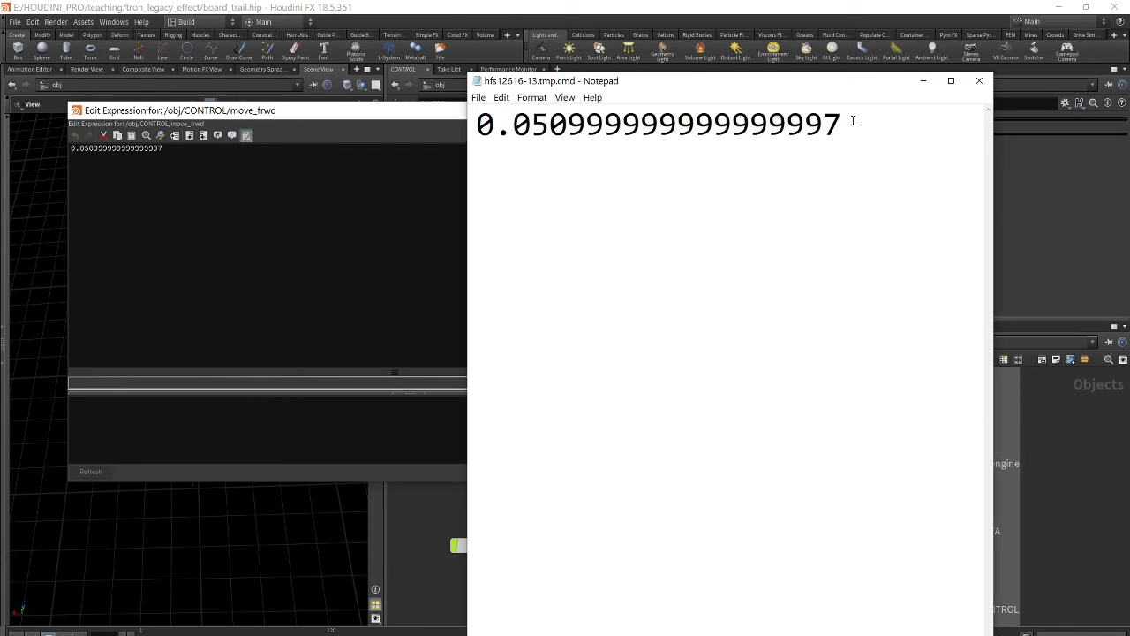
left_click_drag(848, 122, 477, 124)
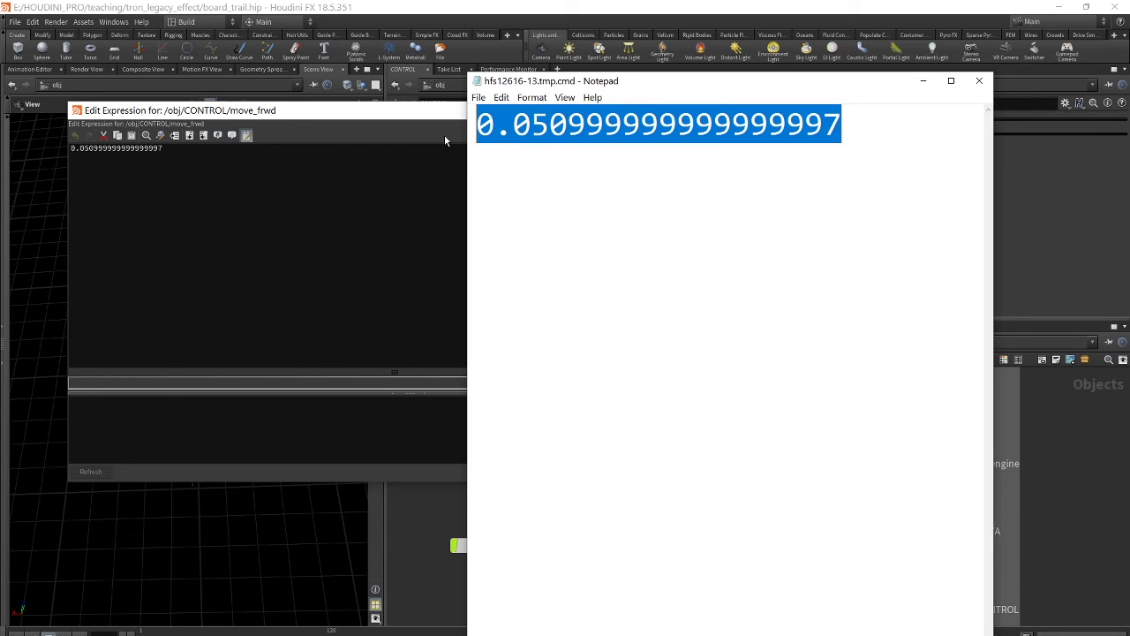
type("point")
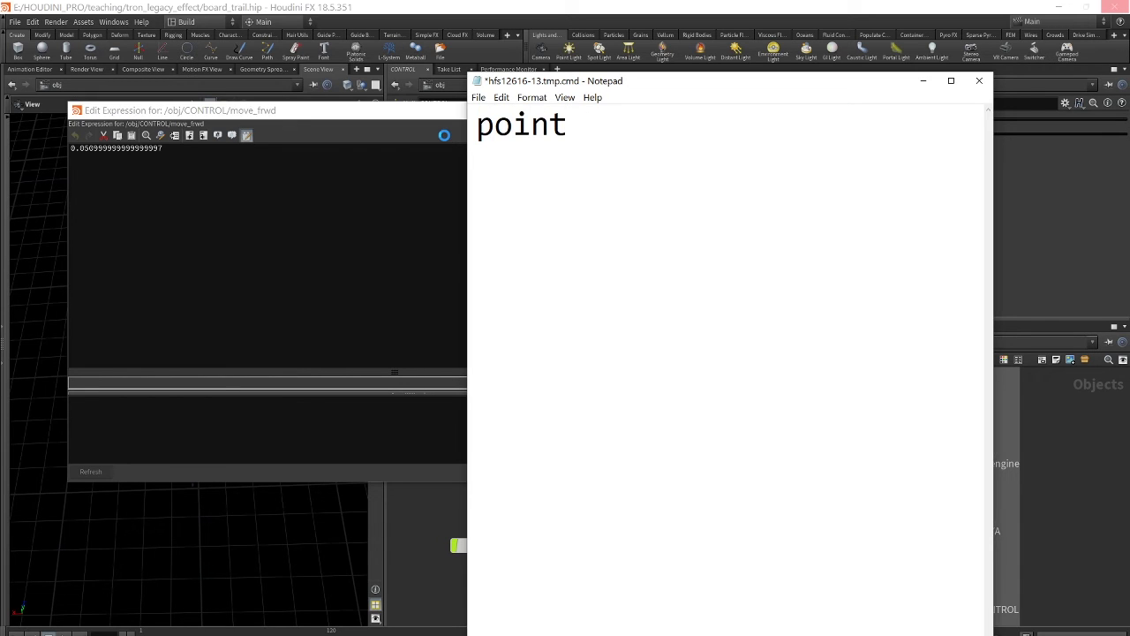
type("('")
left_click_drag(689, 91, 774, 99)
type("../")
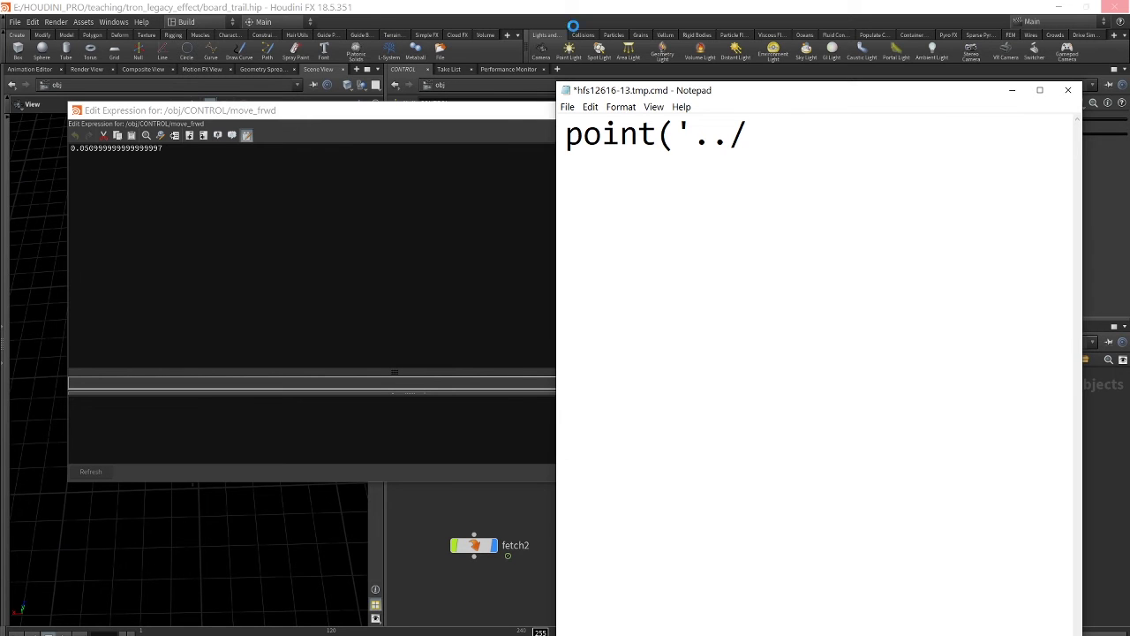
left_click_drag(774, 93, 990, 133)
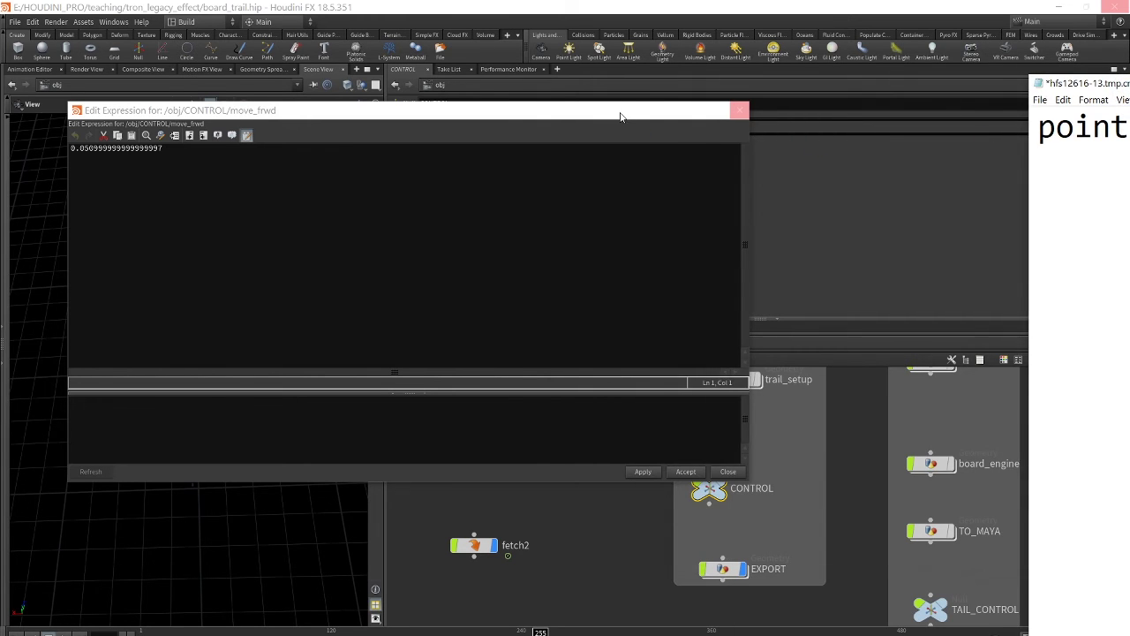
left_click_drag(624, 114, 440, 107)
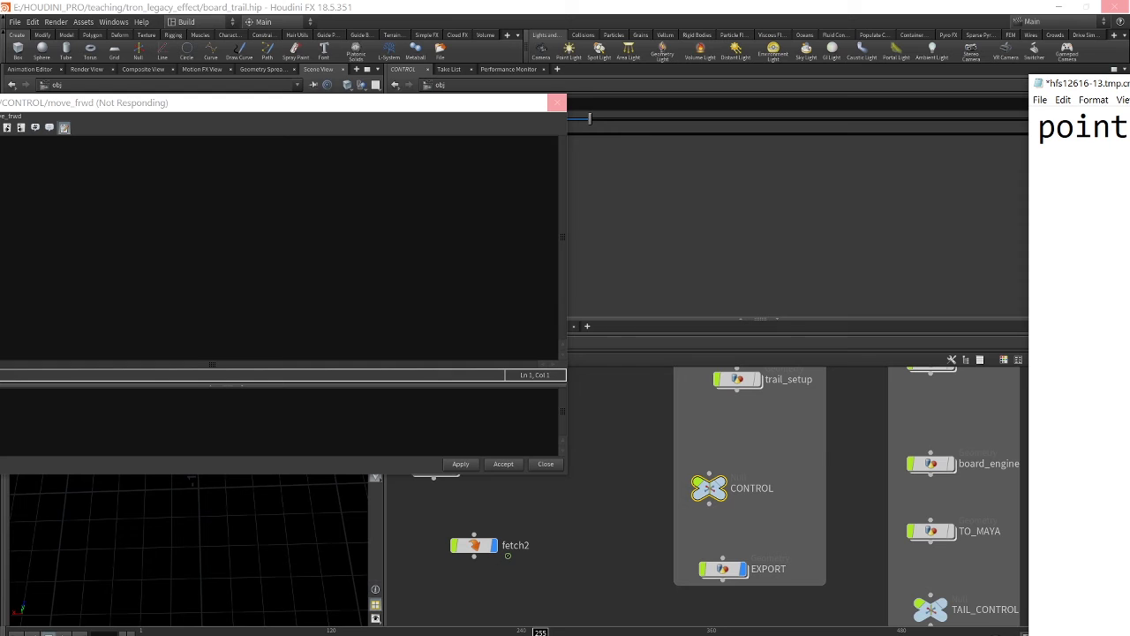
- Extend the expression to point('../fetch2/python1 and minimize the text editor
left_click_drag(1122, 83, 751, 79)
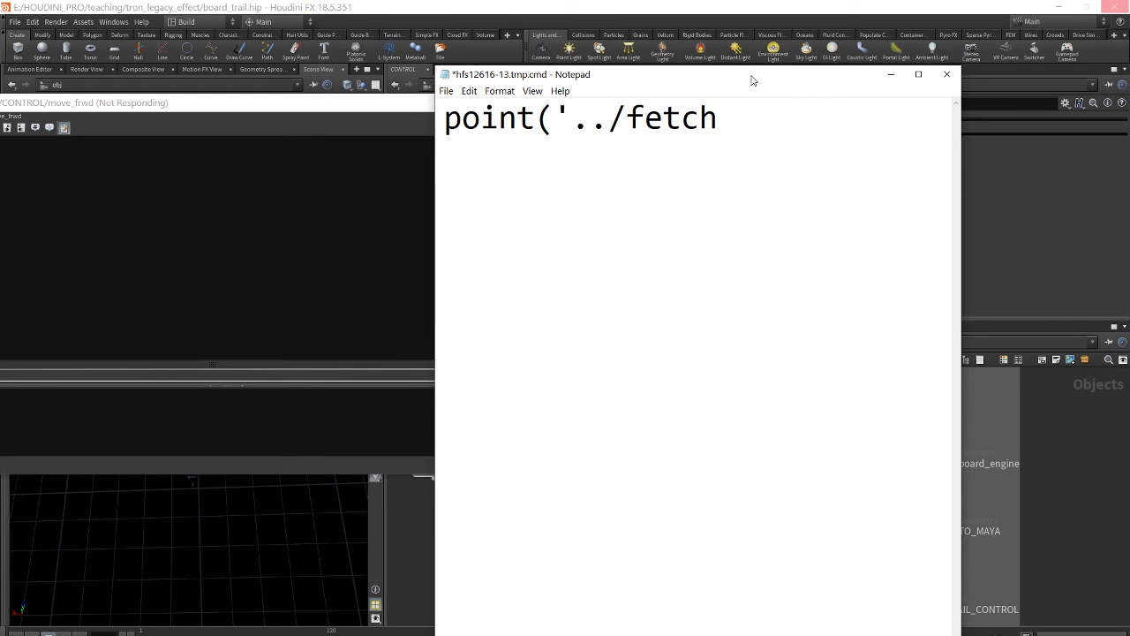
type("2")
left_click_drag(747, 80, 918, 65)
type("/")
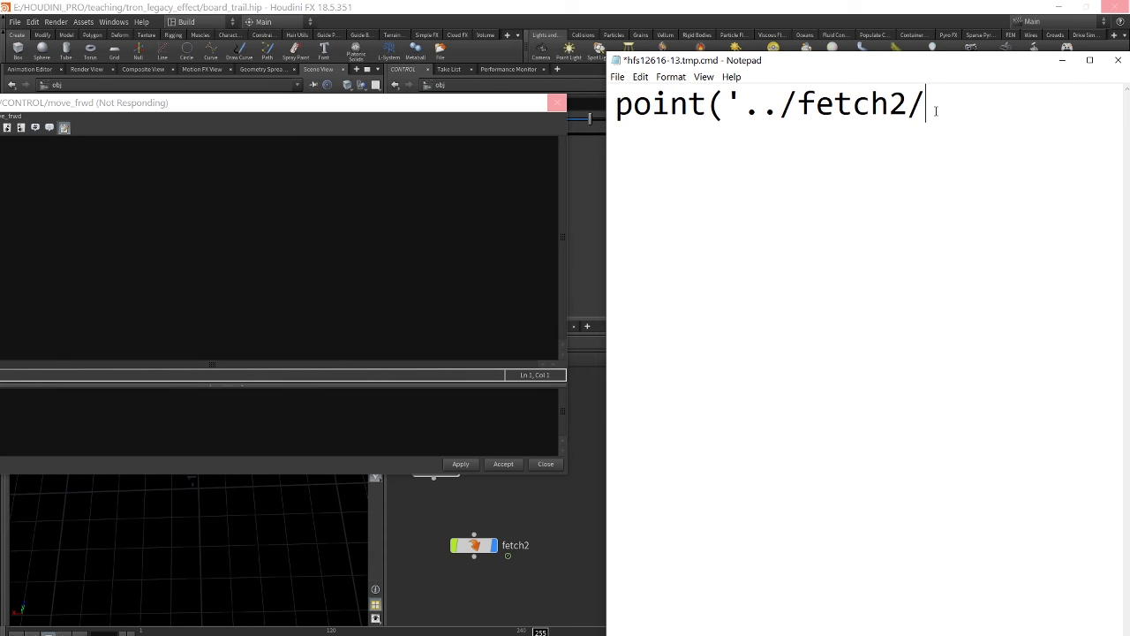
type("python")
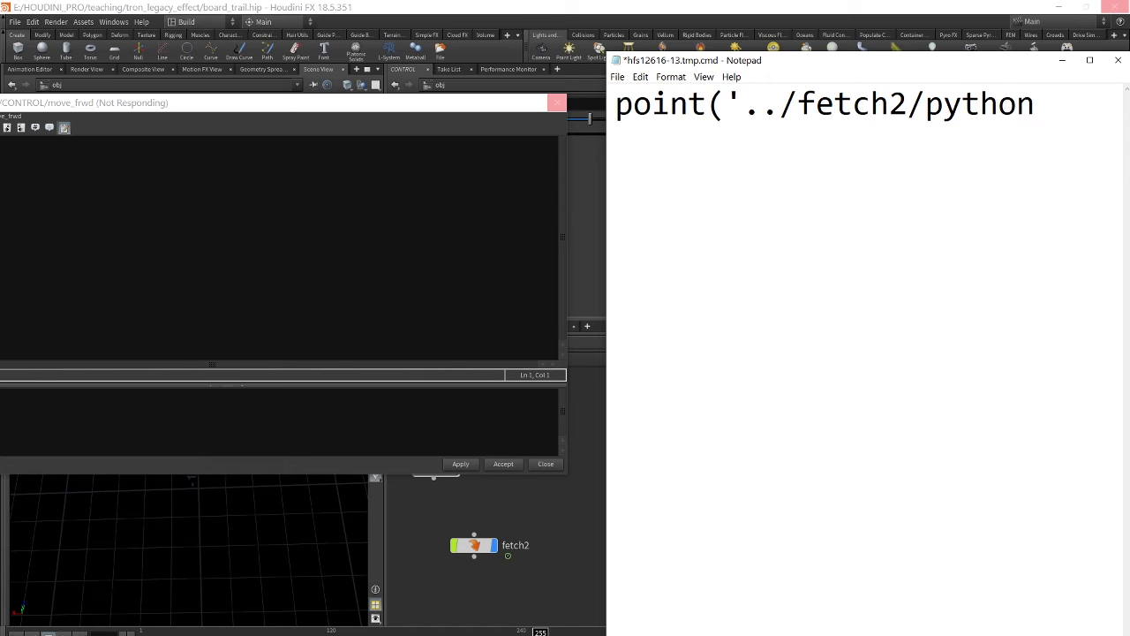
type("1")
left_click_drag(879, 69, 756, 54)
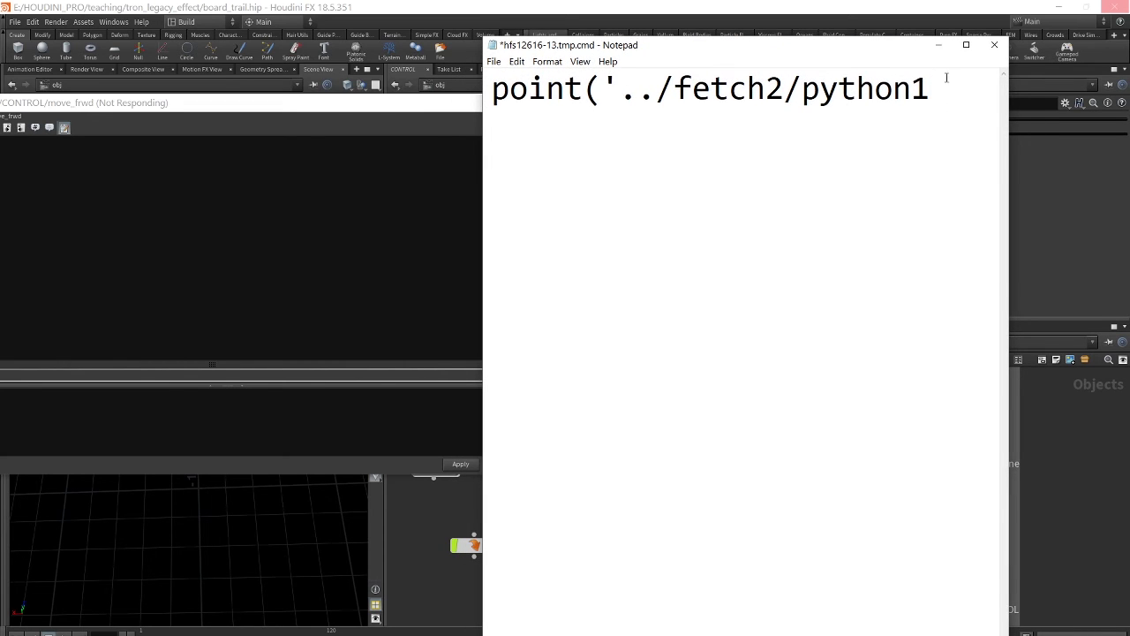
left_click_drag(852, 49, 746, 50)
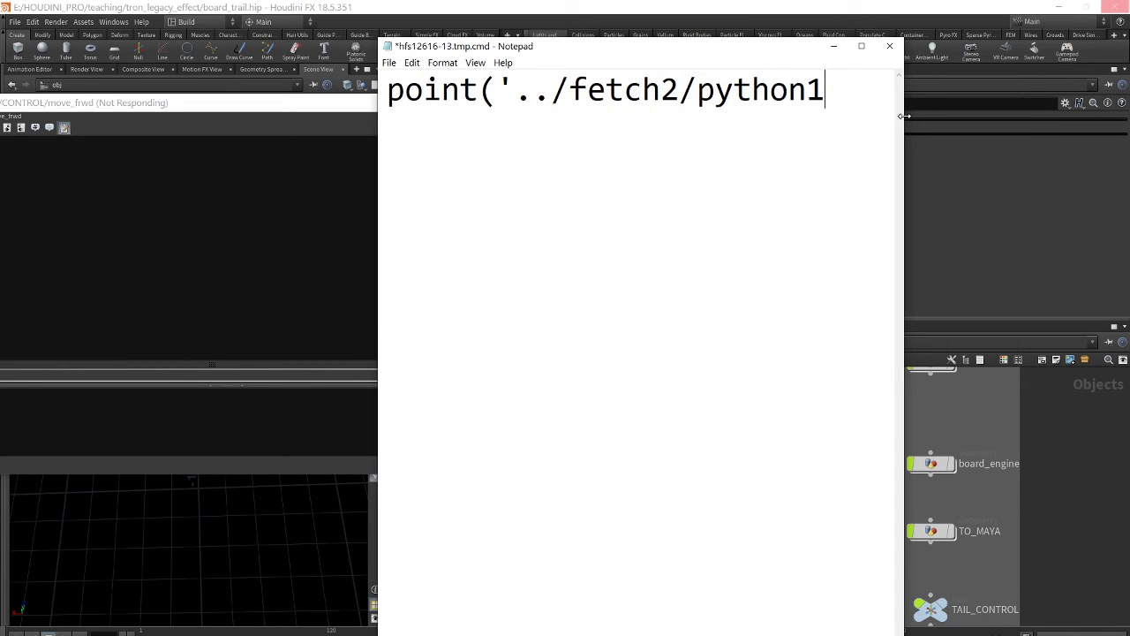
left_click_drag(904, 117, 966, 117)
left_click_drag(689, 50, 769, 74)
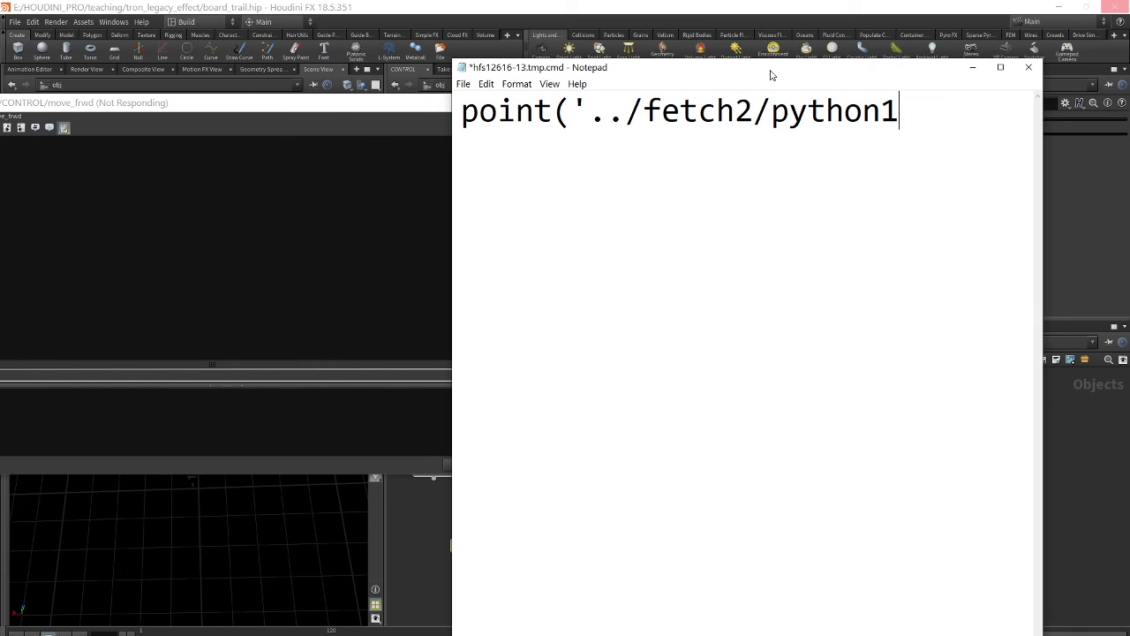
left_click(974, 68)
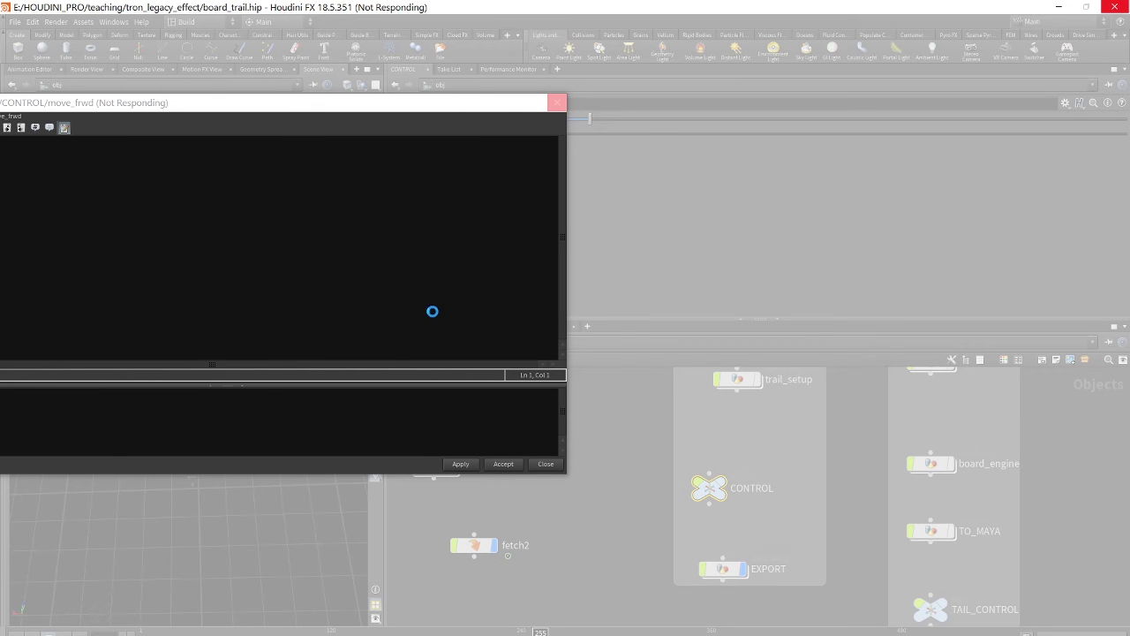
- Restore Notepad, save the point('../fetch2/python1 file and close Notepad
left_click(546, 622)
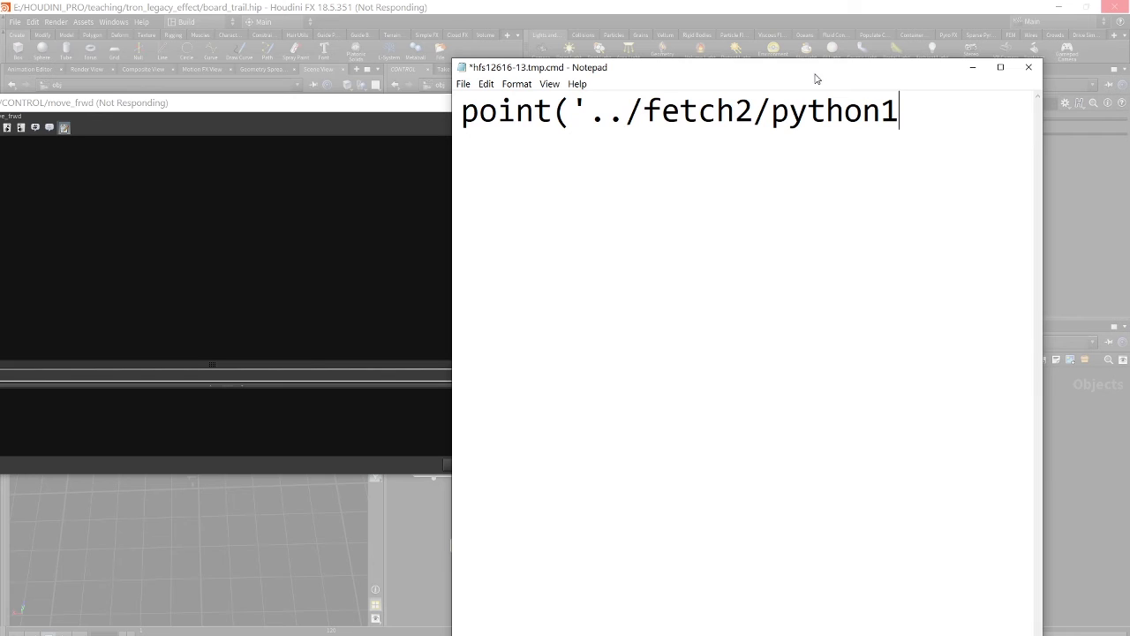
left_click_drag(815, 76, 658, 84)
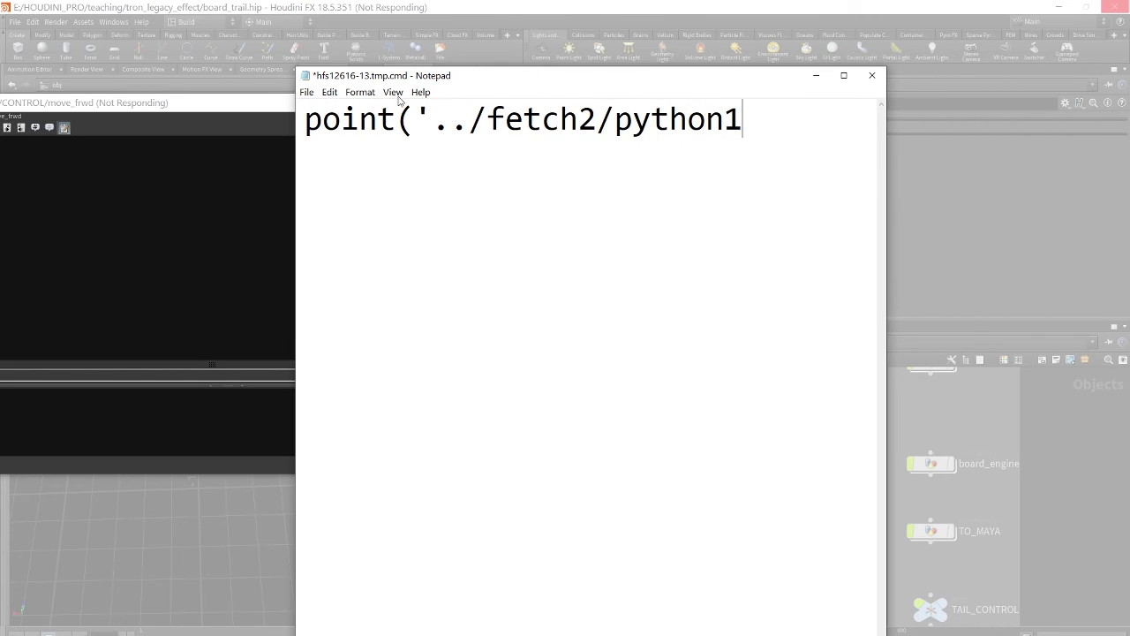
left_click(307, 92)
left_click(340, 148)
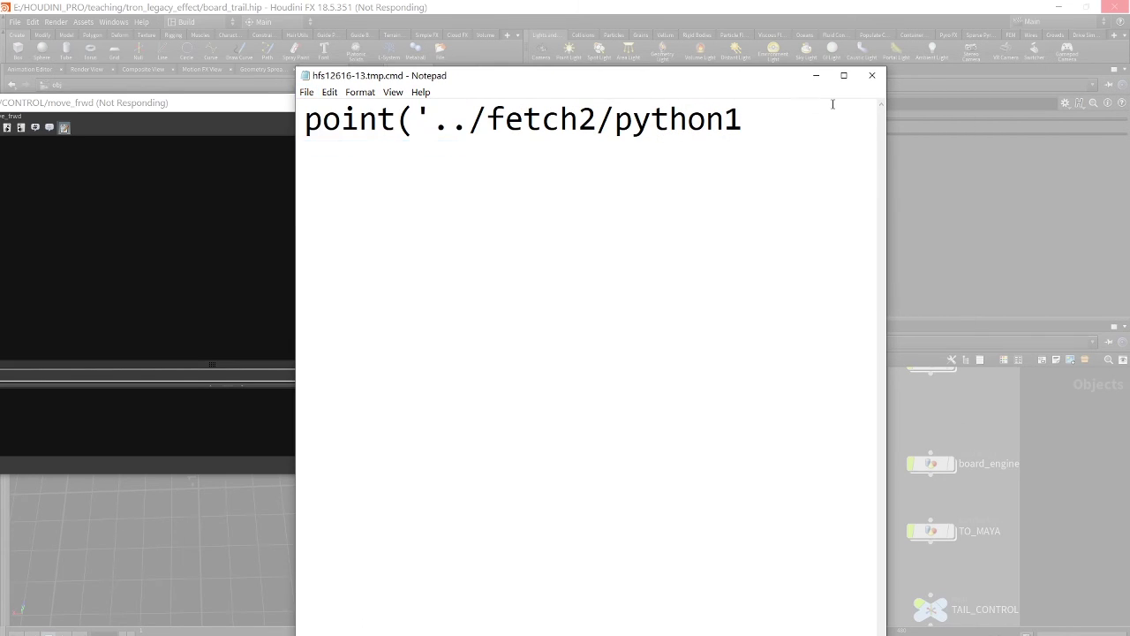
left_click_drag(714, 82, 887, 66)
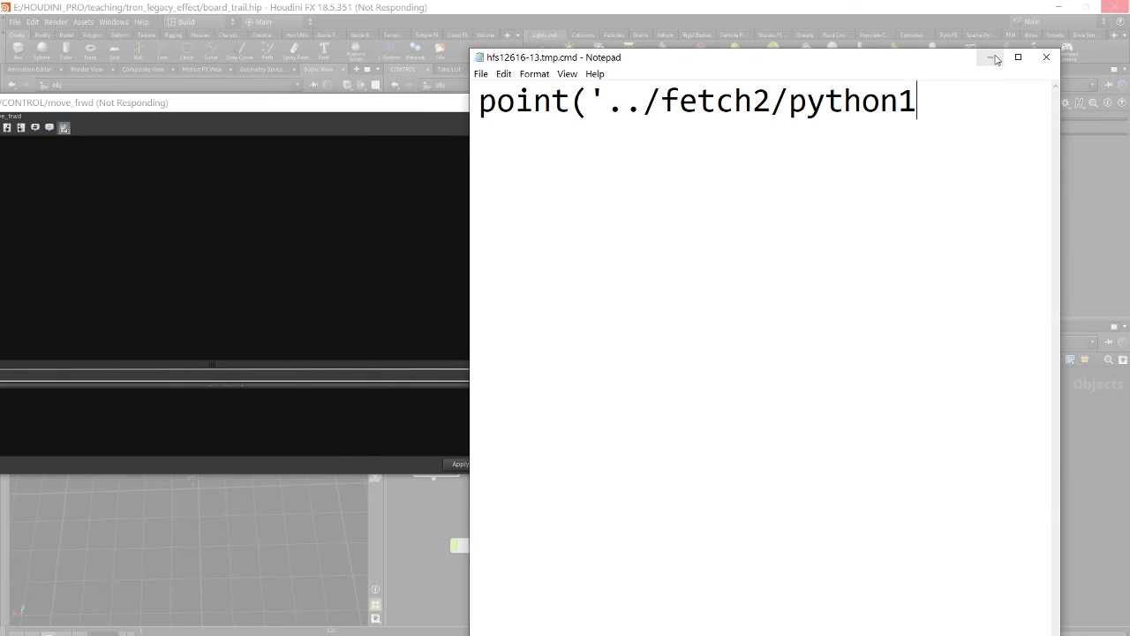
left_click(1046, 56)
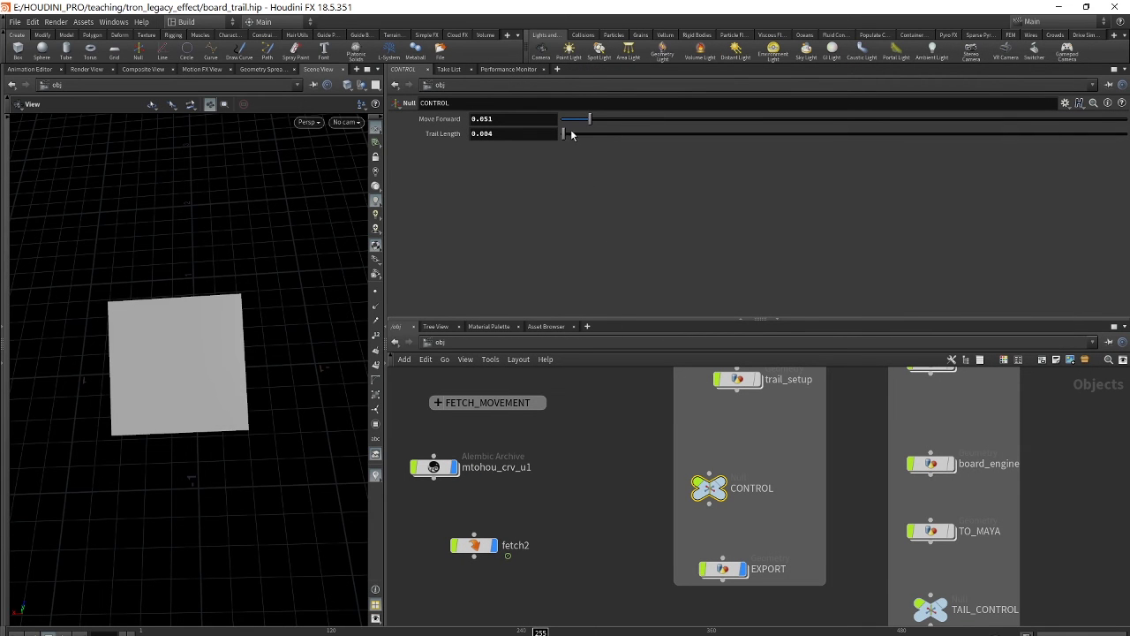
- Start typing point('../ directly into the Move Forward field
double_click(505, 118)
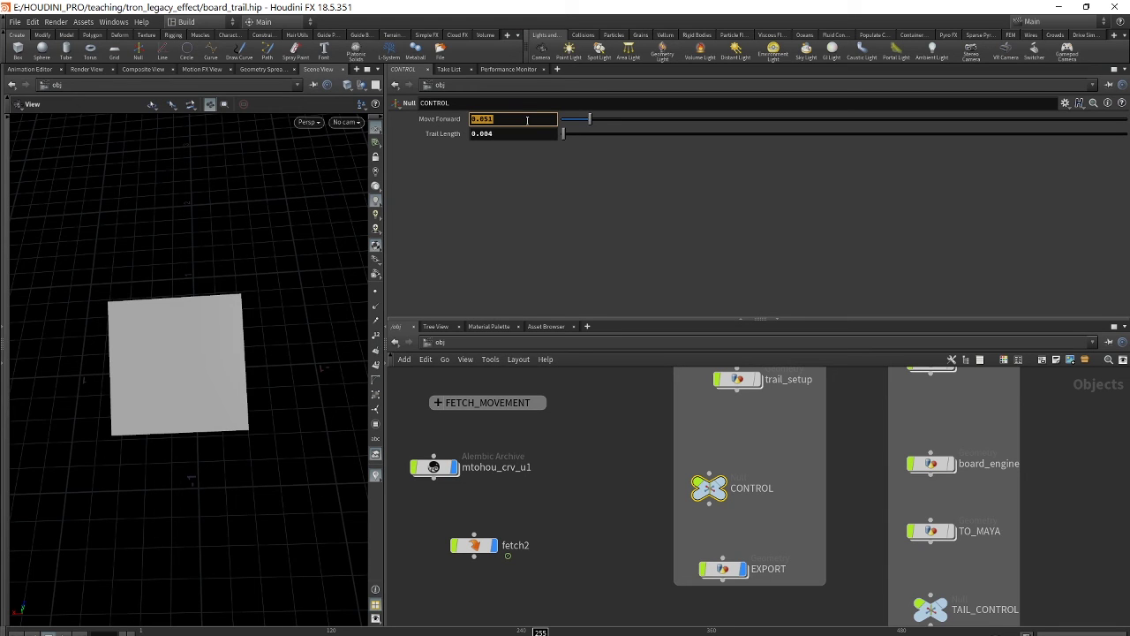
key("alt+e")
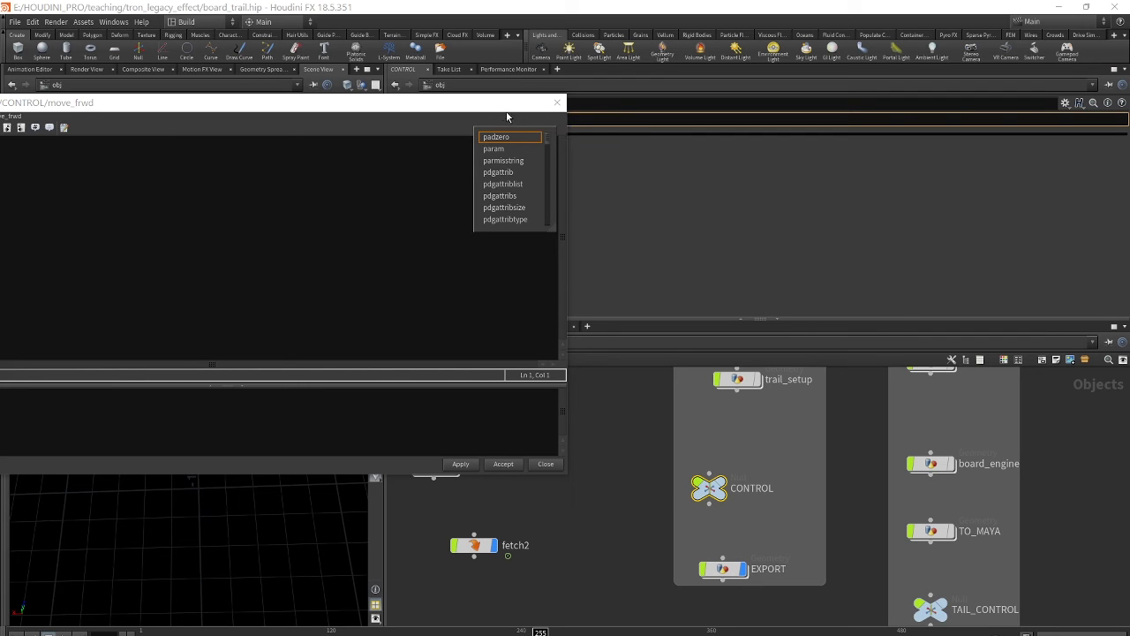
left_click_drag(452, 108, 669, 109)
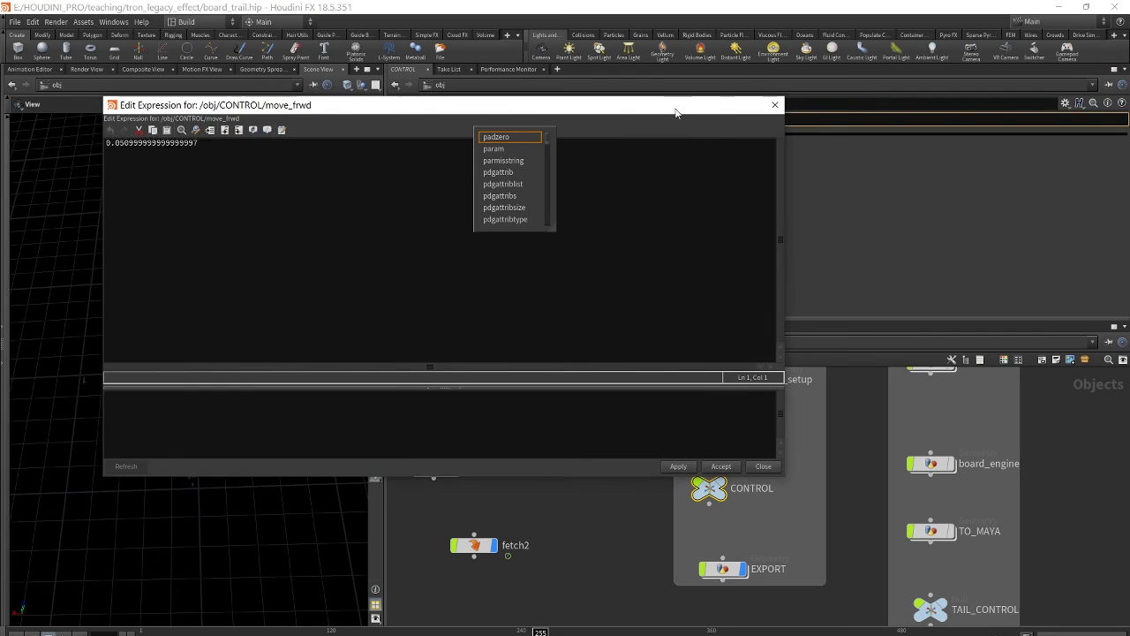
left_click(775, 105)
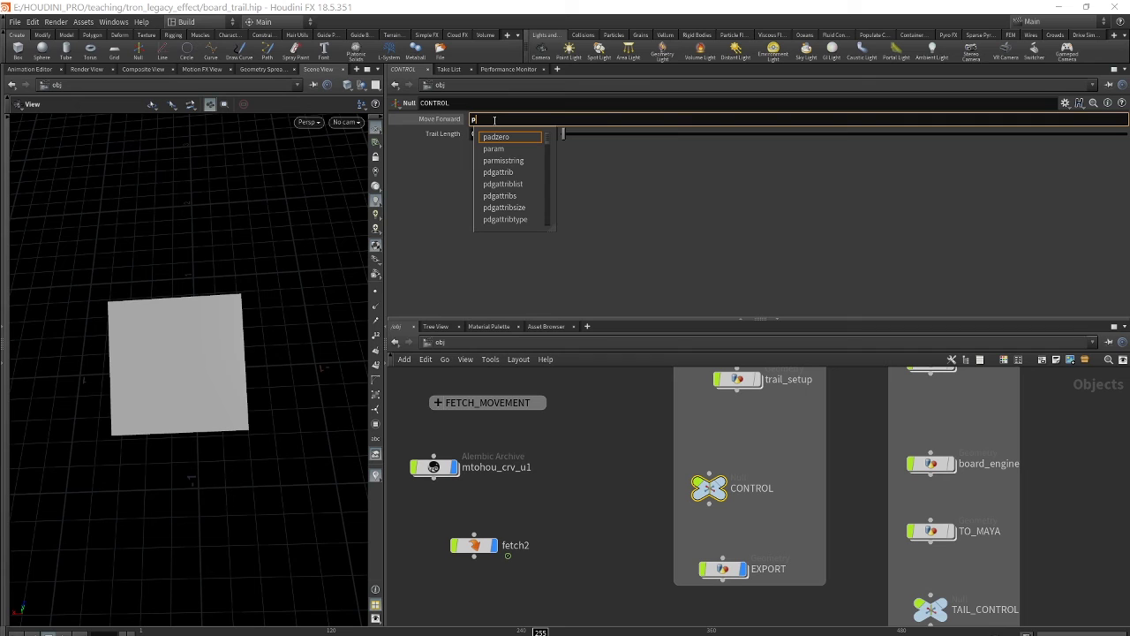
type("oint")
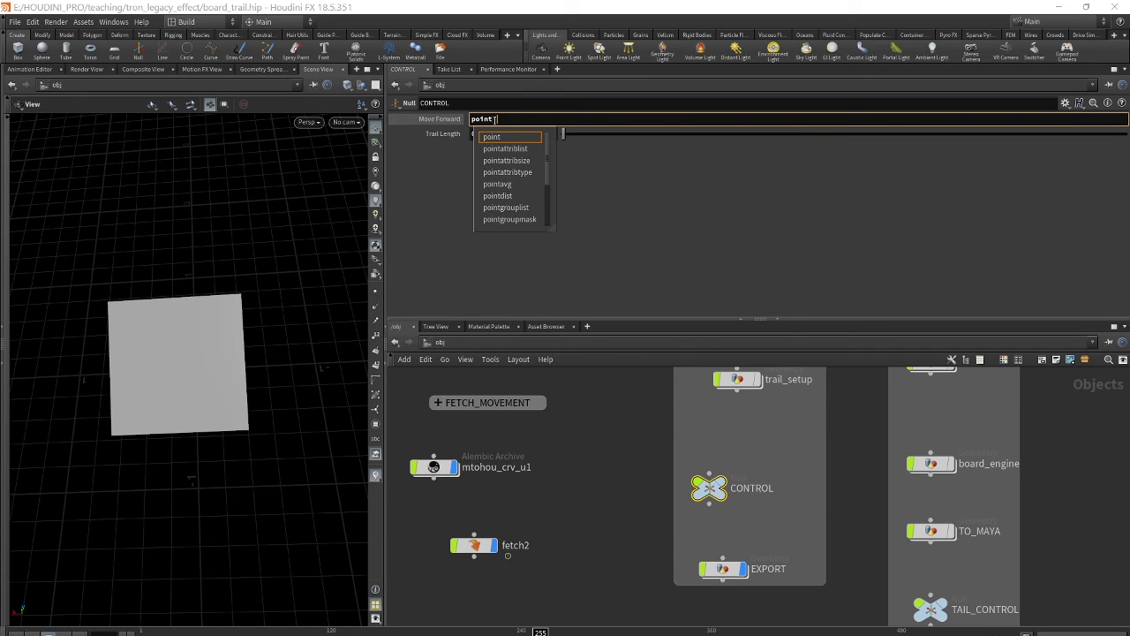
mouse_move(495, 119)
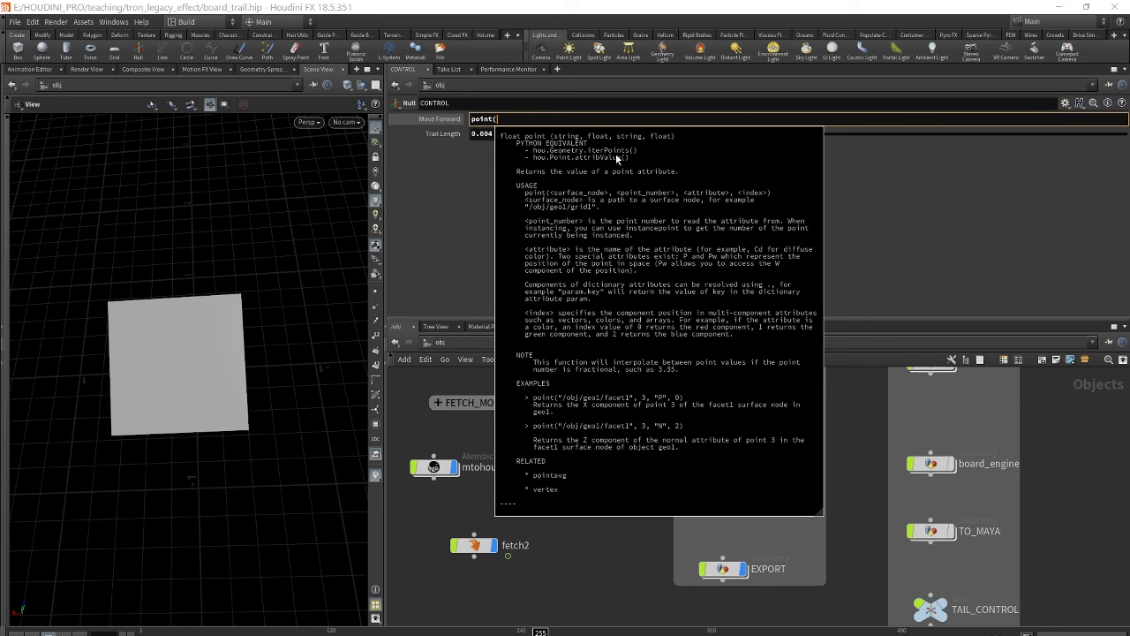
type("(.")
key("BackSpace")
type("'")
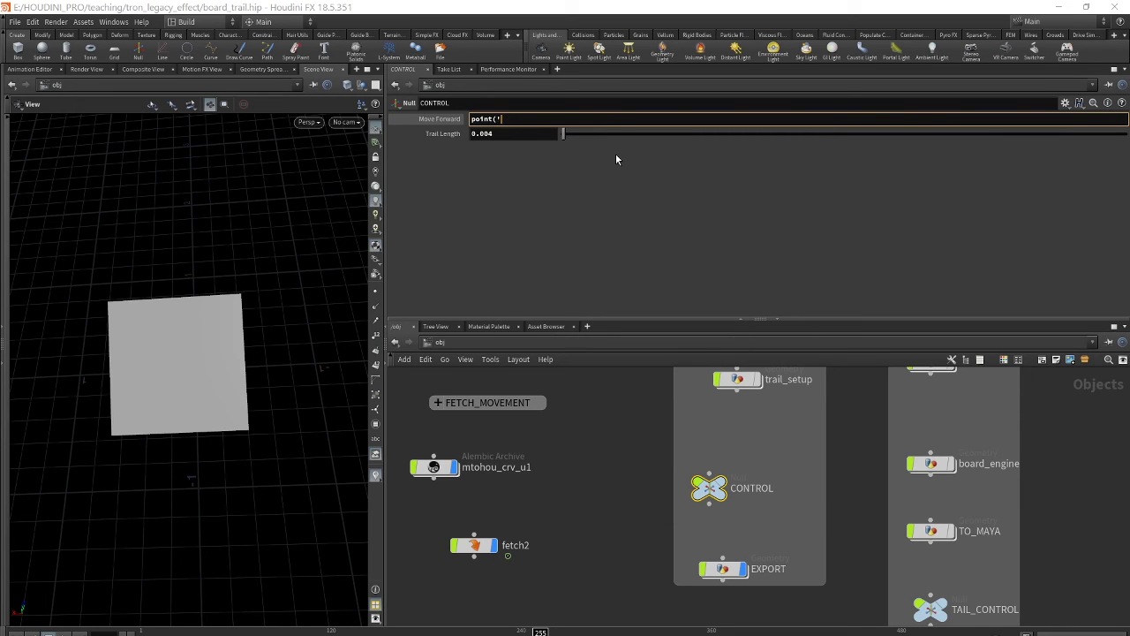
type("../")
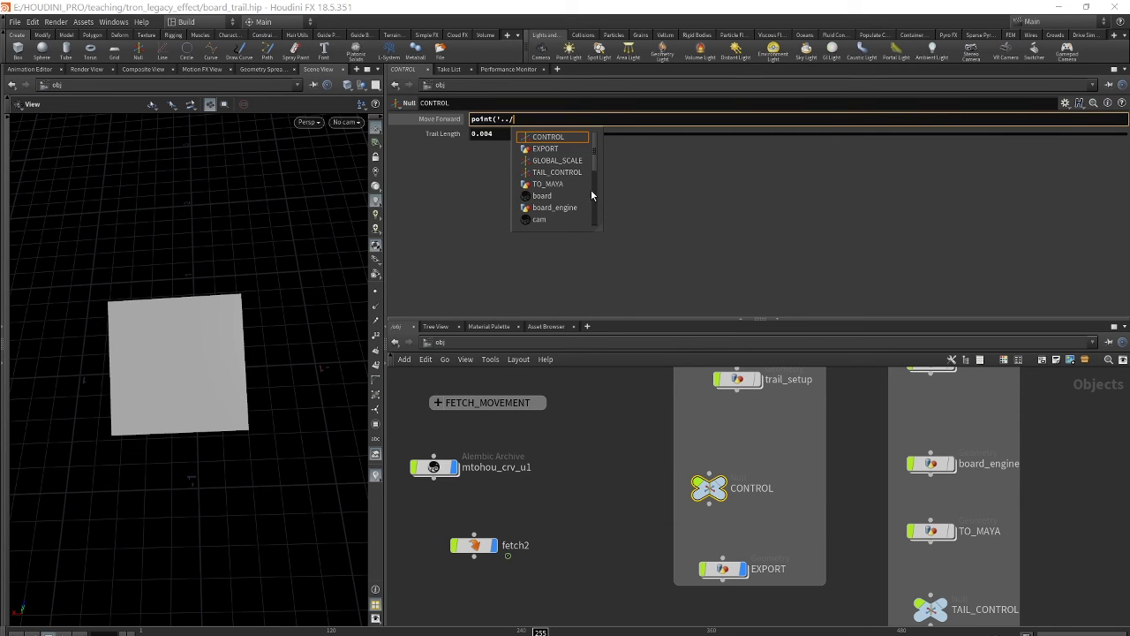
- Complete the path to '../fetch2/python1' using autocomplete for fetch2 and python1
scroll(570, 206, "down", 1)
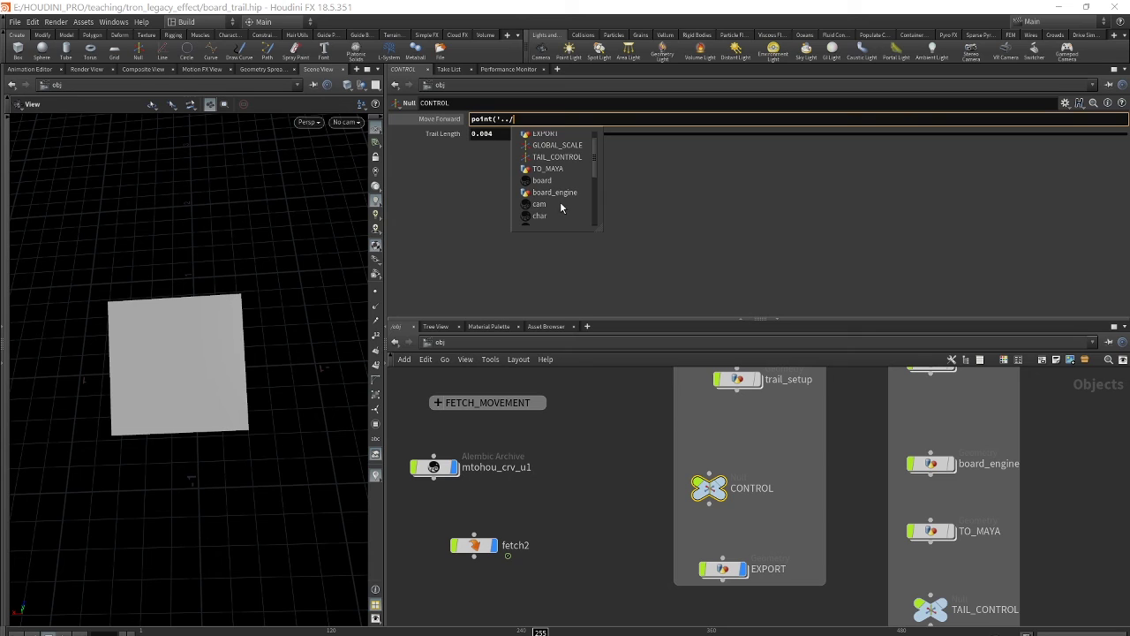
scroll(561, 203, "up", 1)
scroll(561, 204, "down", 5)
left_click(547, 205)
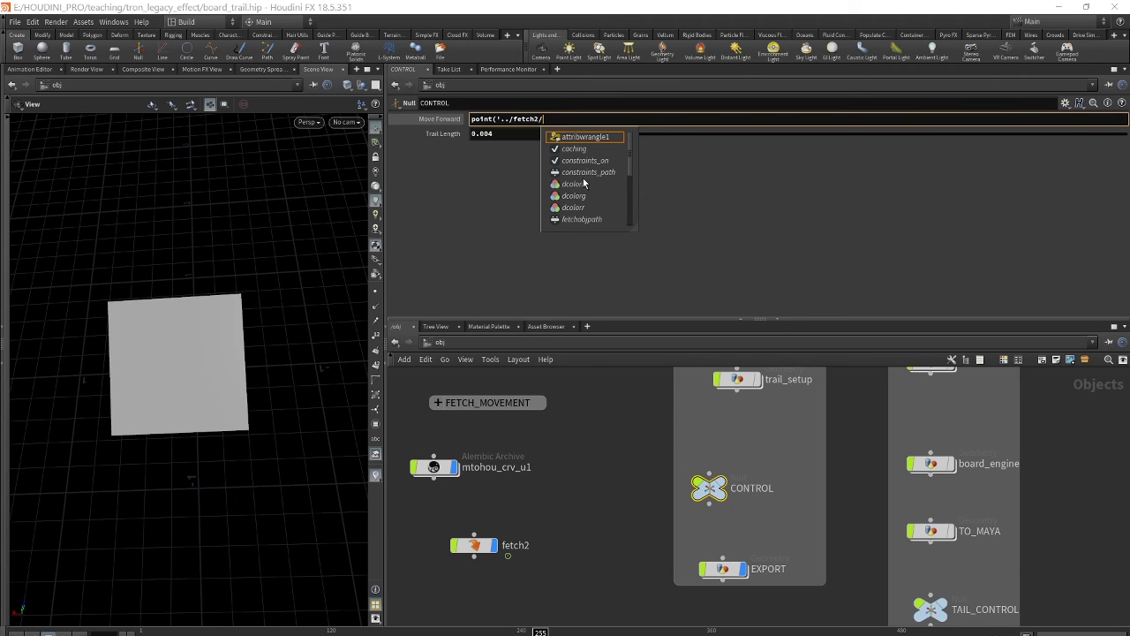
scroll(629, 159, "down", 4)
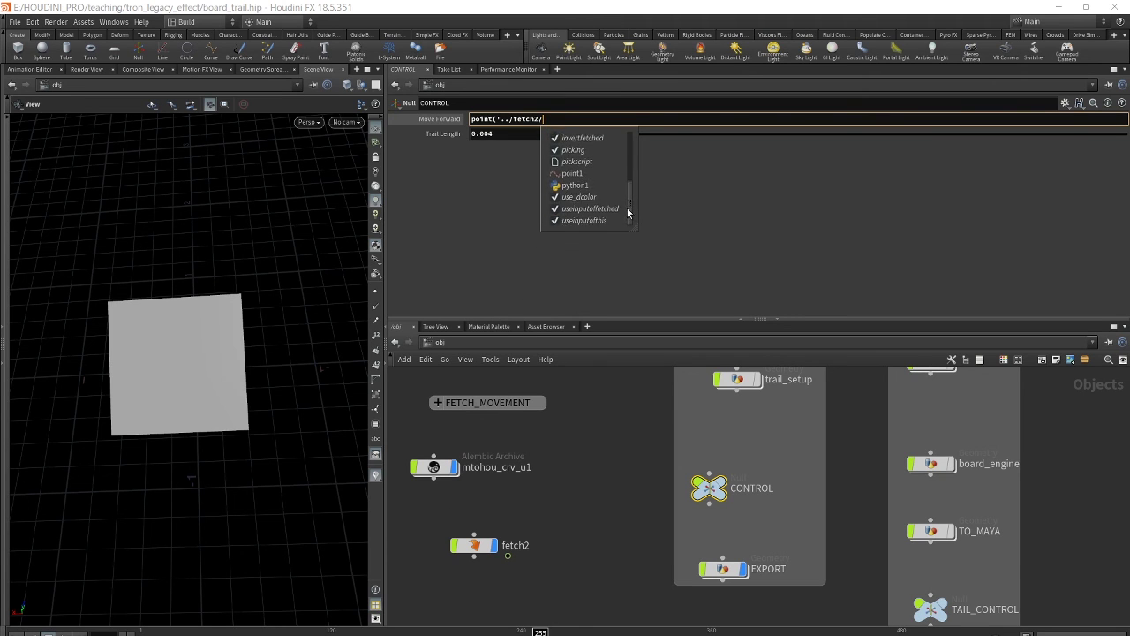
left_click(557, 184)
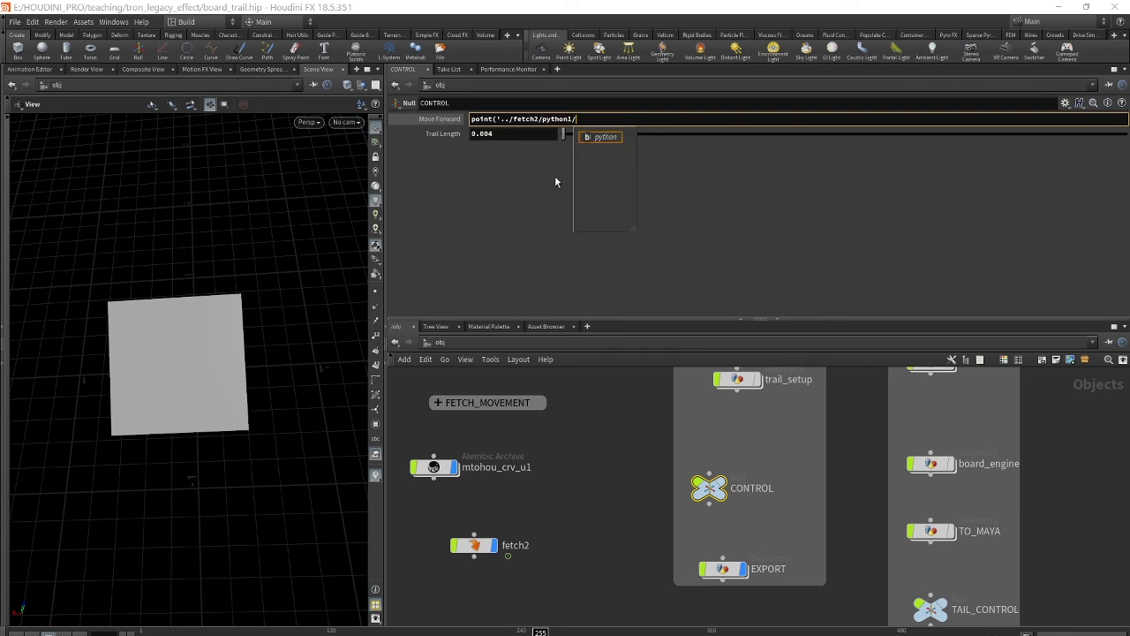
left_click(595, 116)
key("BackSpace")
type("', 0")
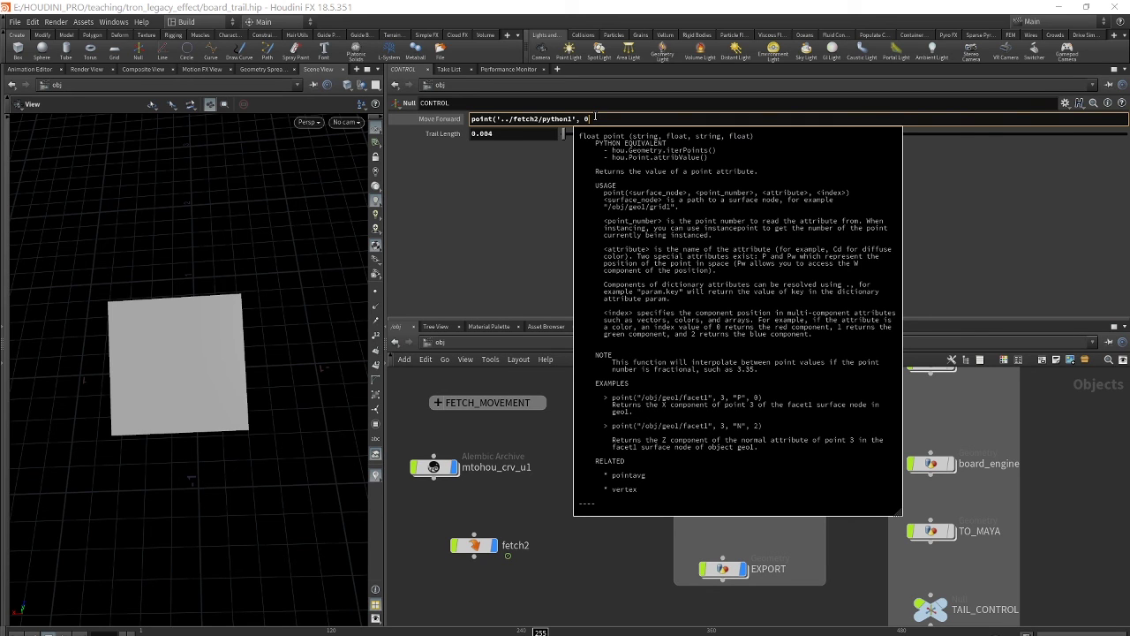
- Add the 'crvU' argument to finish point('../fetch2/python1', 0, 'crvU', 0), checking against the notes
type(", '")
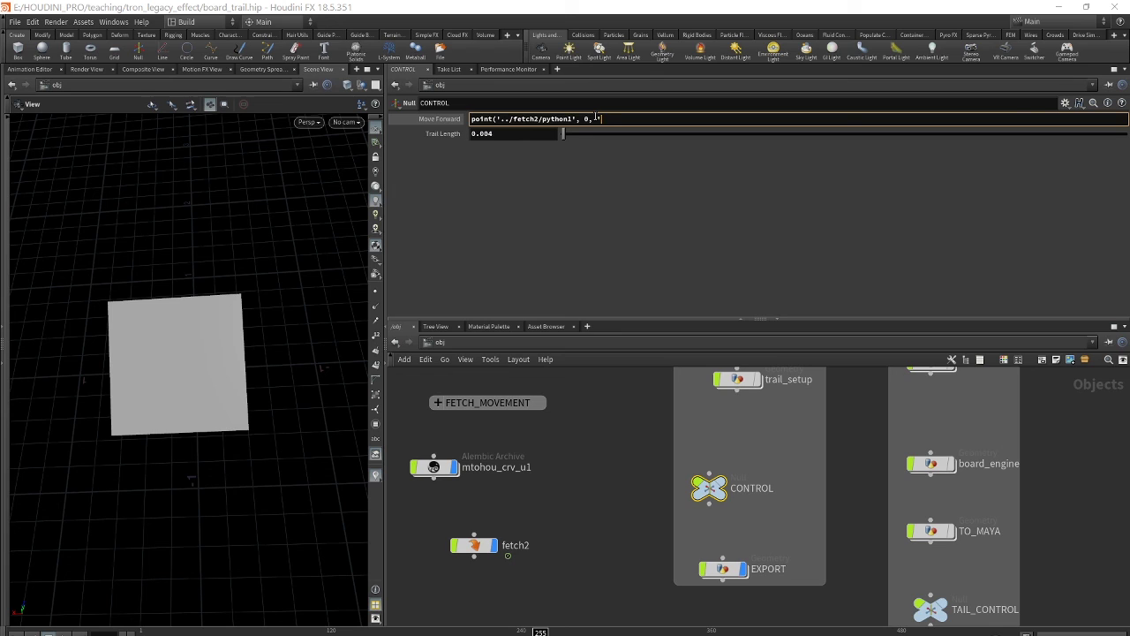
type("crvU'")
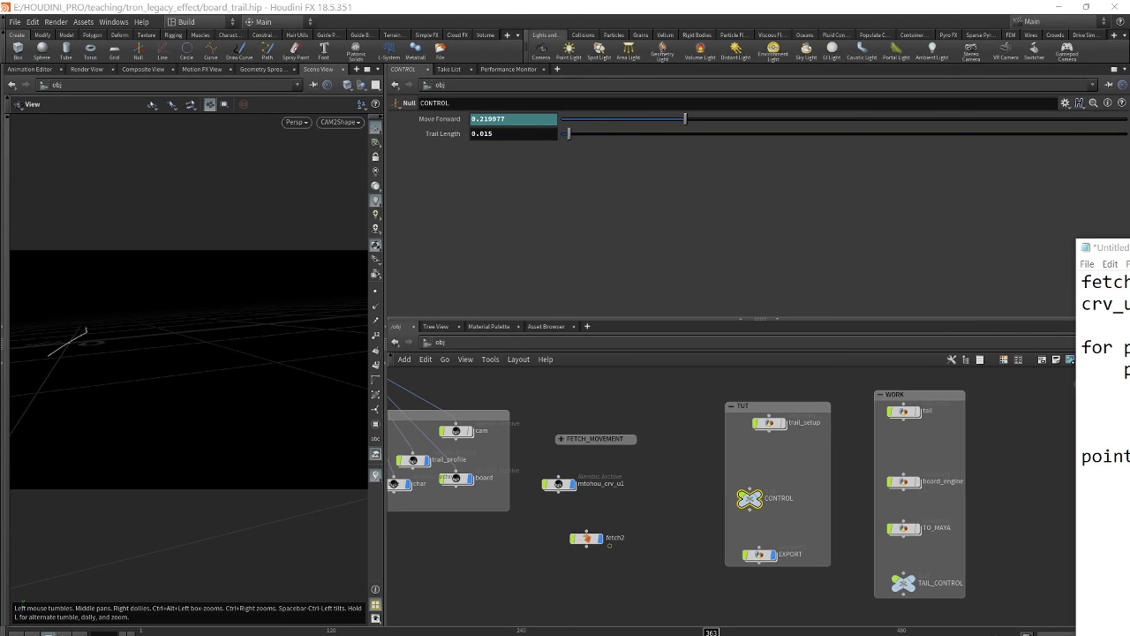
left_click_drag(1104, 247, 505, 79)
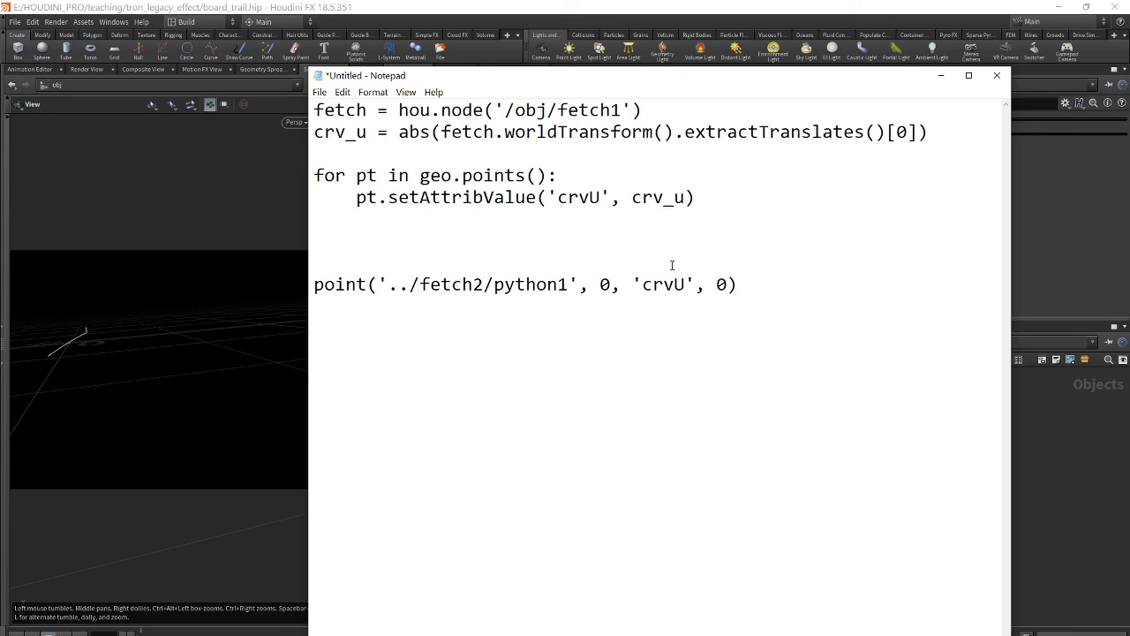
left_click_drag(742, 285, 313, 284)
left_click(445, 350)
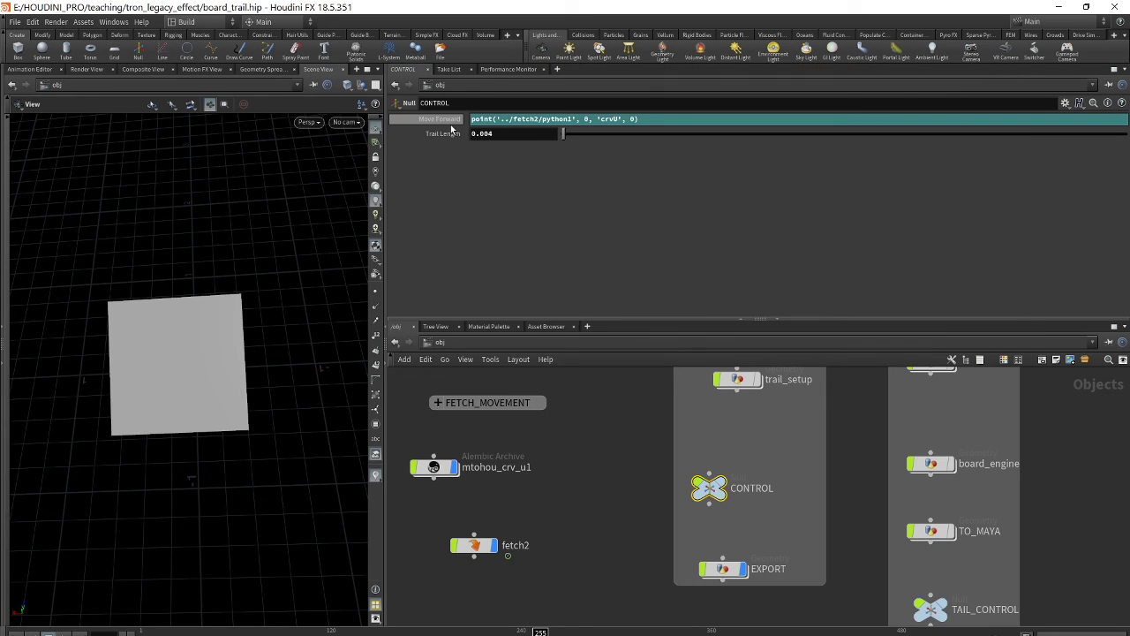
- Scrub to frame 275 and compare fetch2's parameters with CONTROL's live Move Forward value
left_click(541, 120)
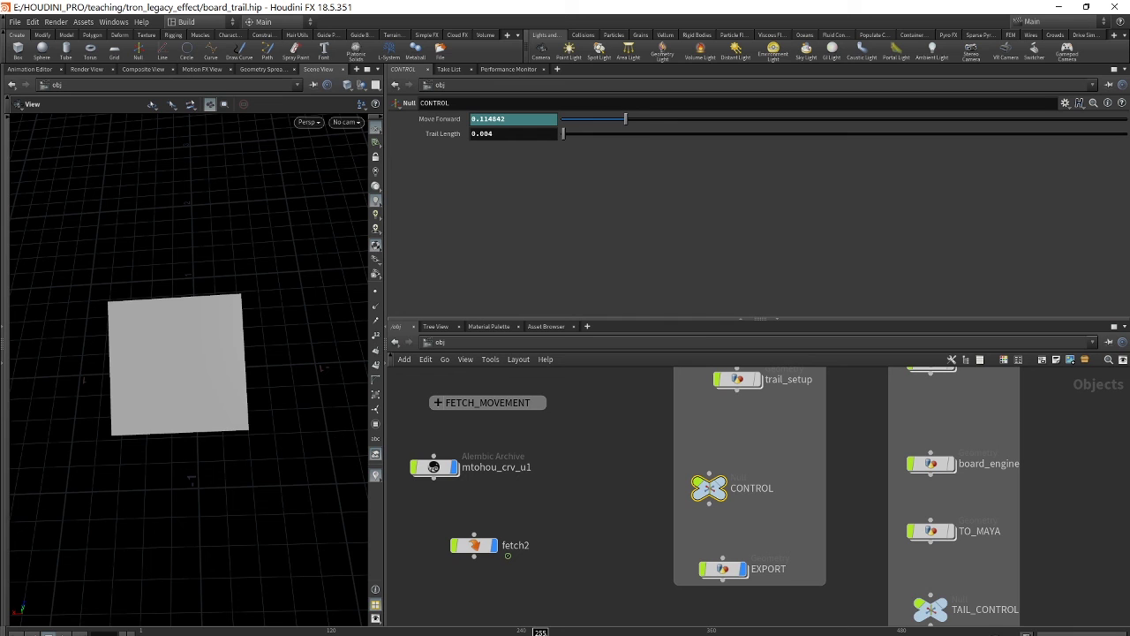
mouse_move(540, 632)
left_mouse_down()
mouse_move(662, 632)
mouse_move(582, 632)
mouse_move(624, 632)
mouse_move(604, 633)
left_mouse_up()
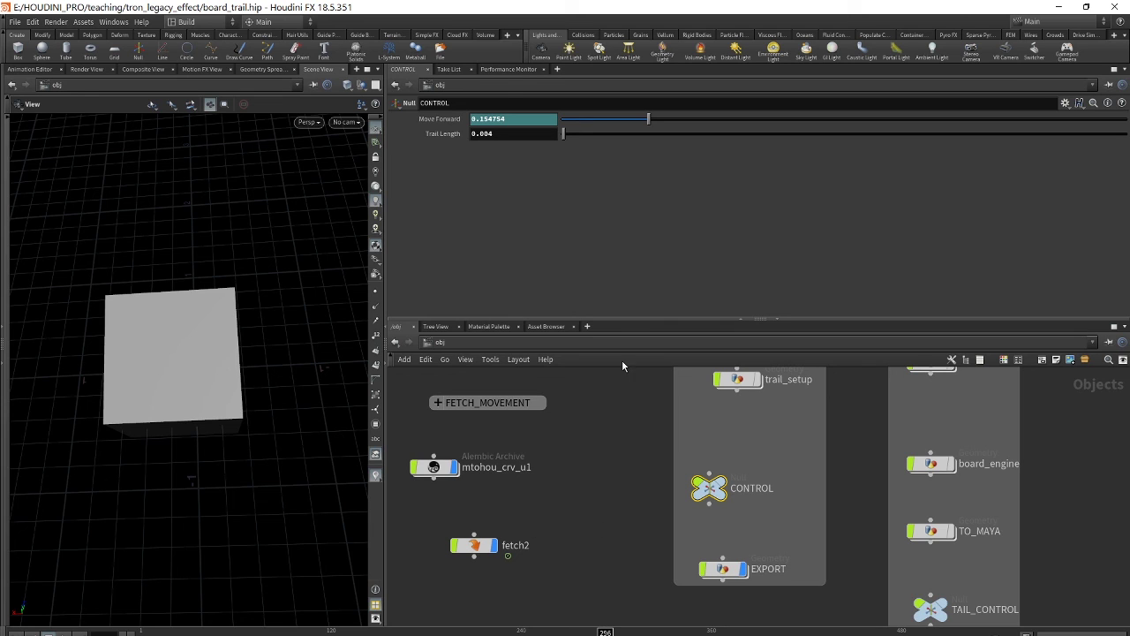
left_click(481, 546)
mouse_move(482, 546)
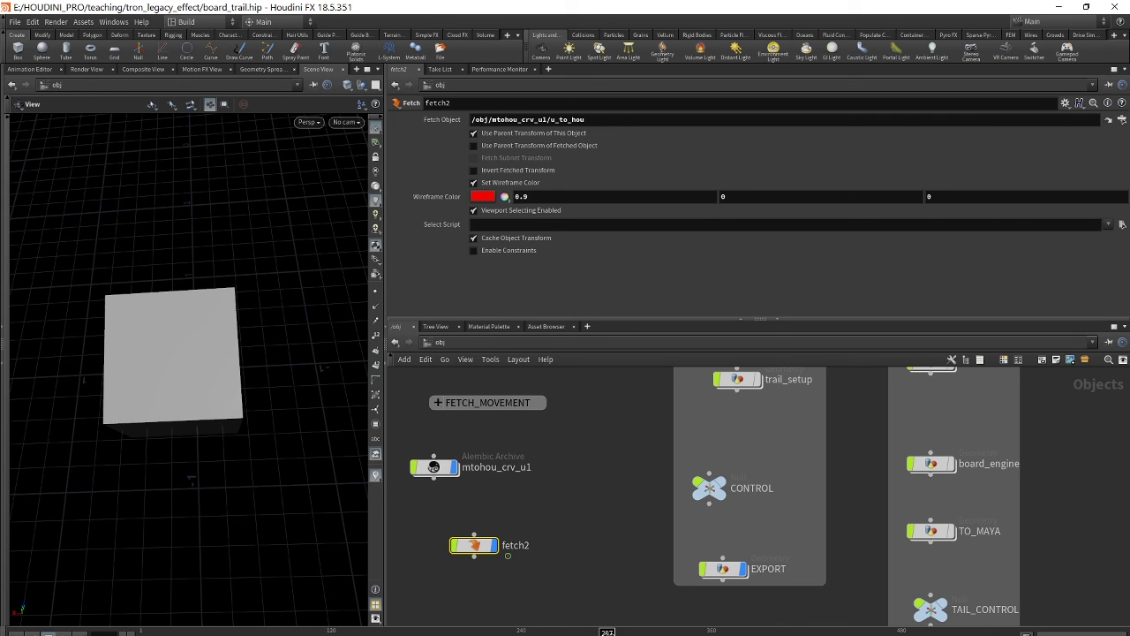
left_click(708, 487)
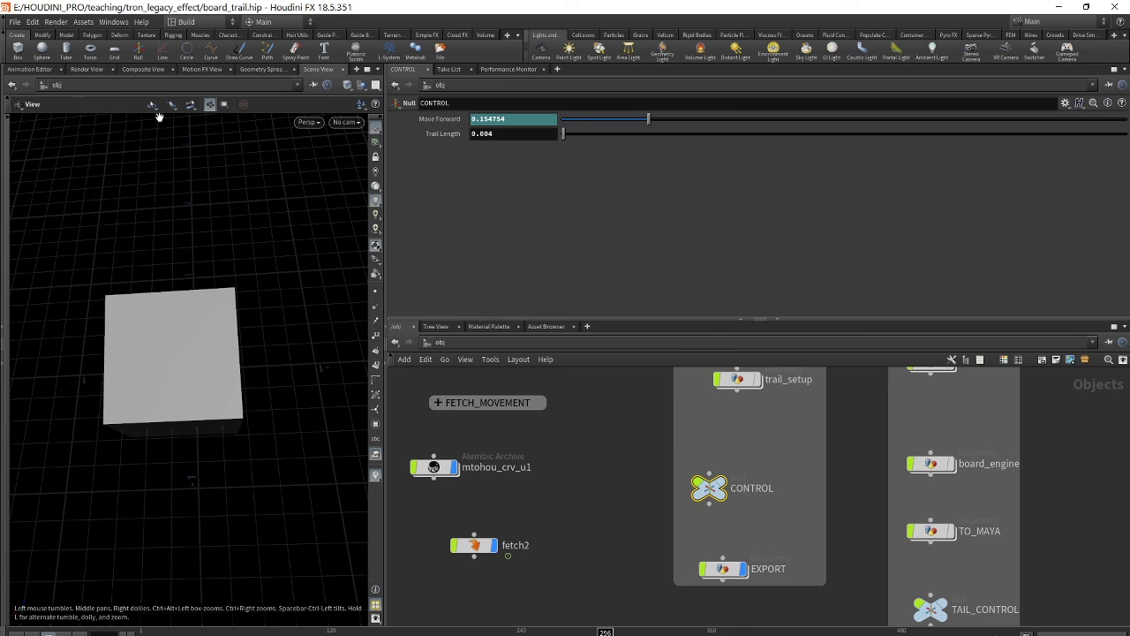
- View through cam/CAM2/CAM2Shape, set Trail Length to 0.015, and check the trail at frame 363
left_click(344, 122)
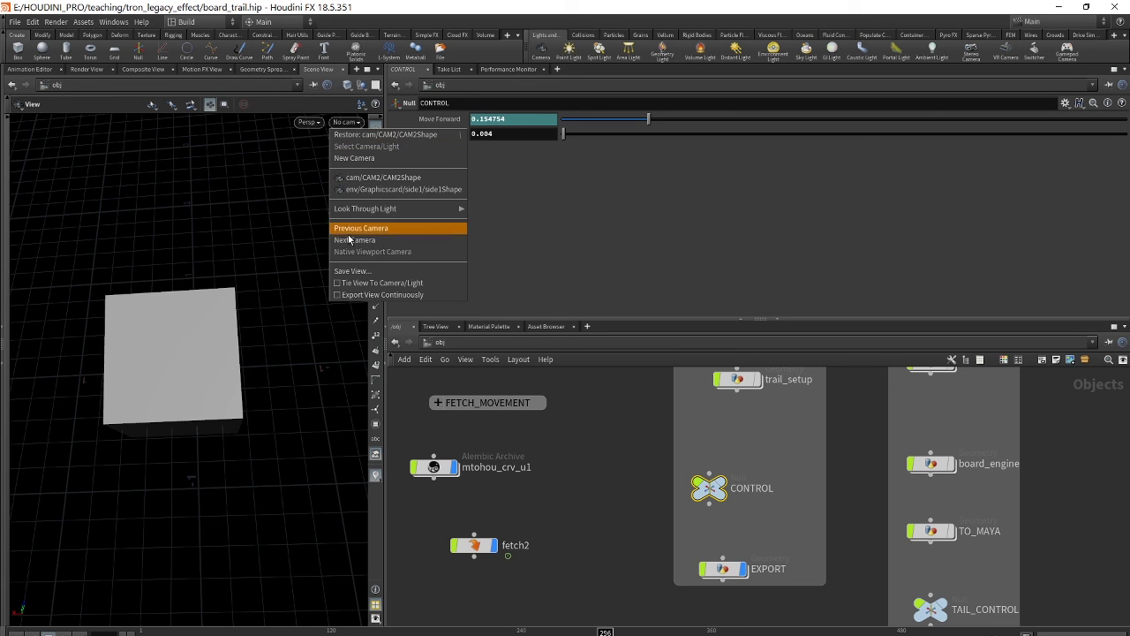
left_click(366, 178)
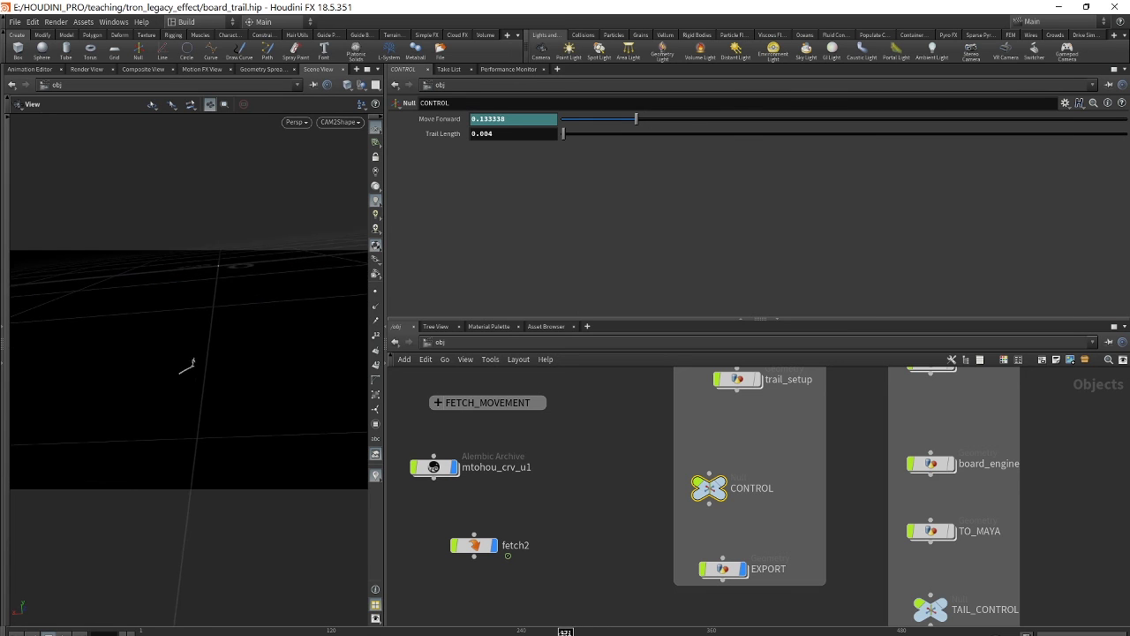
left_click_drag(560, 632, 754, 631)
left_click_drag(562, 134, 571, 133)
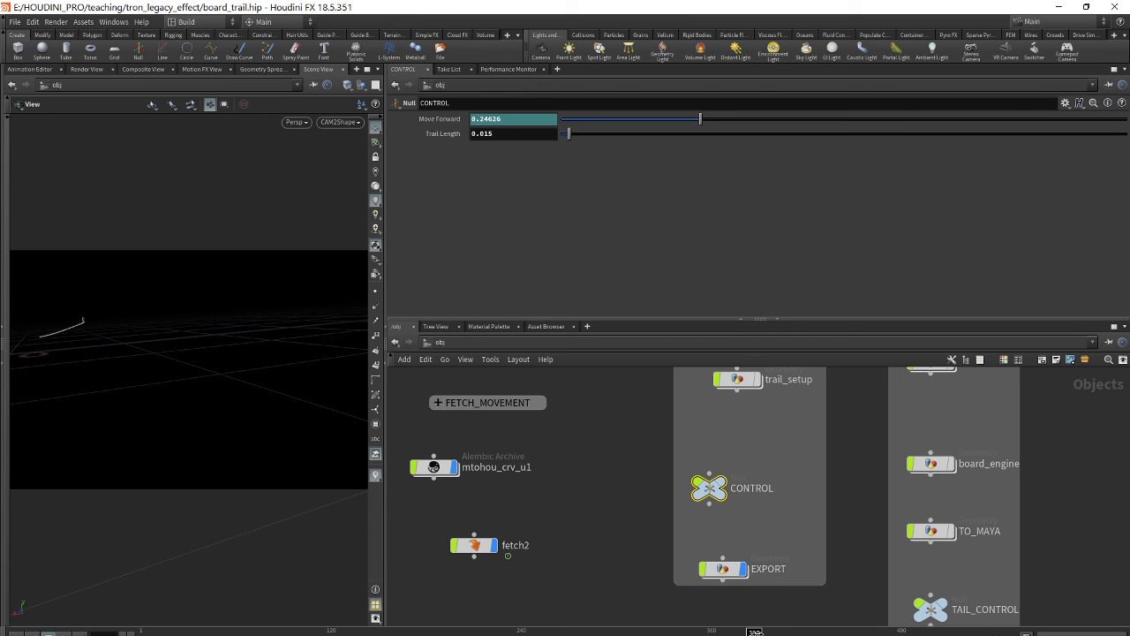
left_click_drag(756, 631, 711, 631)
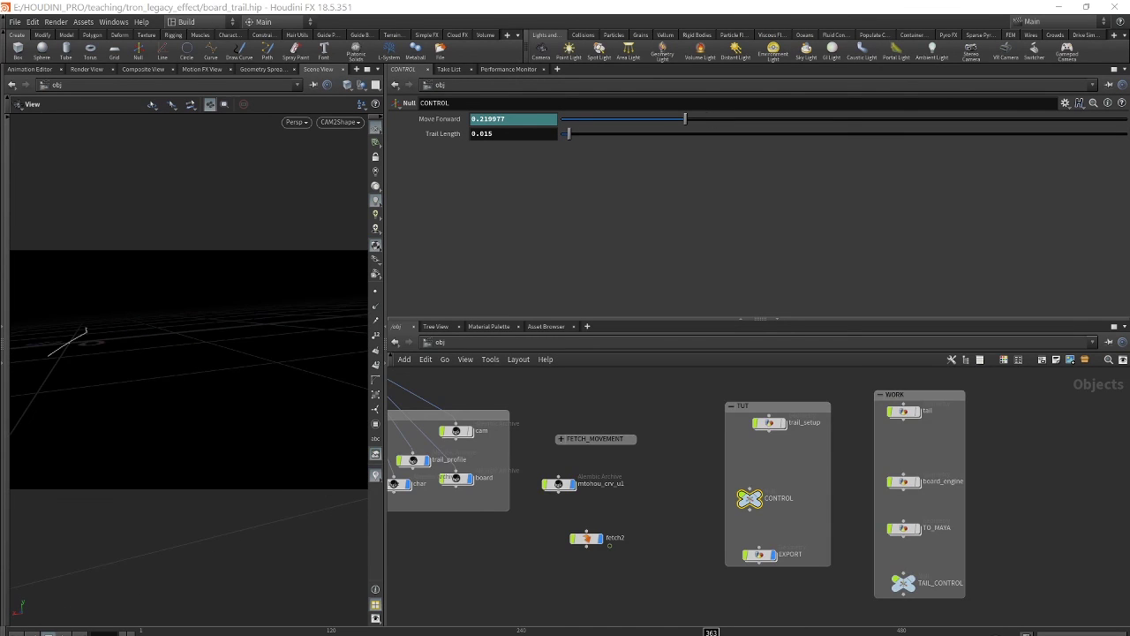